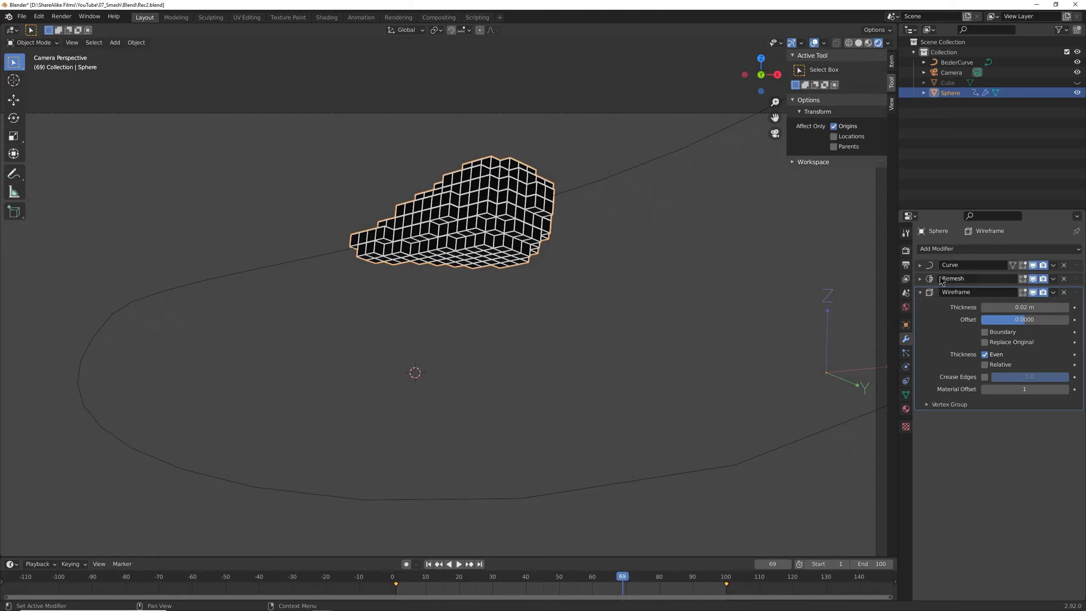
Add a Displace modifier to the sphere and place it between the Curve and Remesh modifiers.
left_click(921, 294)
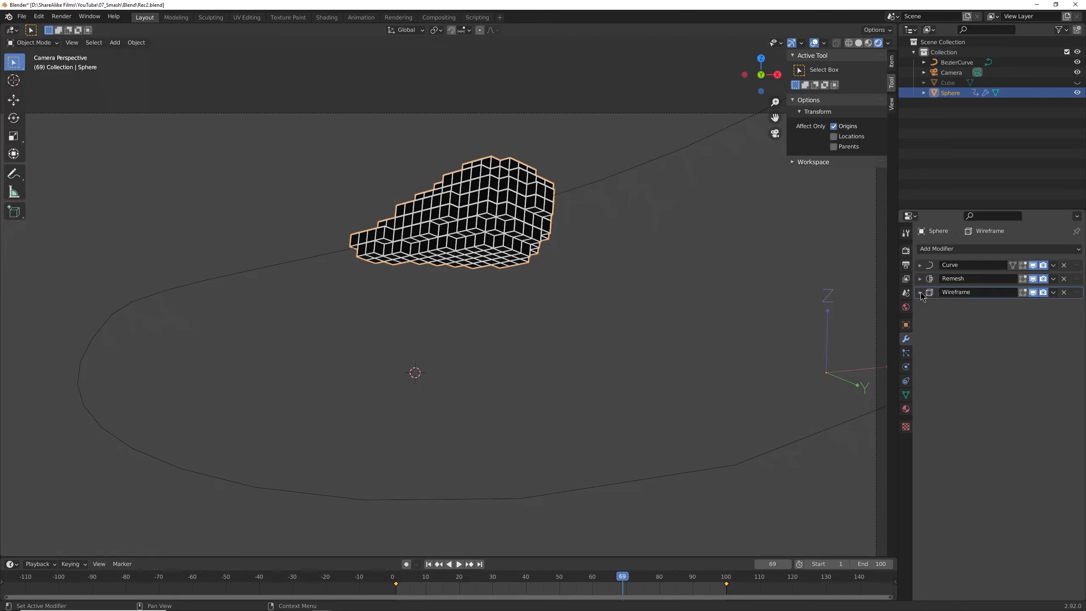
left_click(949, 251)
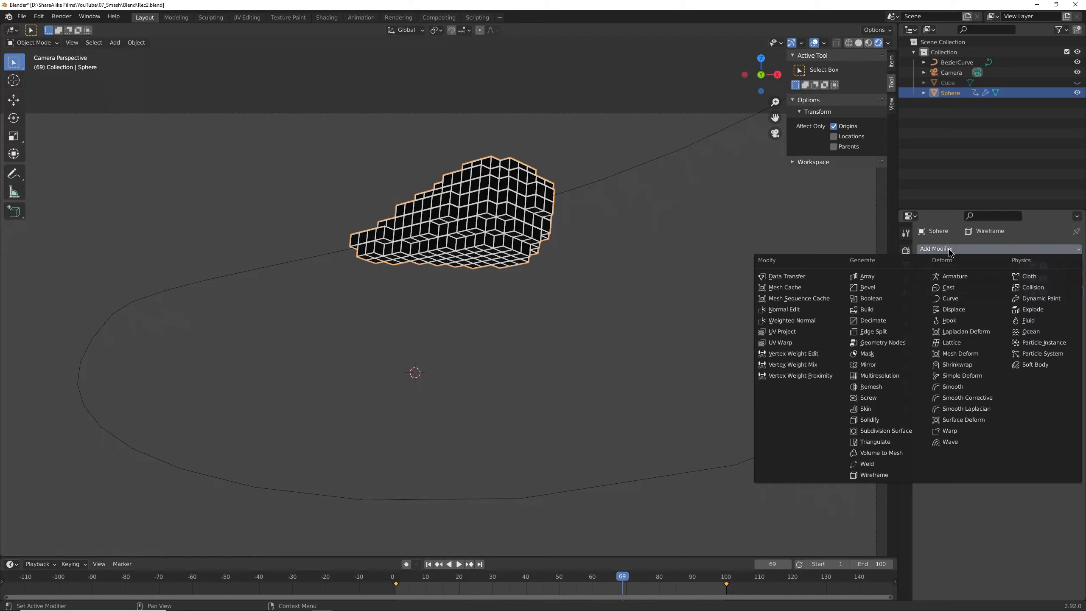
left_click(947, 311)
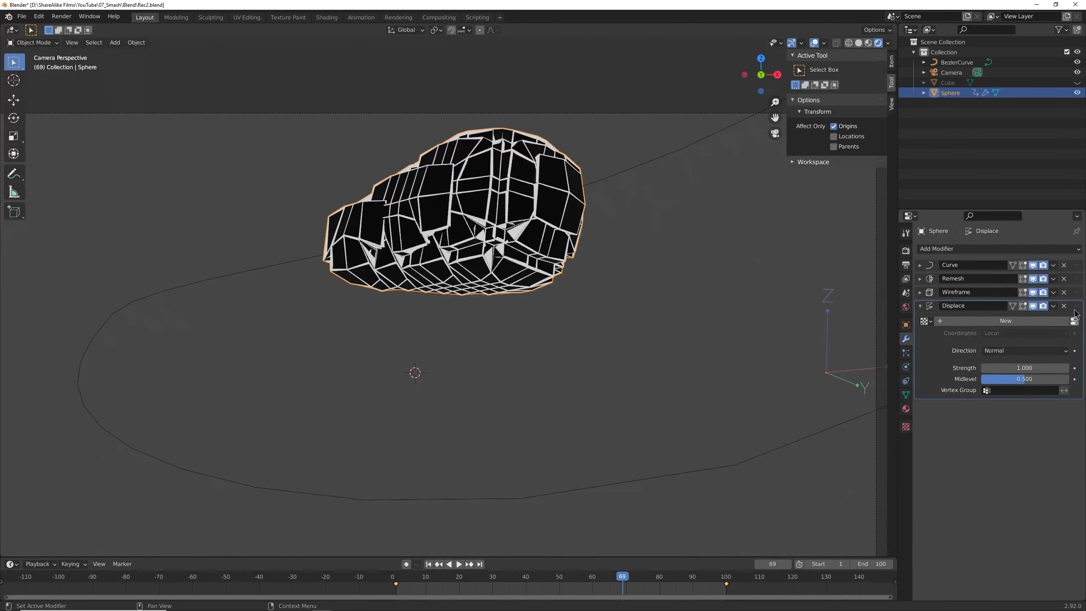
left_click_drag(1079, 306, 1080, 277)
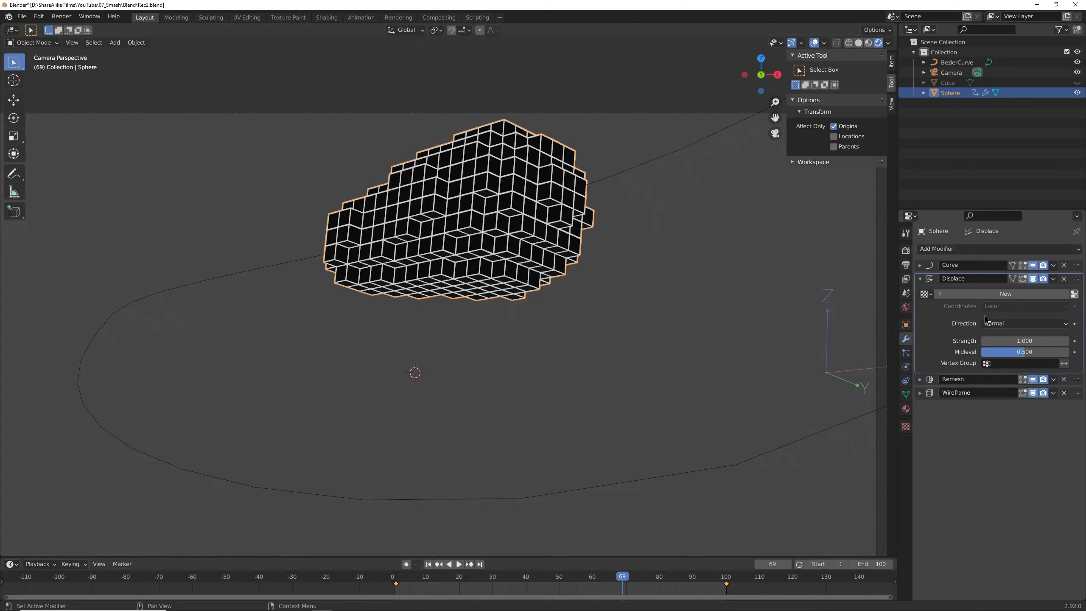
Try other strengths for the sphere's Displace modifier and restore the strength to 1.
left_click_drag(1011, 340, 1060, 342)
left_click(1021, 342)
type("1")
key("Return")
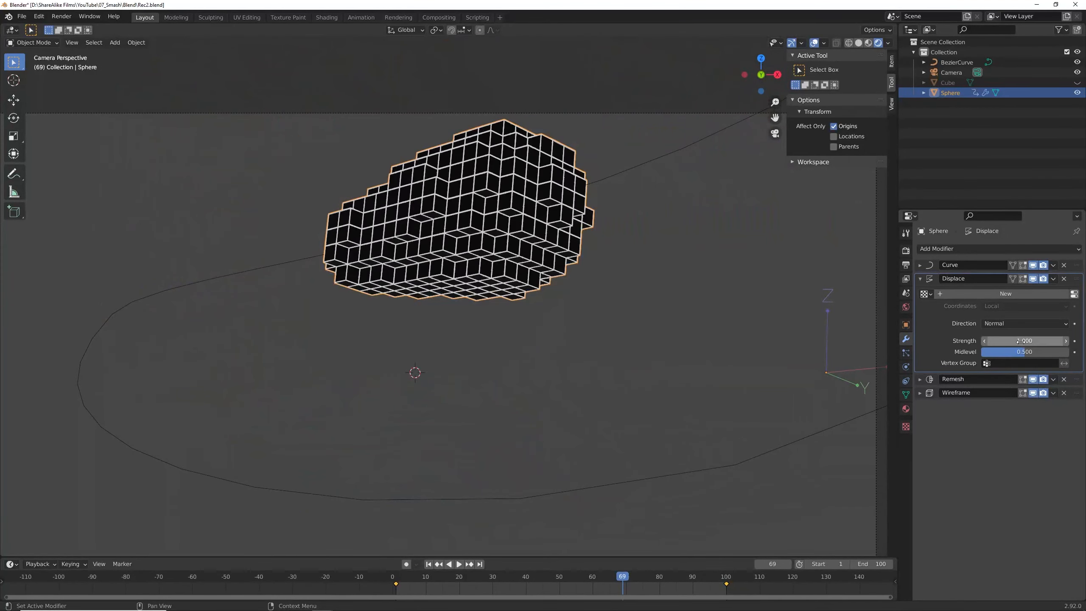
Create a new texture for the Displace modifier and set its type to Clouds.
left_click(1006, 295)
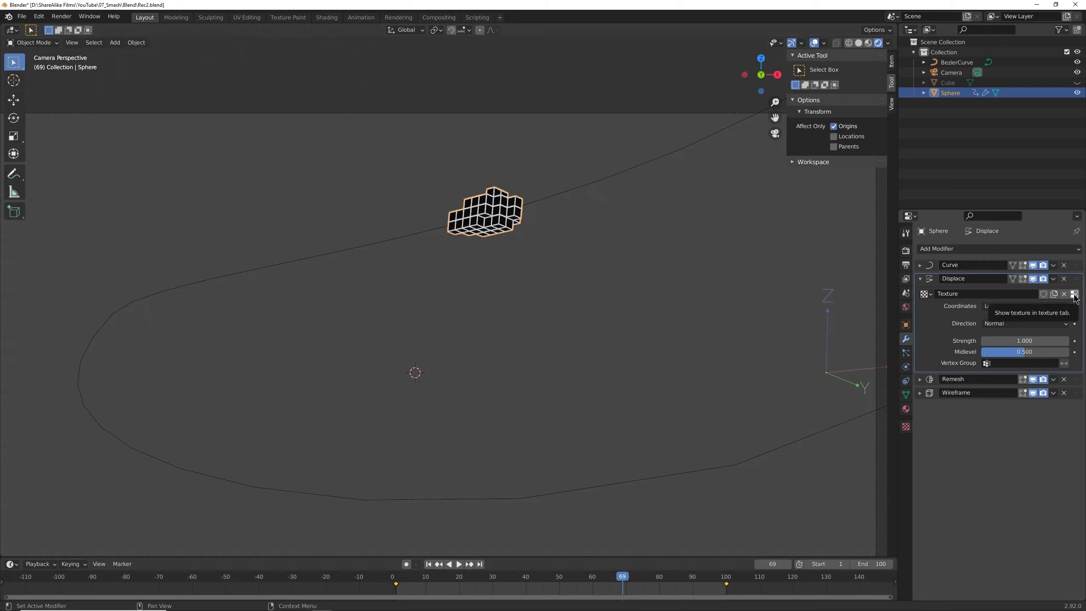
left_click(906, 426)
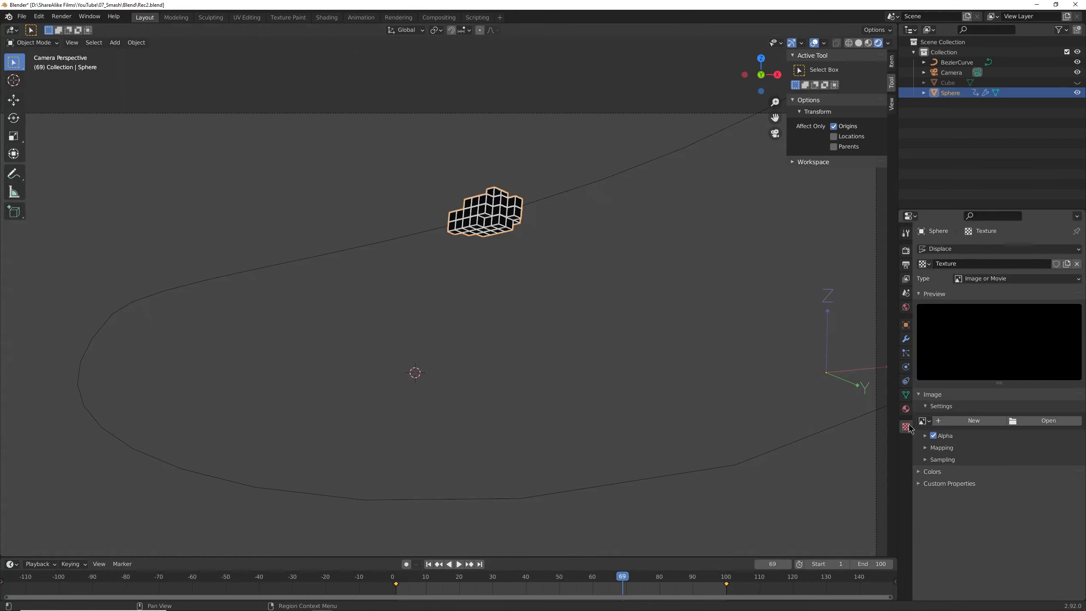
left_click(976, 282)
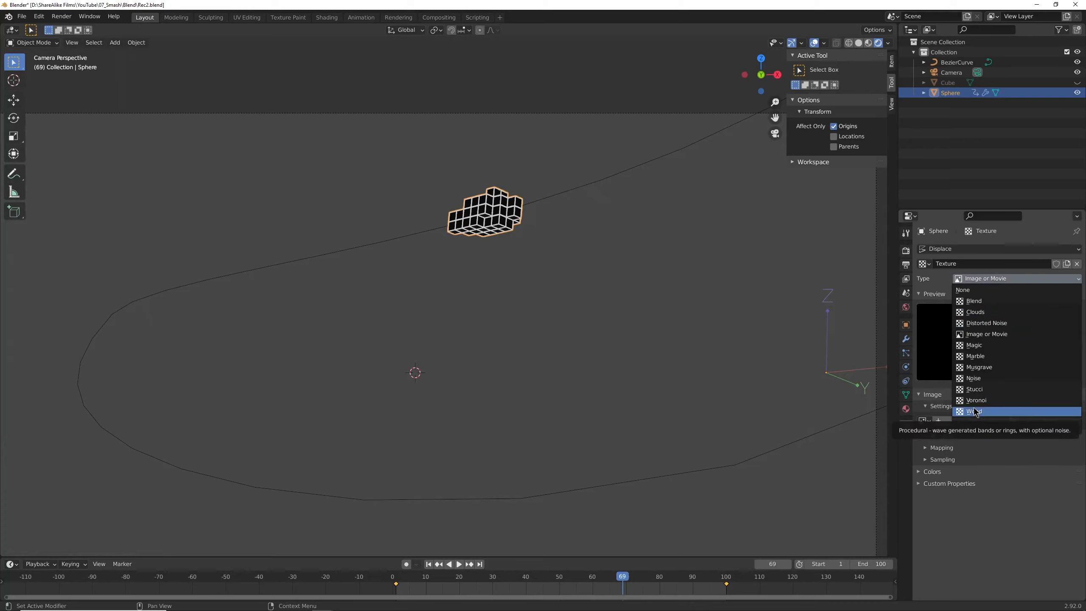
left_click(975, 312)
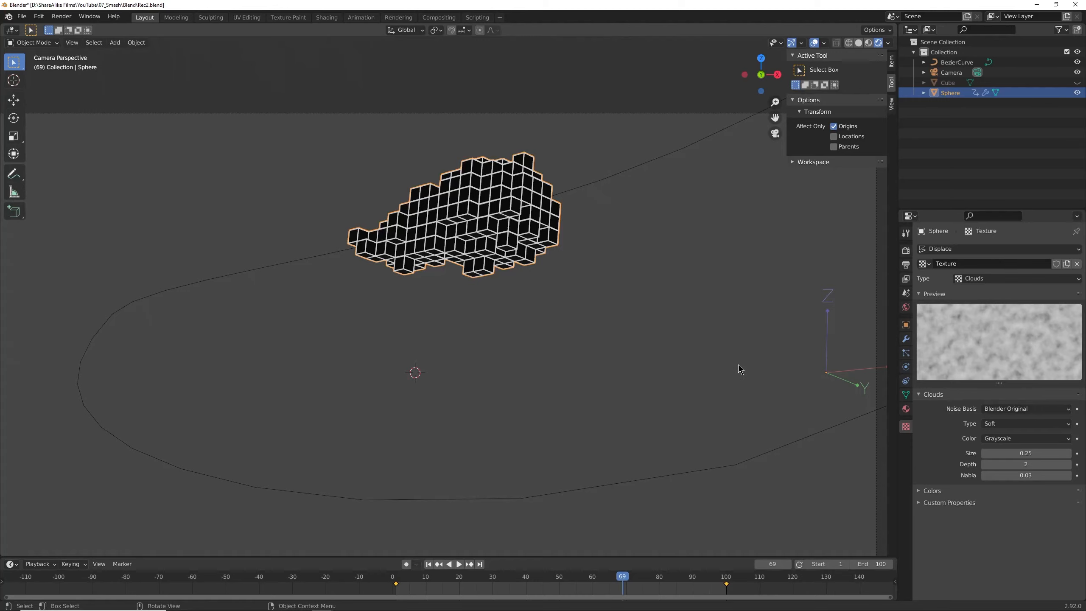
Try a larger Clouds texture size and scrub the animation back to frame 46 to check the displacement.
left_click_drag(627, 584, 602, 587)
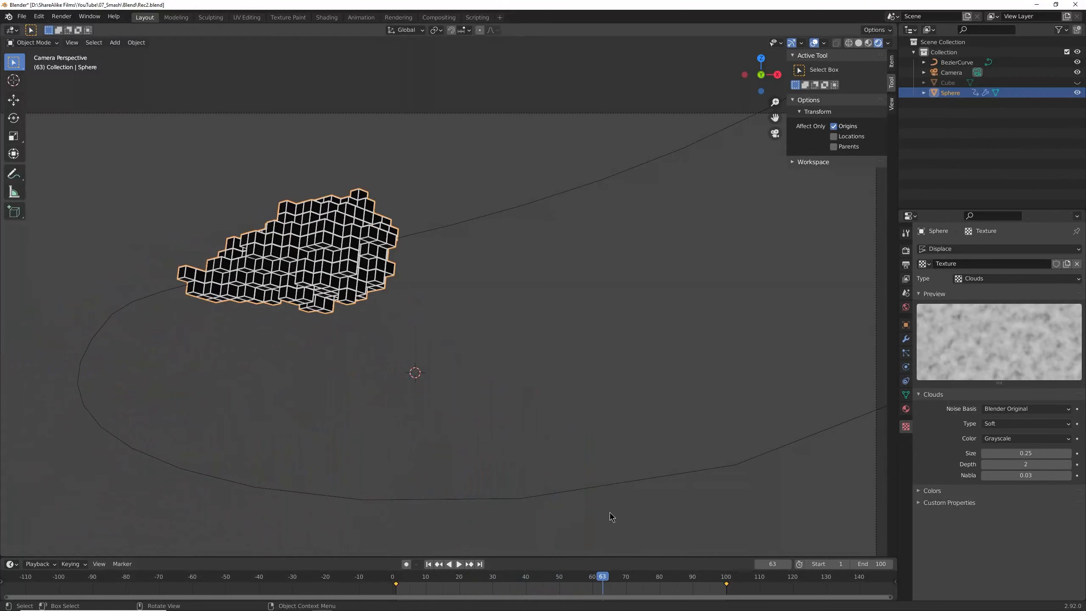
left_click_drag(1013, 454, 1078, 454)
left_click_drag(623, 578, 546, 577)
Try a Clouds texture size of 0.01 and play the animation to check the block movement.
left_click(1006, 452)
key("BackSpace")
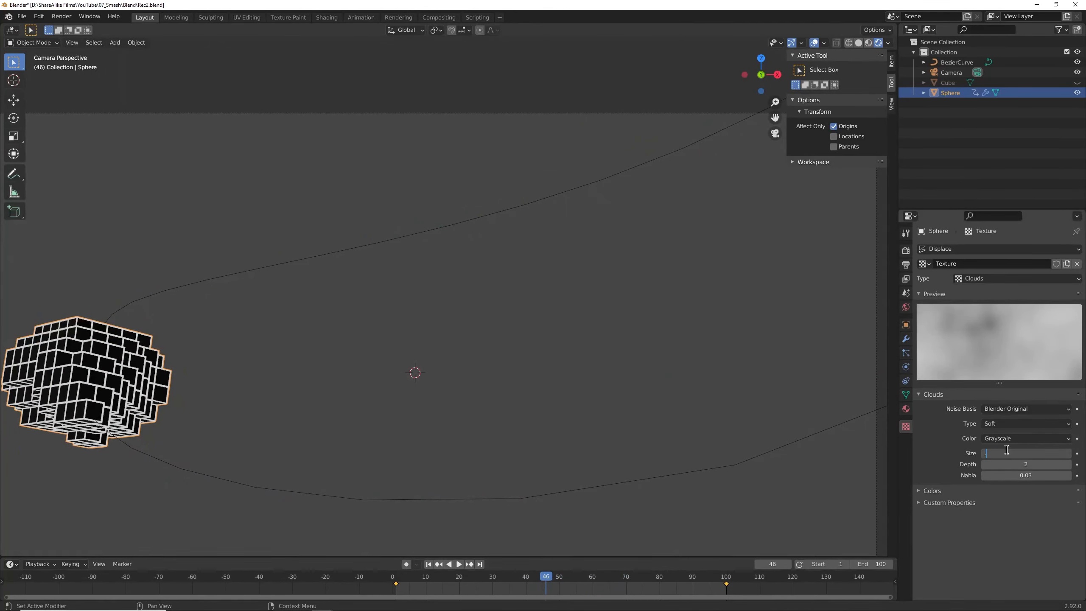
type(".01")
key("Return")
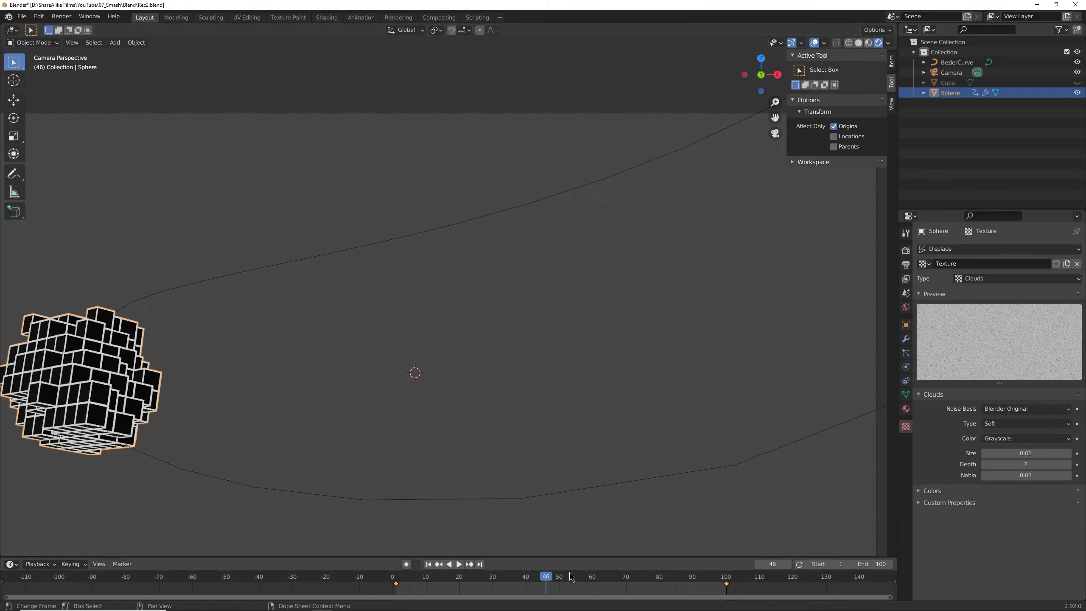
key("space")
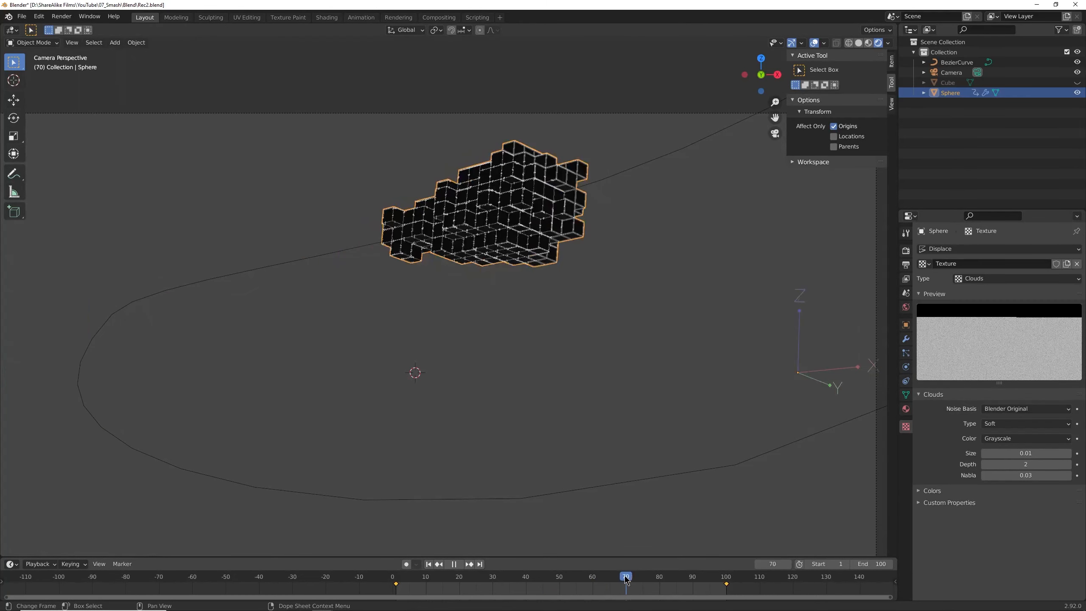
mouse_move(628, 579)
left_mouse_down()
mouse_move(639, 575)
mouse_move(565, 578)
mouse_move(617, 581)
left_mouse_up()
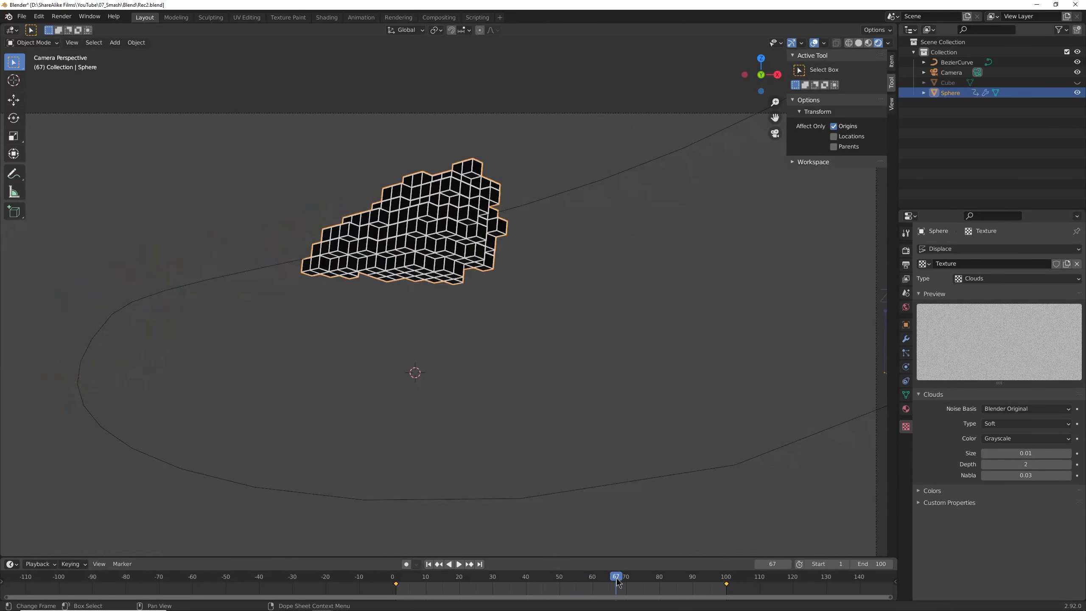
Set the Clouds texture size to 0.1 and preview the animation, stopping at frame 69.
left_click(1033, 453)
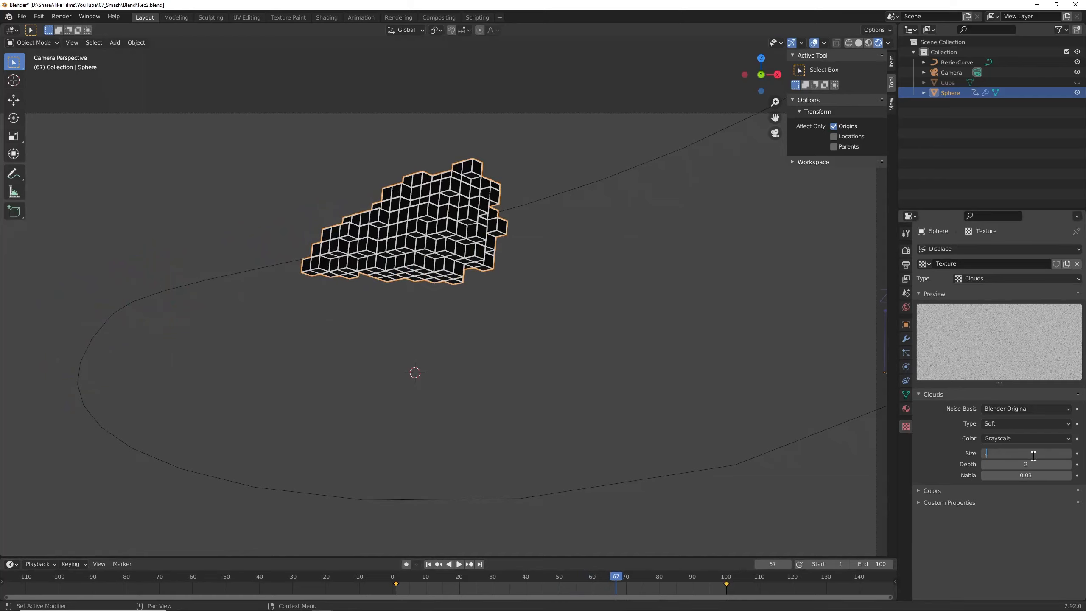
type("0.1")
key("Return")
key("space")
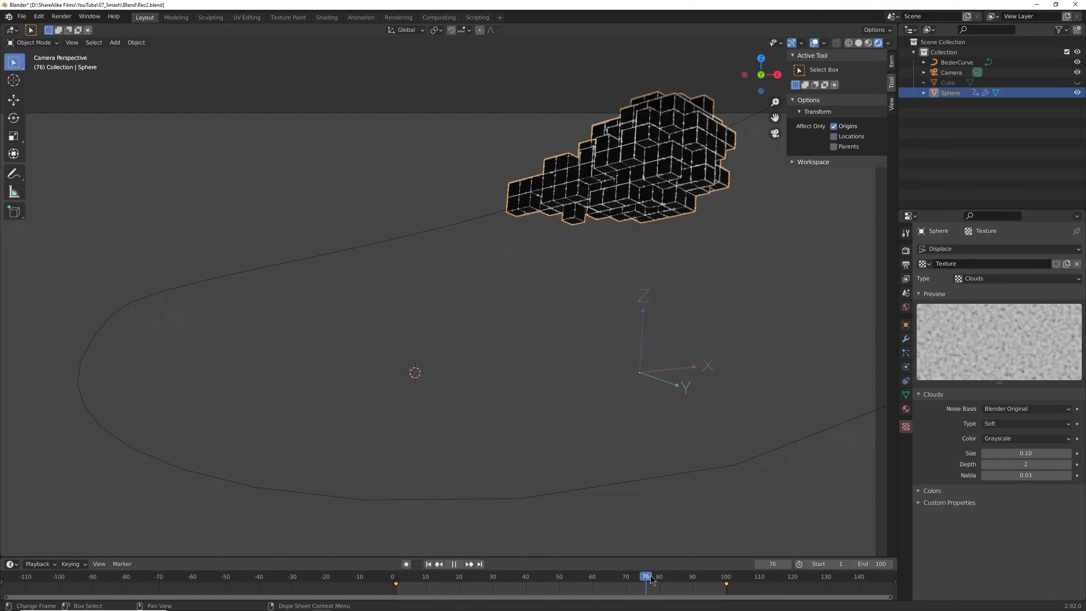
left_click_drag(651, 580, 579, 587)
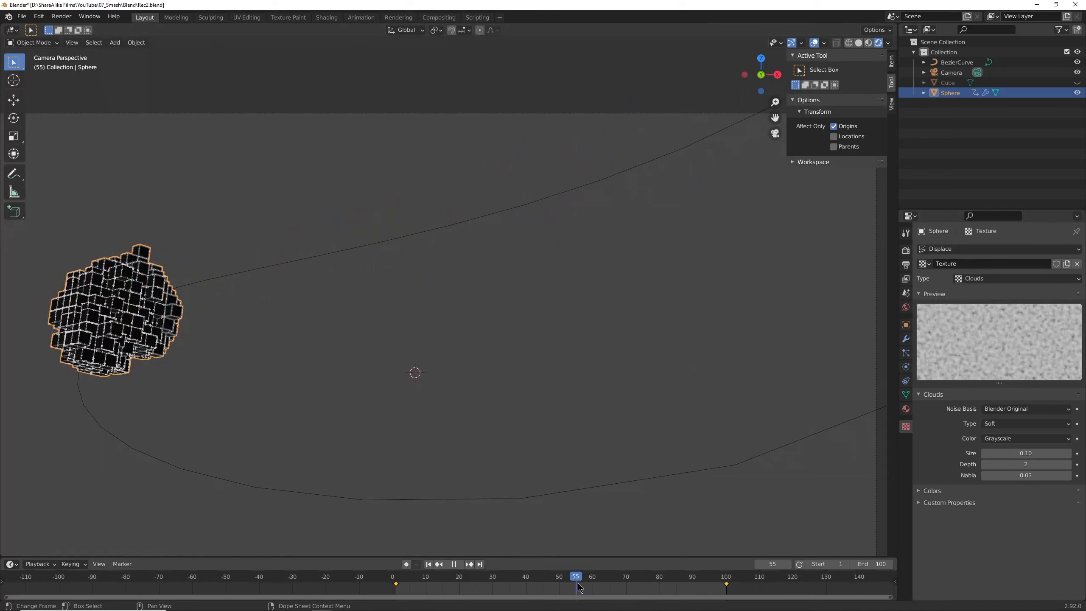
key("space")
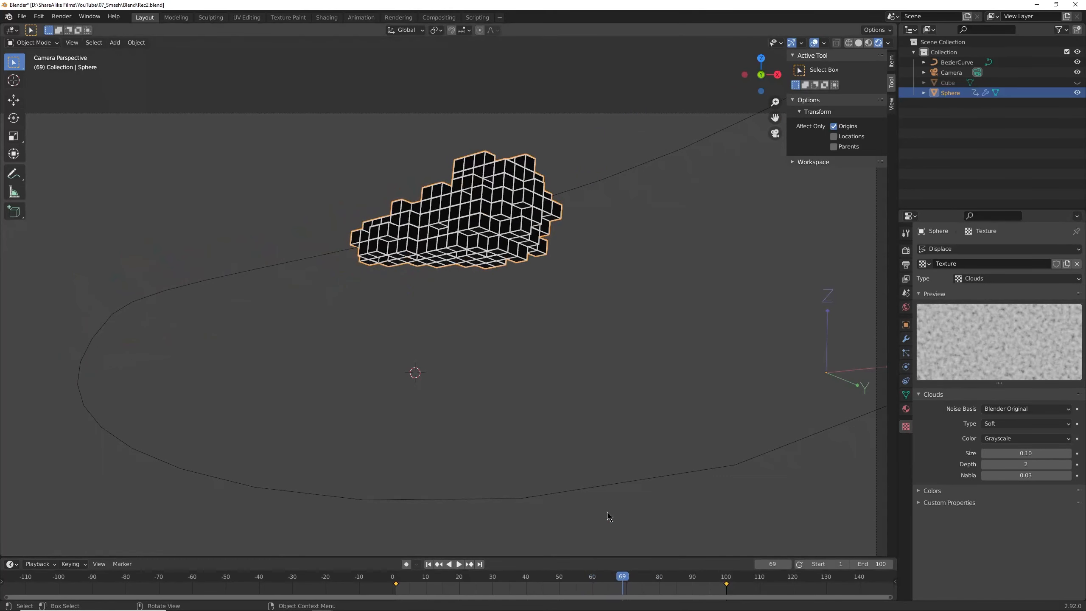
Collapse the sphere's Displace settings in the modifier stack and duplicate the sphere in place.
left_click(906, 339)
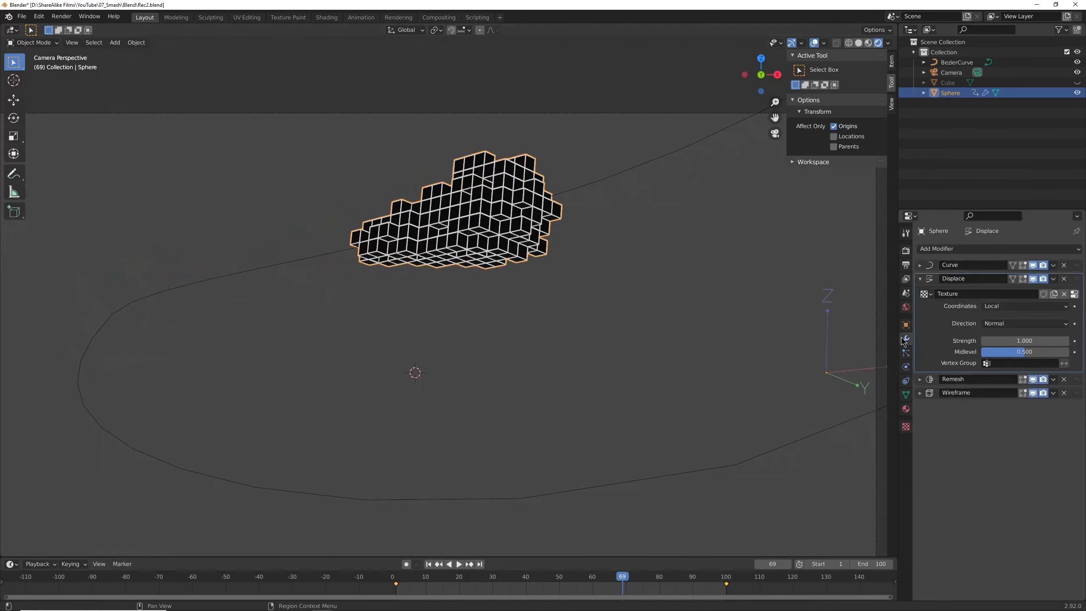
left_click(920, 278)
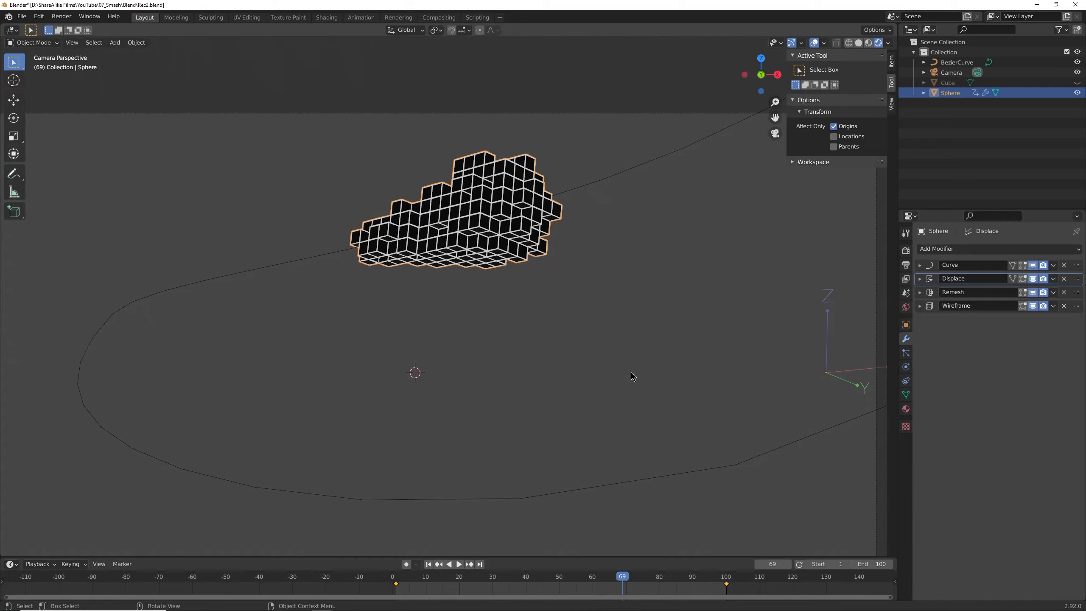
key("shift+d")
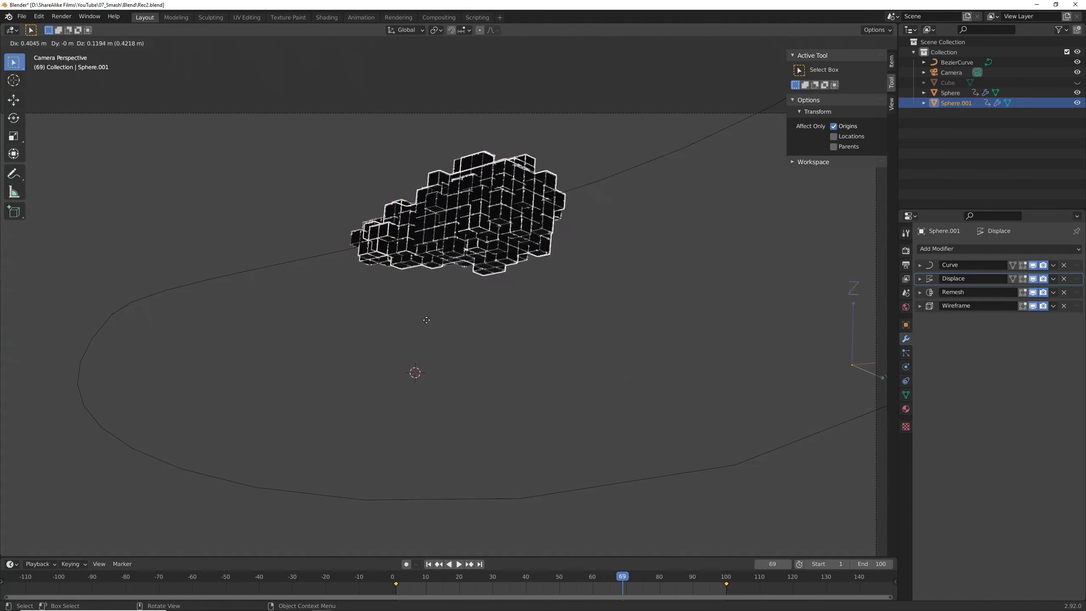
key("Escape")
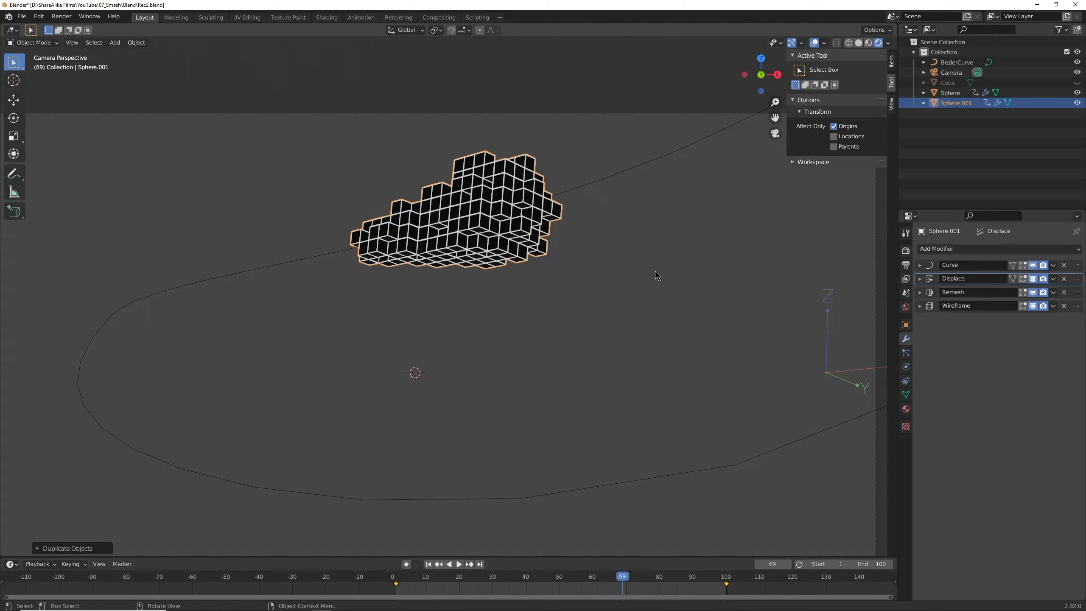
Try Remesh octree depths between 1 and 8 on the duplicated sphere.
left_click(920, 292)
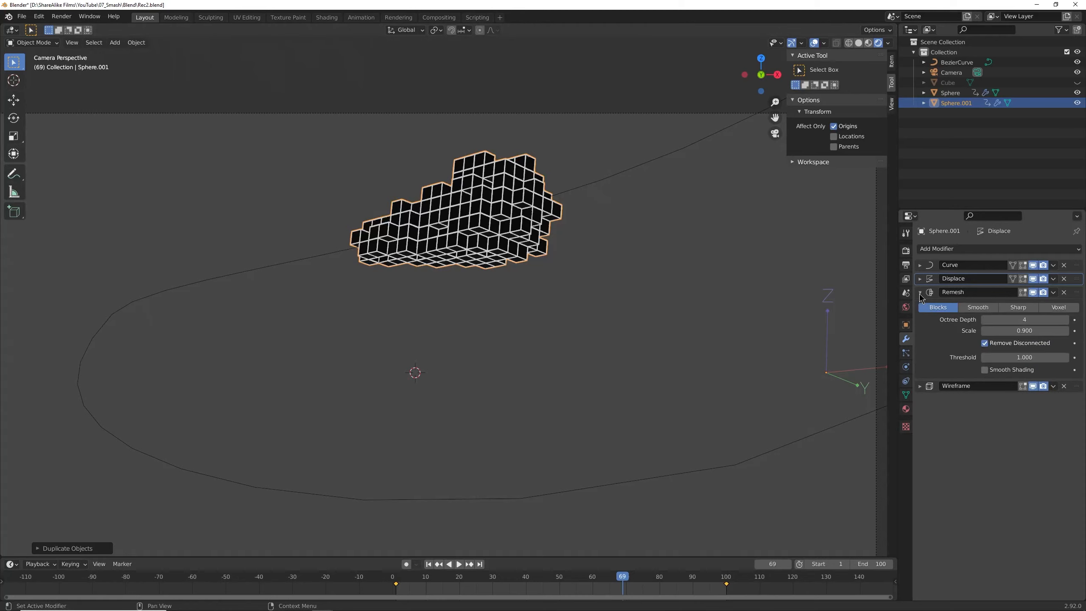
left_click(985, 319)
left_click(985, 319)
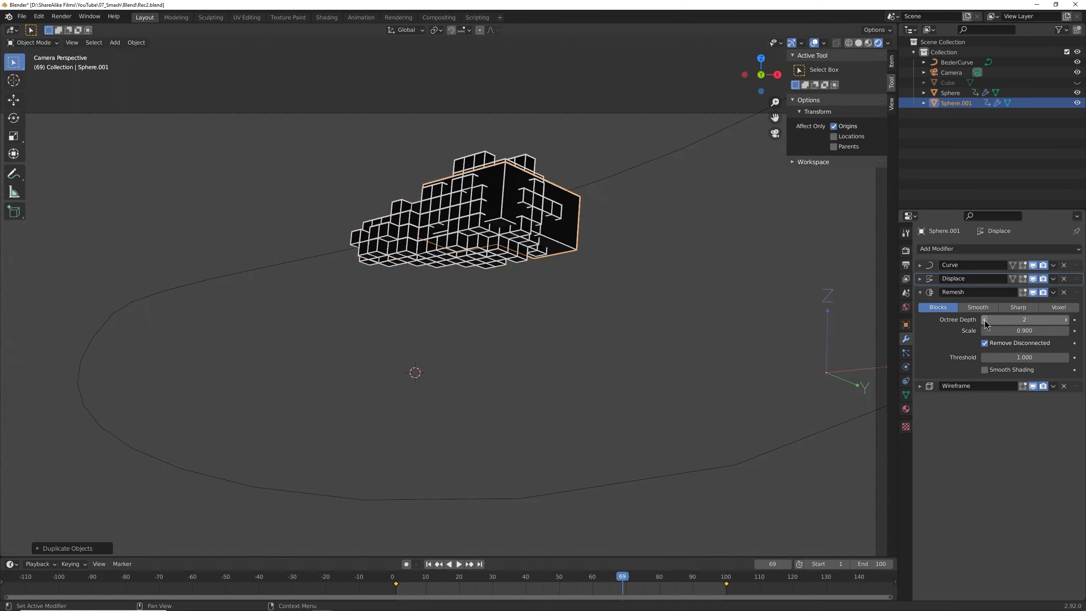
left_click(985, 320)
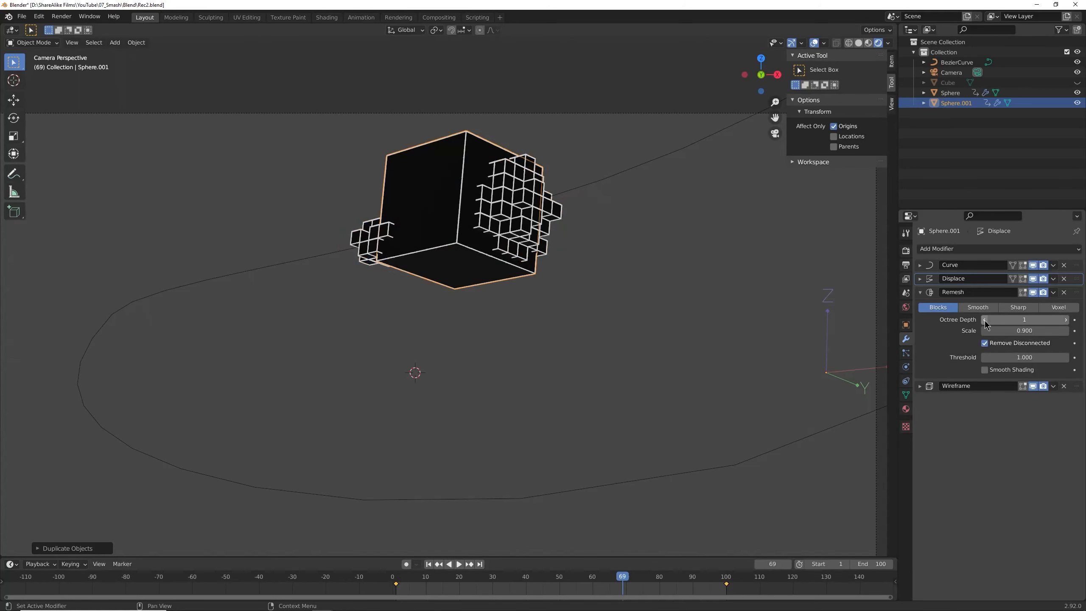
left_click(1066, 320)
left_click(1066, 319)
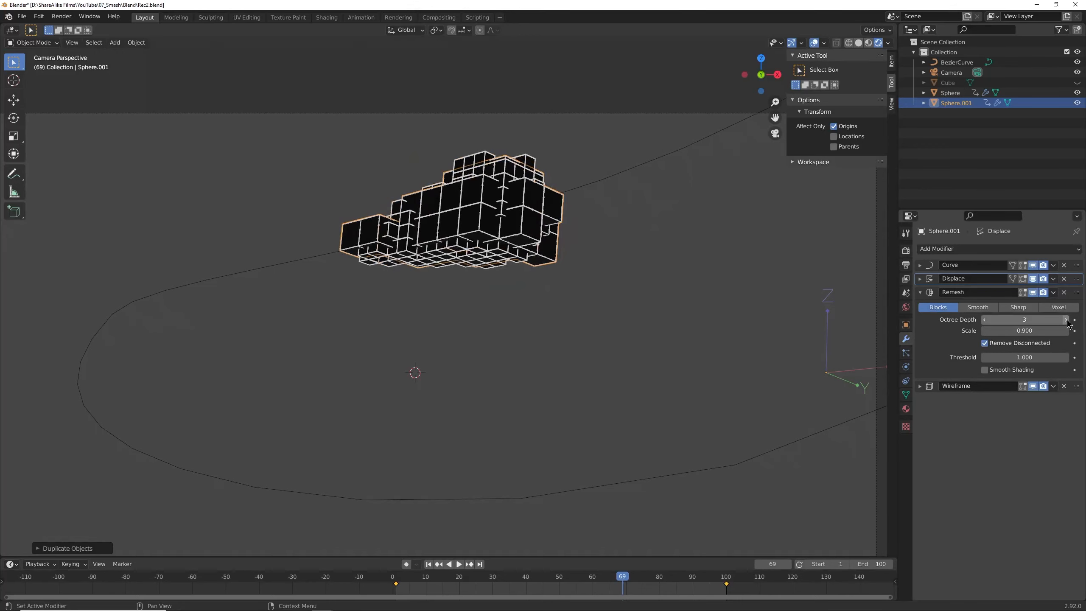
left_click(1066, 320)
left_click(1066, 320)
left_click(1066, 320)
left_click(1066, 320)
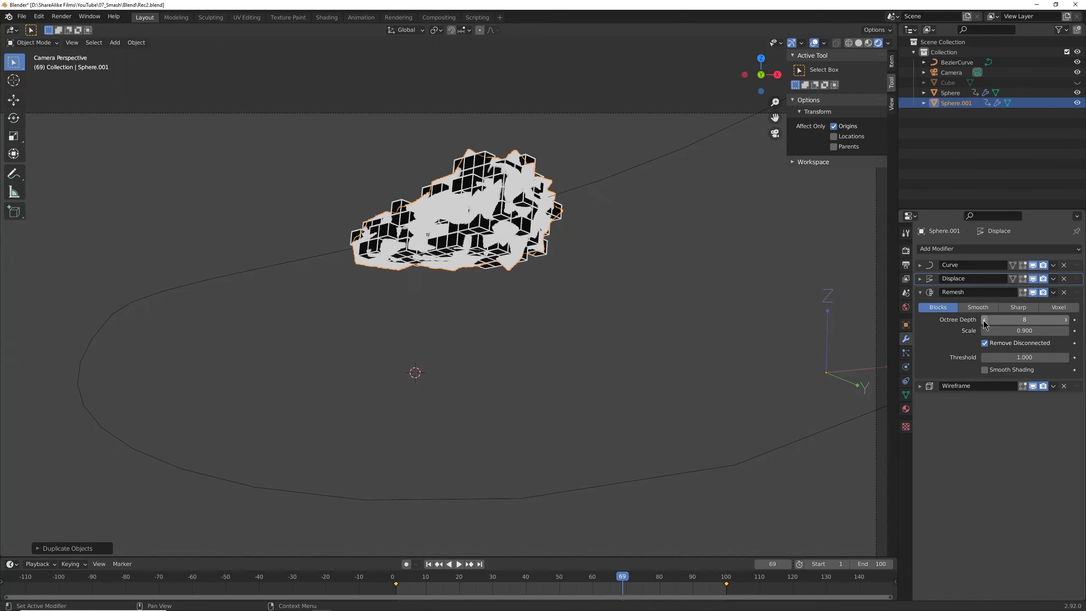
Set the duplicate's Remesh octree depth to 3 and undo a trial change to its scale.
left_click(1022, 320)
type("2")
key("Return")
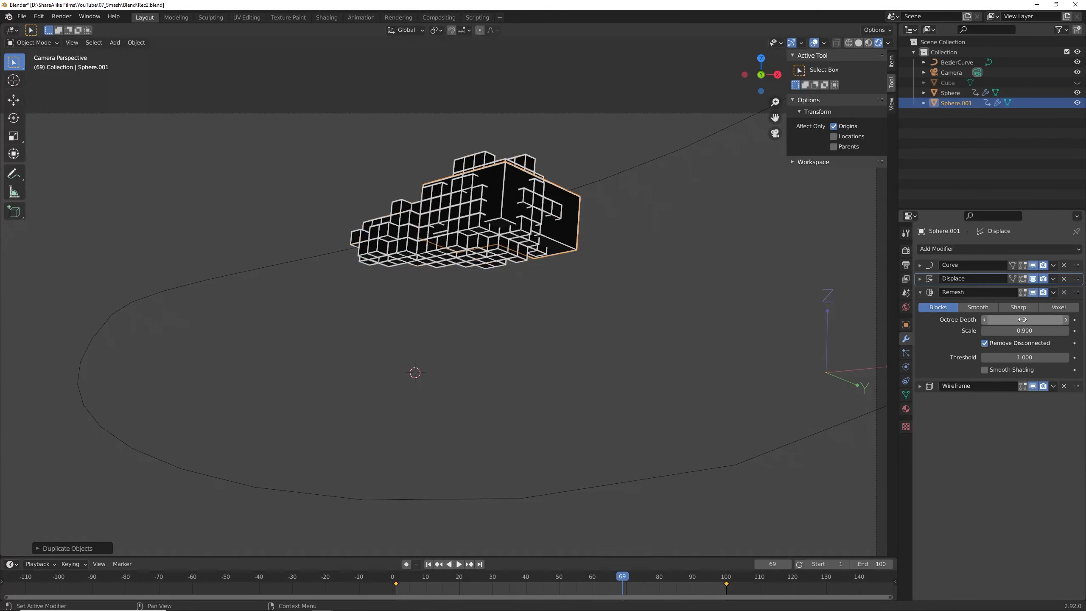
left_click(1066, 320)
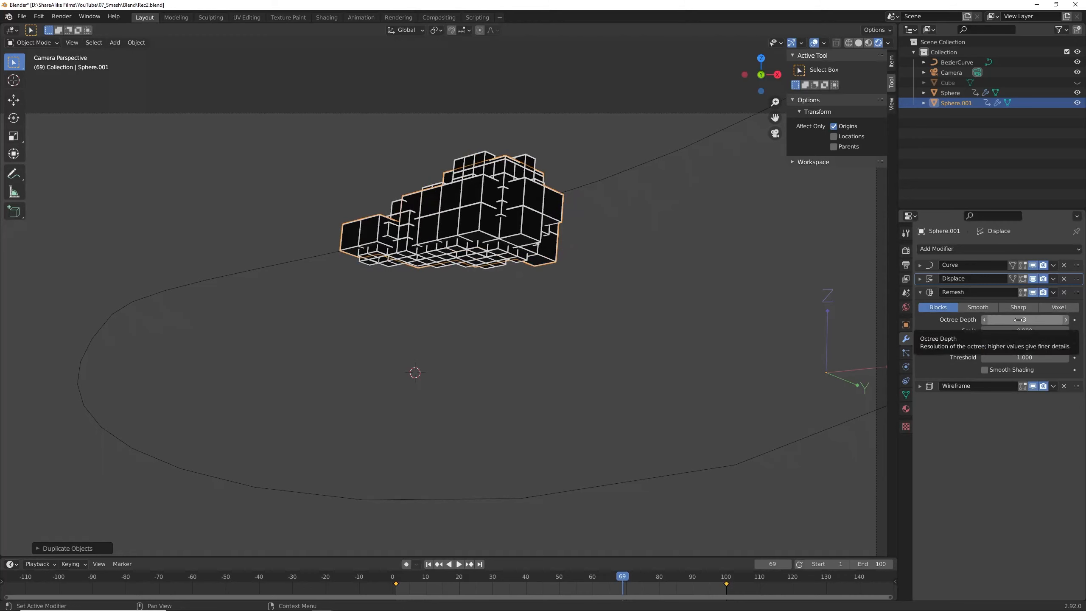
mouse_move(1029, 330)
left_mouse_down()
mouse_move(1056, 330)
mouse_move(1028, 330)
left_mouse_up()
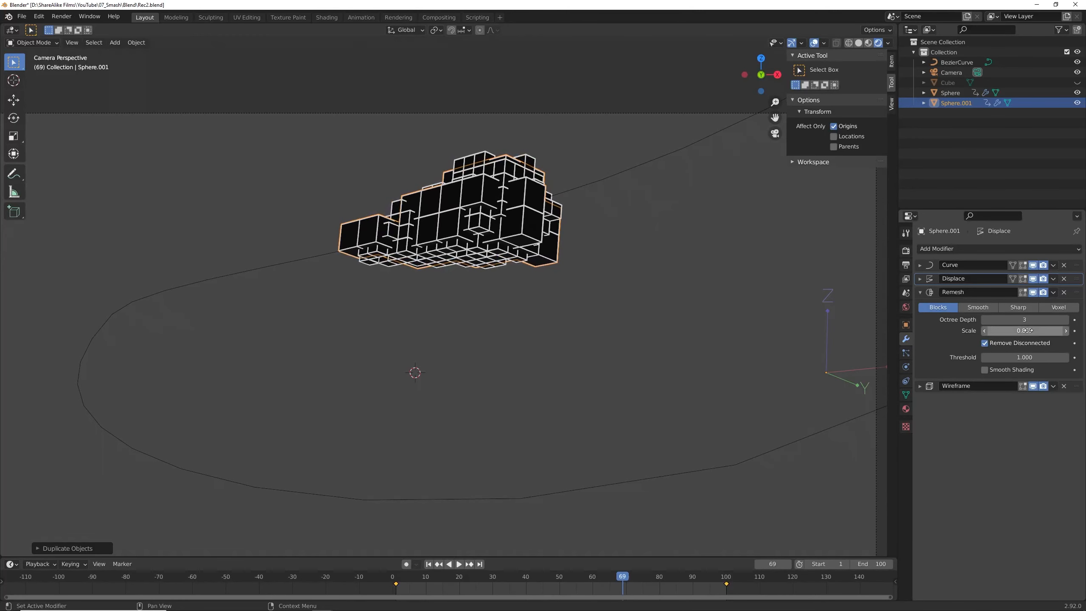
key("ctrl+z")
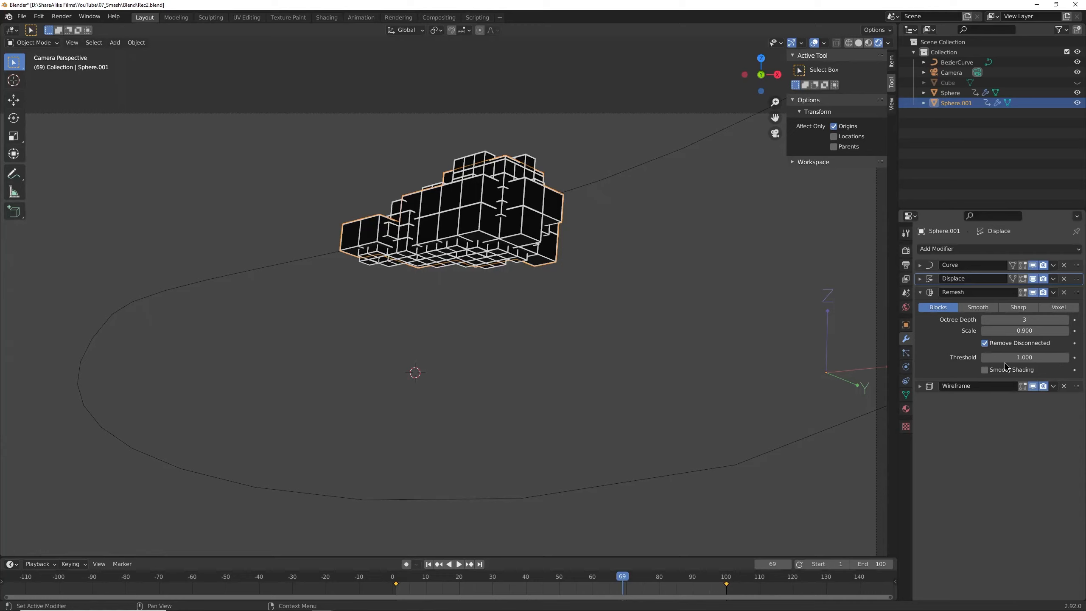
Give the duplicate's Displace modifier its own copy of the texture and set the Clouds size to 0.11.
left_click(921, 293)
left_click(920, 278)
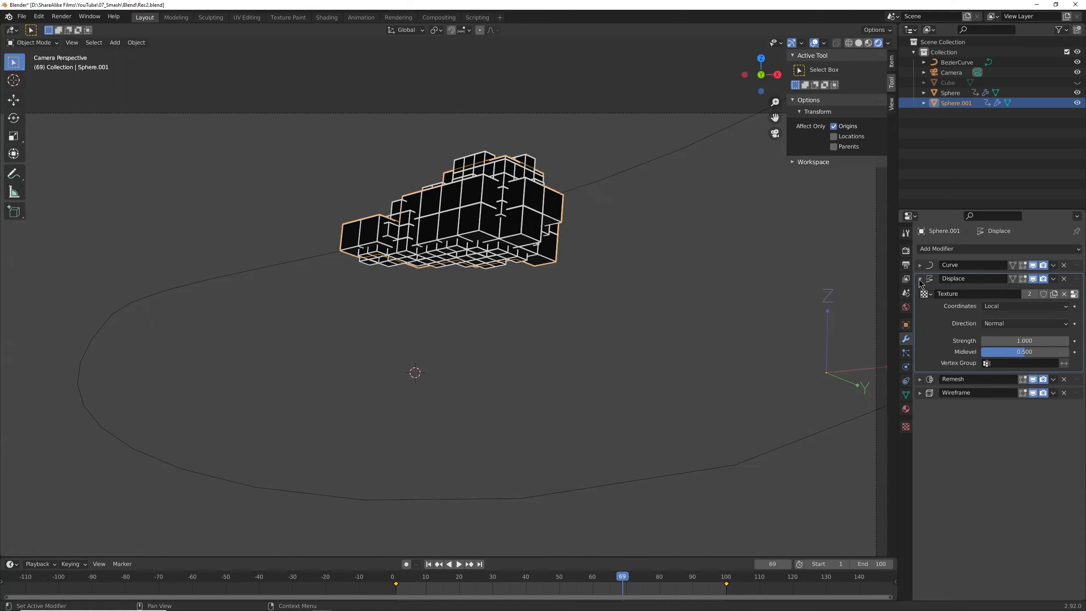
left_click(1054, 295)
left_click(1075, 295)
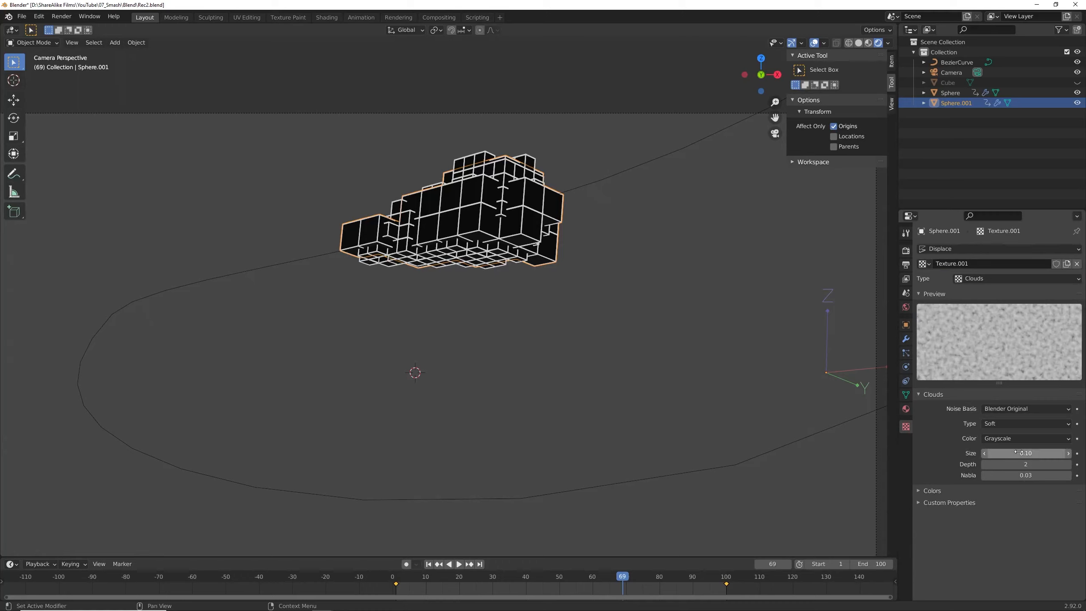
mouse_move(1018, 452)
left_mouse_down()
mouse_move(1069, 453)
mouse_move(1001, 453)
mouse_move(1021, 453)
left_mouse_up()
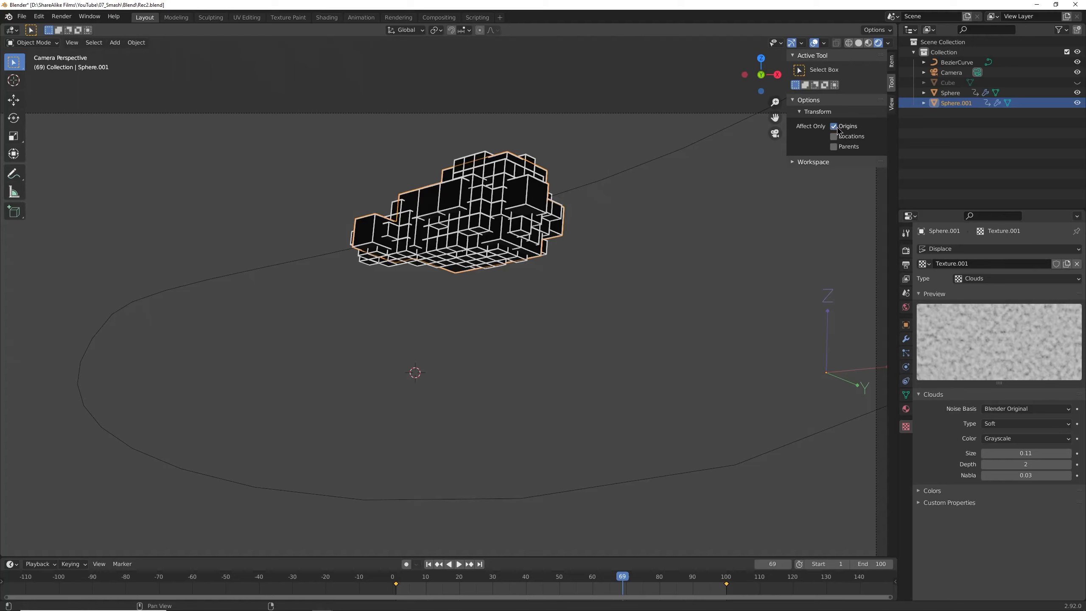
Freely rotate only the duplicate sphere's origin with a trackball rotation to reorient its remeshed blocks.
key("r")
key("r")
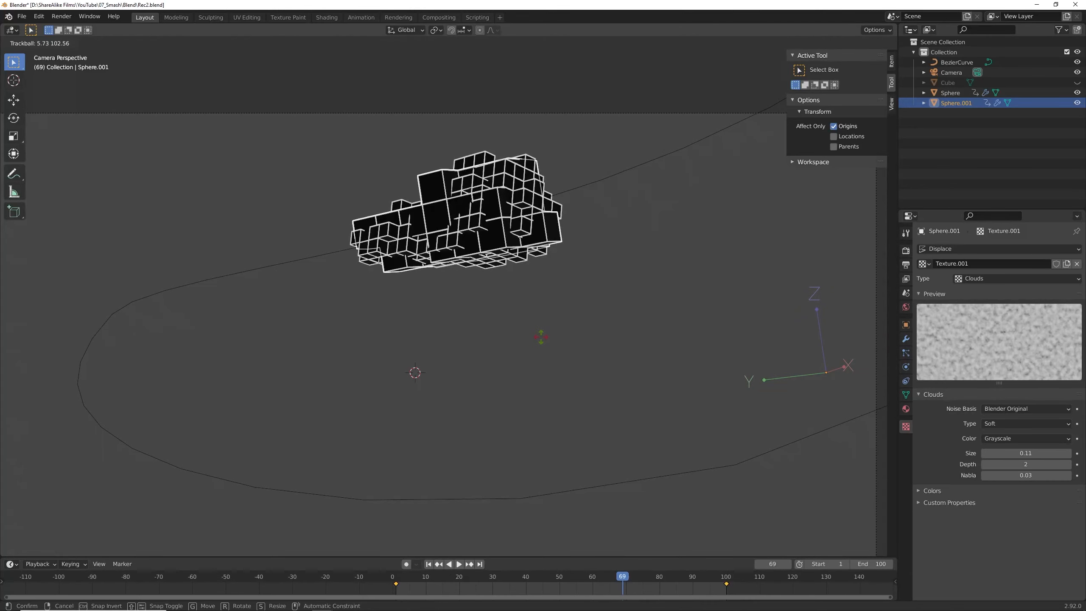
left_click(541, 338)
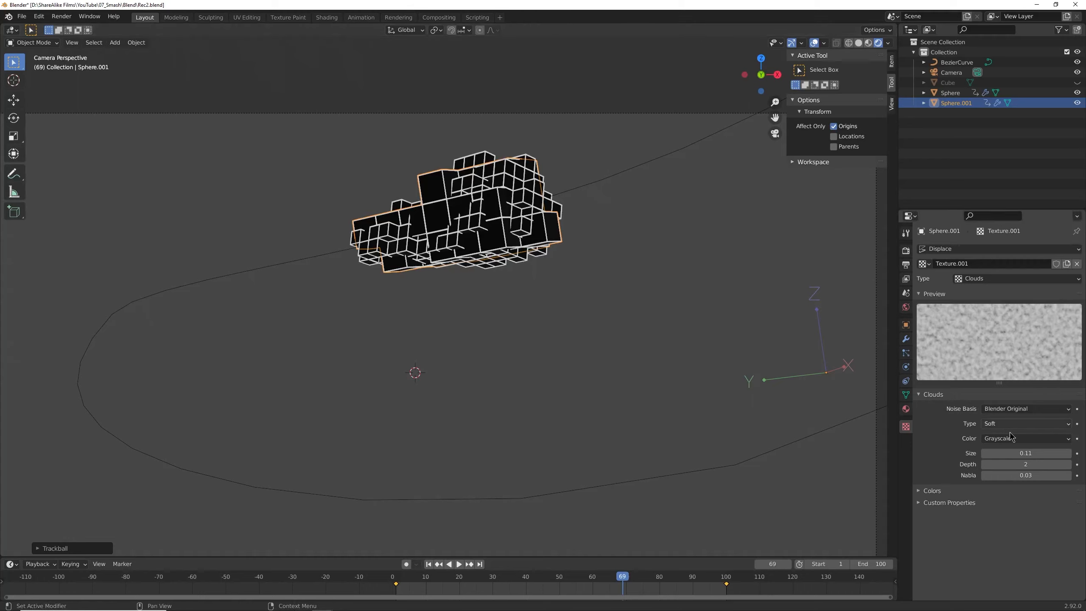
Hide the duplicate's Remesh modifier in the viewport and set its Displace strength to 2.2 and midlevel to 0.6.
left_click(906, 339)
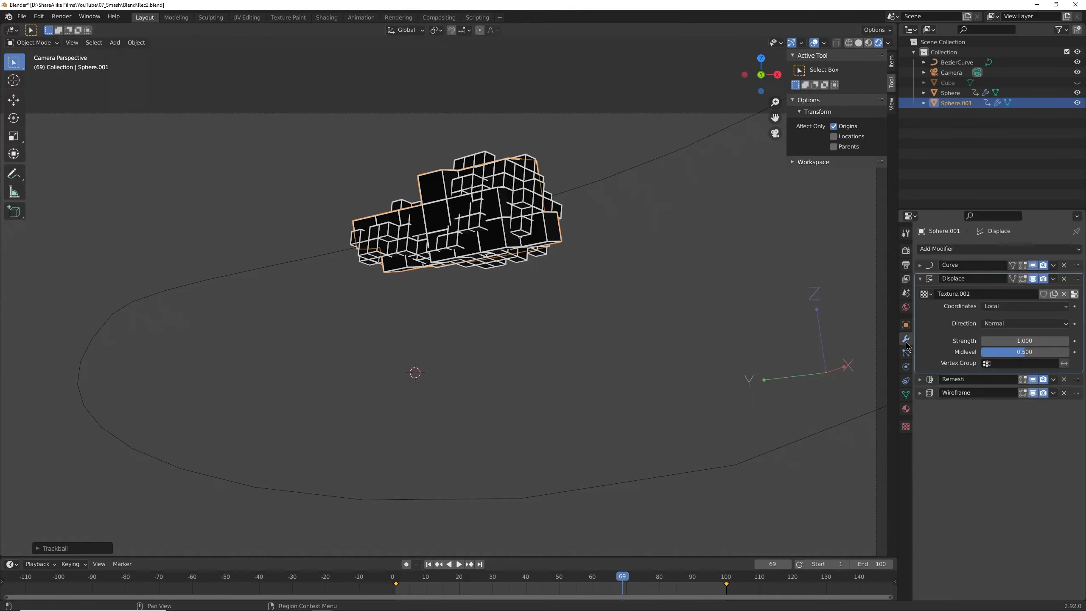
left_click(1035, 382)
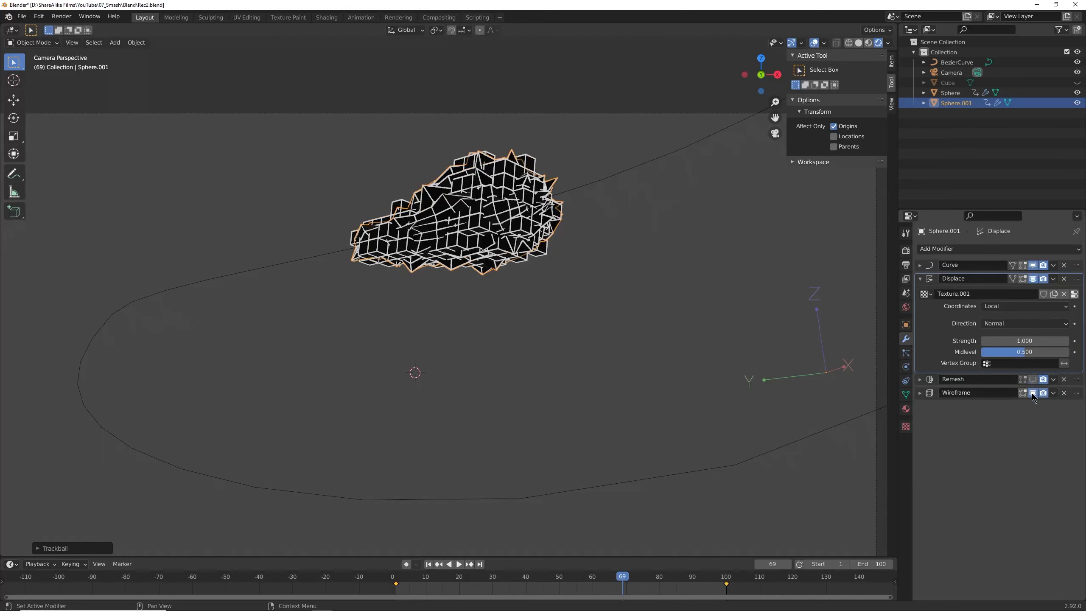
left_click(1034, 394)
left_click(1034, 394)
mouse_move(1025, 341)
left_mouse_down()
mouse_move(1082, 341)
mouse_move(1019, 352)
mouse_move(1032, 352)
left_mouse_up()
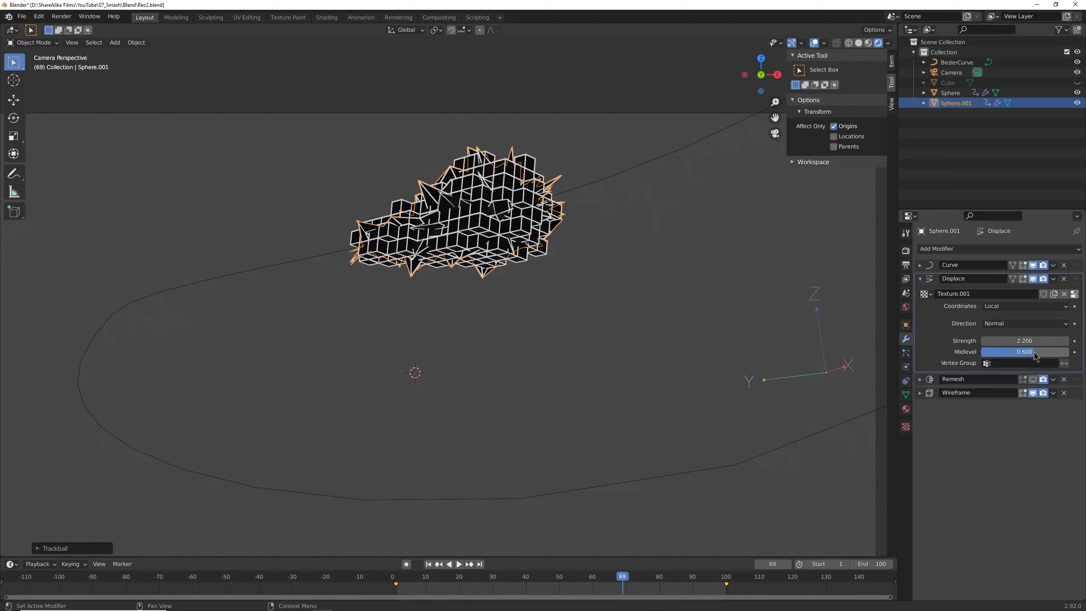
Set the duplicate's Clouds texture size to 0.49 and show its Remesh modifier in the viewport again.
left_click(1074, 294)
left_click_drag(1012, 448, 1042, 453)
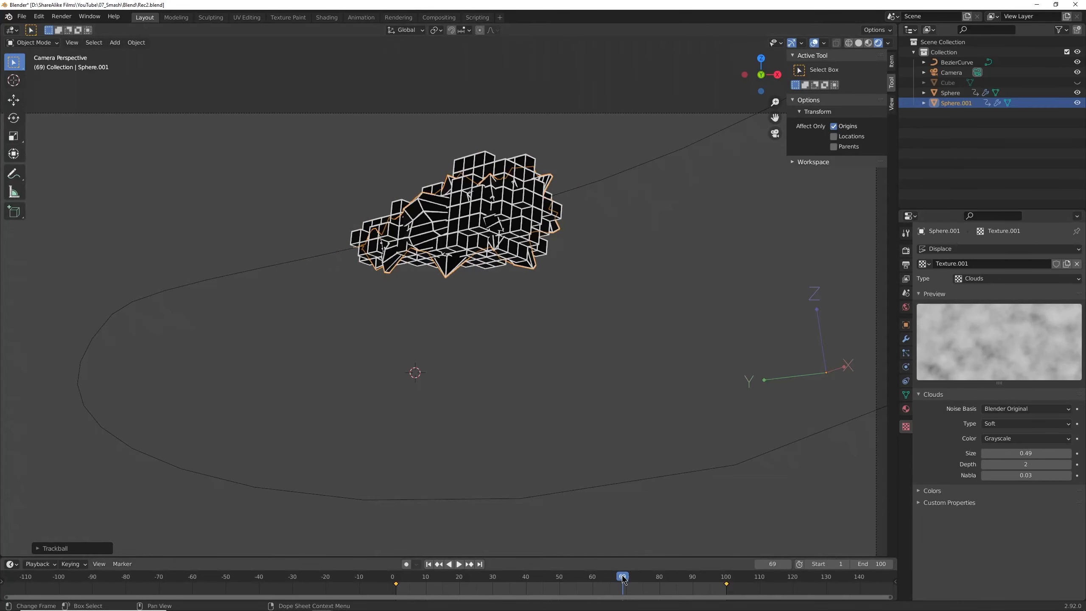
mouse_move(623, 578)
left_mouse_down()
mouse_move(607, 578)
mouse_move(620, 580)
left_mouse_up()
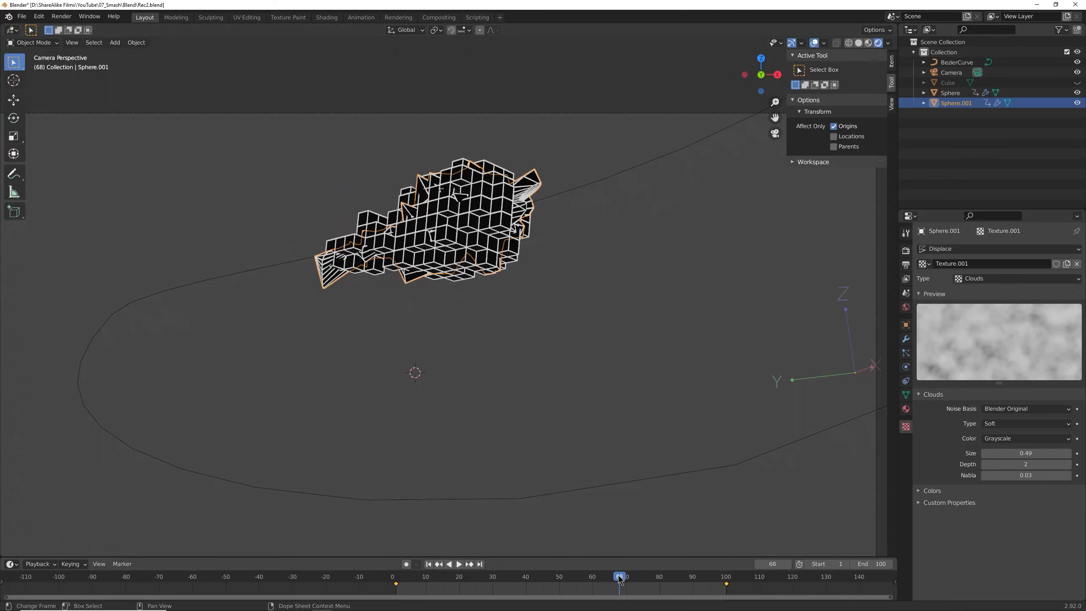
left_click(906, 340)
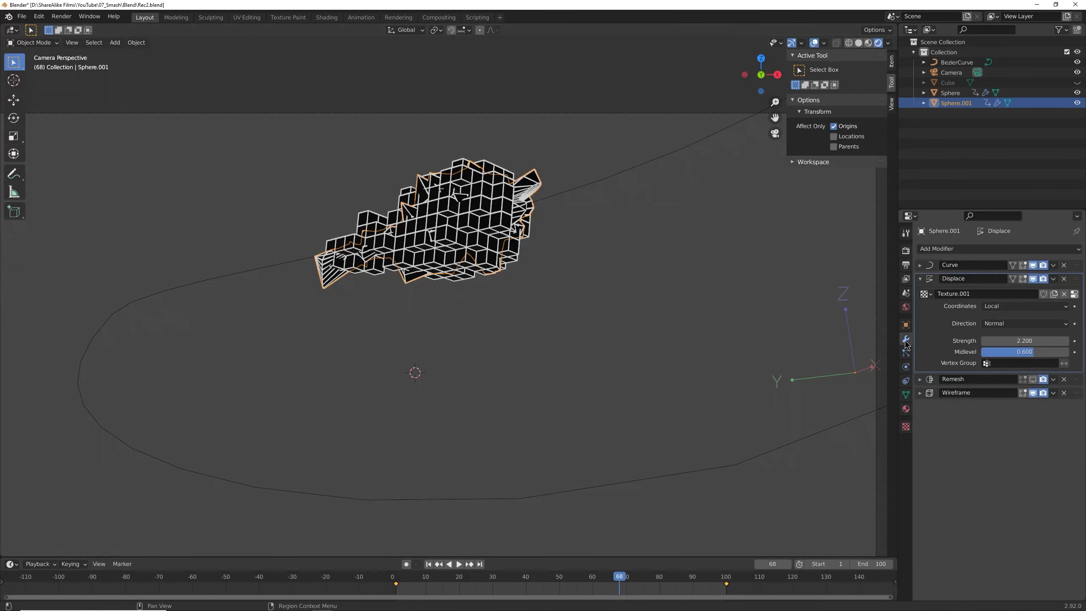
left_click(1032, 379)
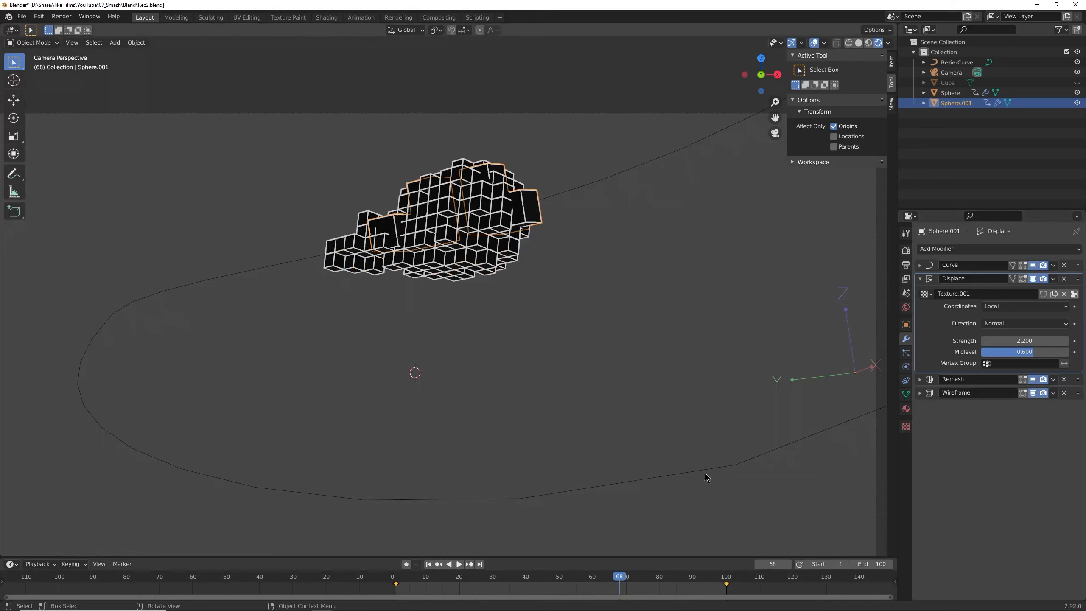
mouse_move(623, 577)
left_mouse_down()
mouse_move(595, 578)
mouse_move(626, 577)
left_mouse_up()
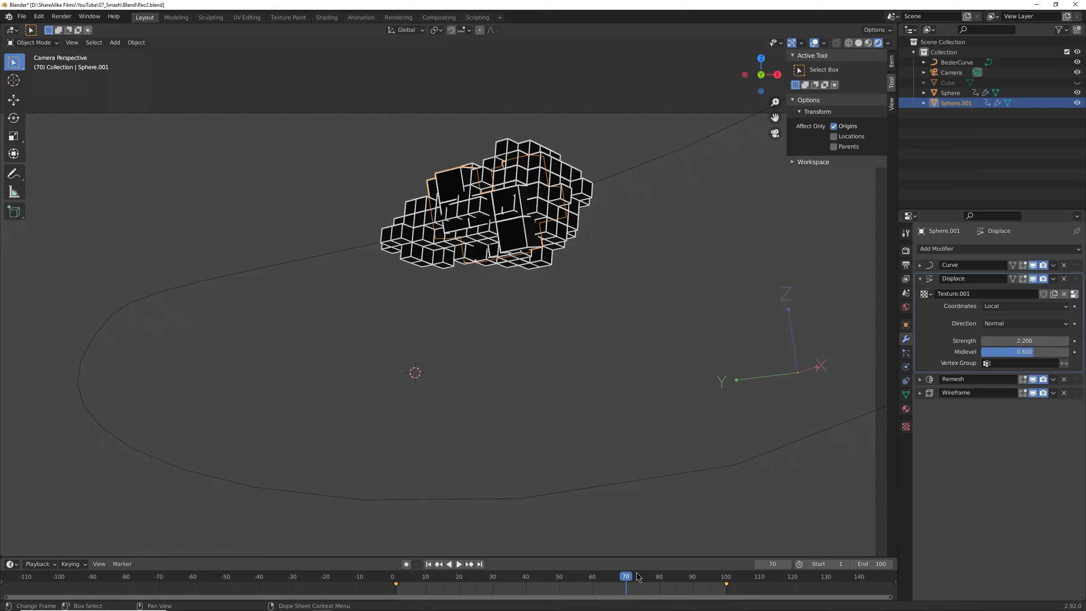
At frame 1, move the Bezier curve's near end point with proportional editing so the form starts outside the camera frame.
key("shift+Left")
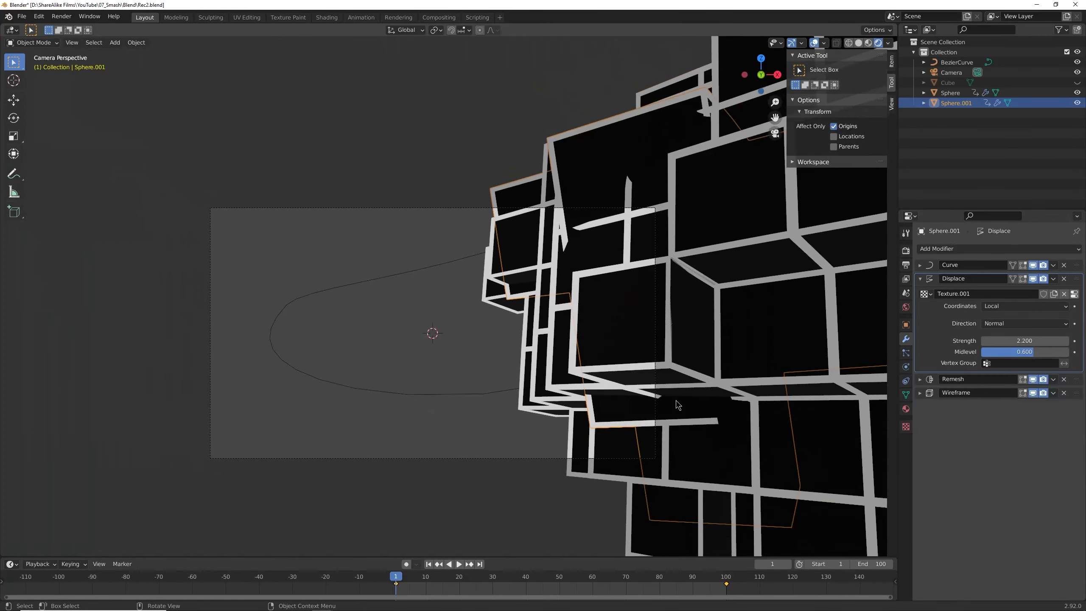
left_click(497, 393)
key("Tab")
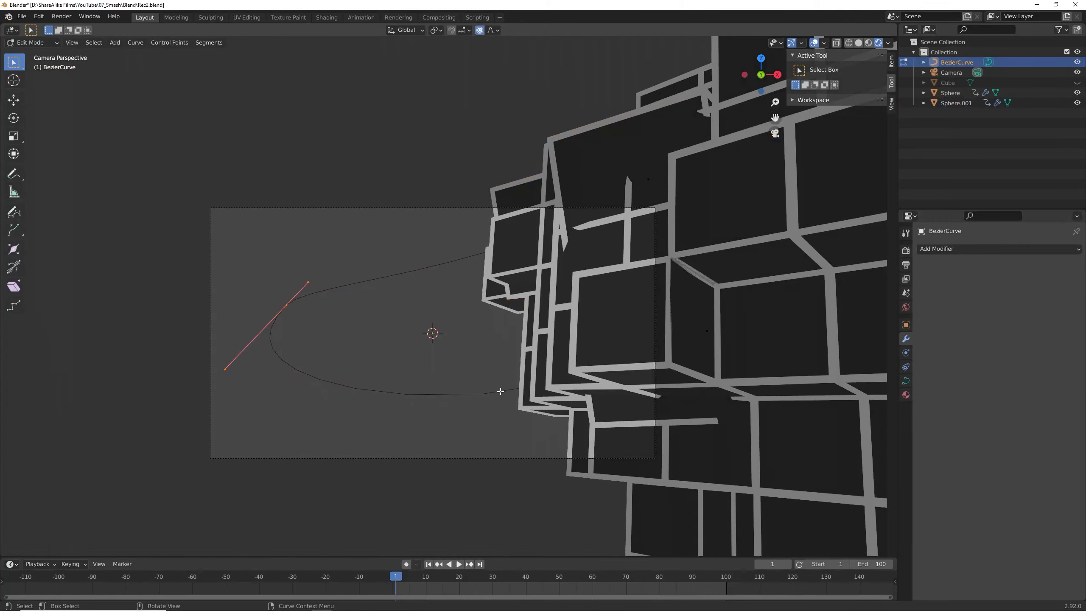
key("g")
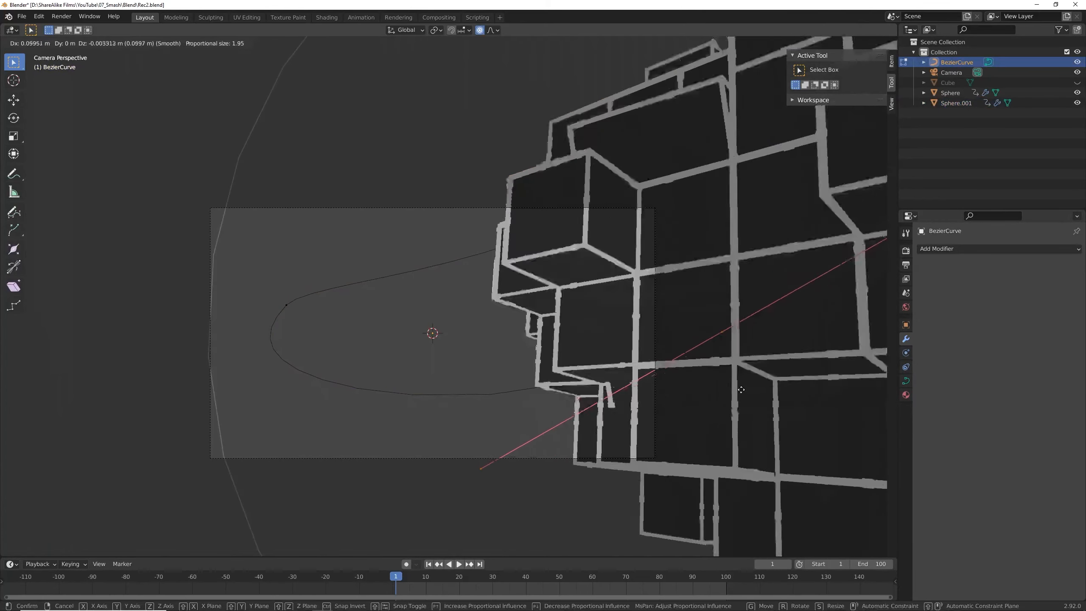
left_click(56, 355)
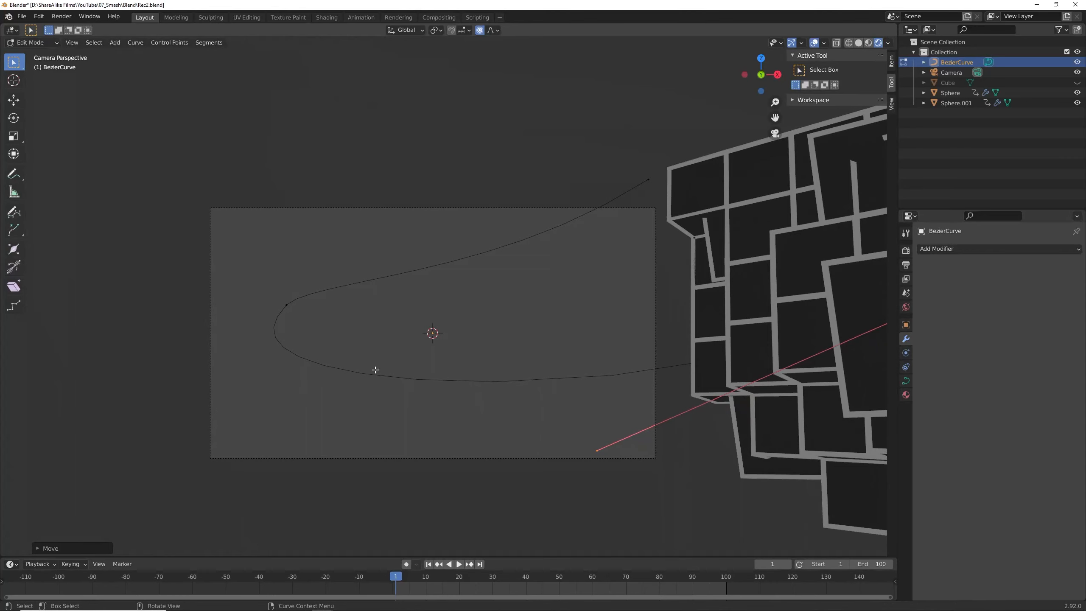
key("Tab")
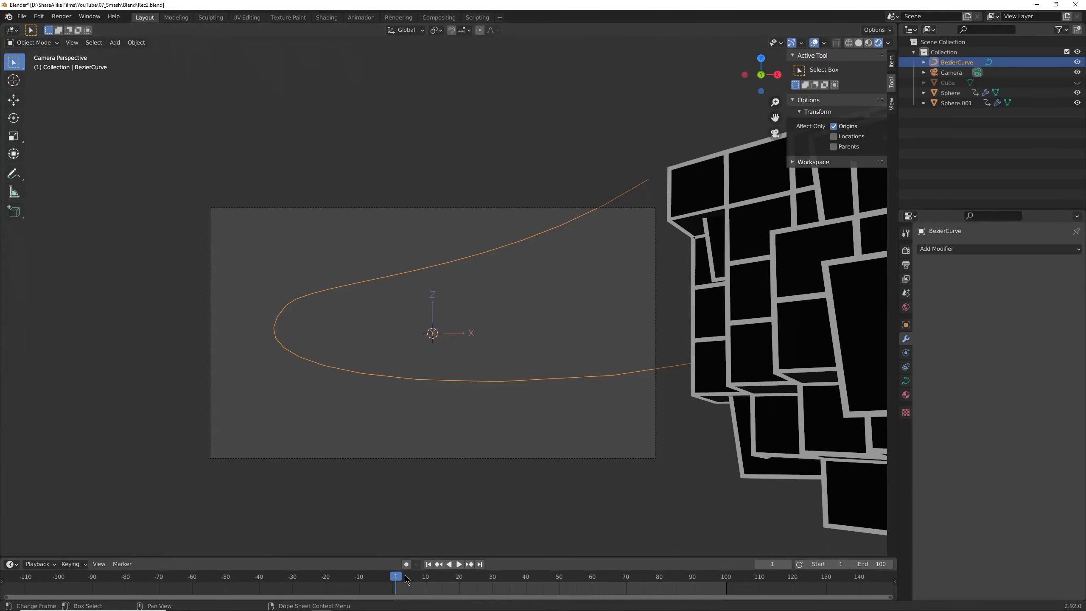
Play and scrub the animation to frame 32 to check the form's motion along the reshaped curve.
key("space")
left_click_drag(438, 581, 482, 577)
key("space")
Select both spheres and show their animation in the Graph Editor of the Animation workspace.
left_click(359, 370)
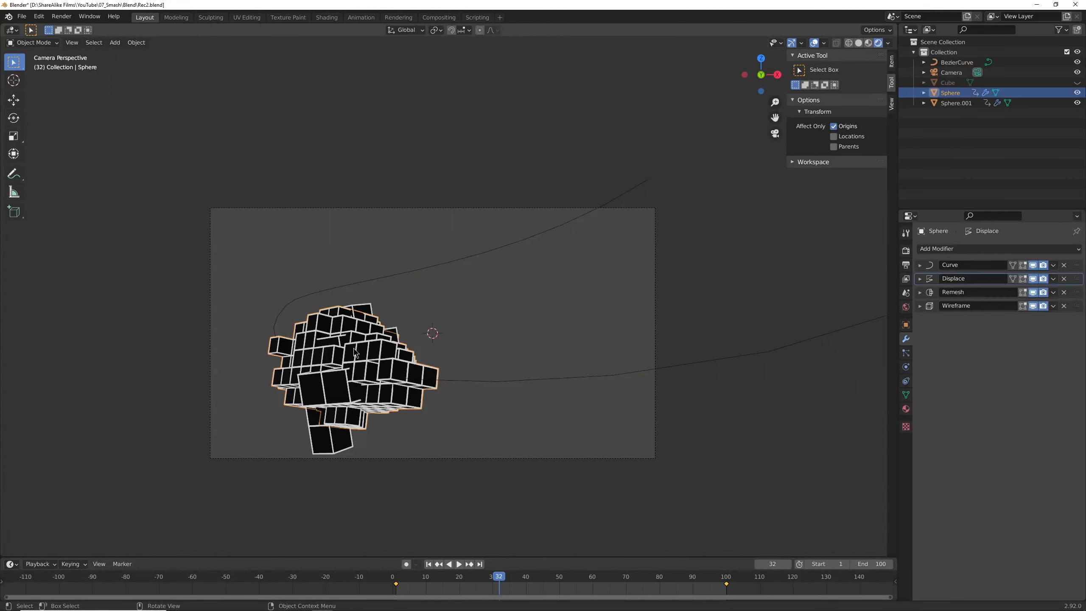
left_click(369, 311, "shift")
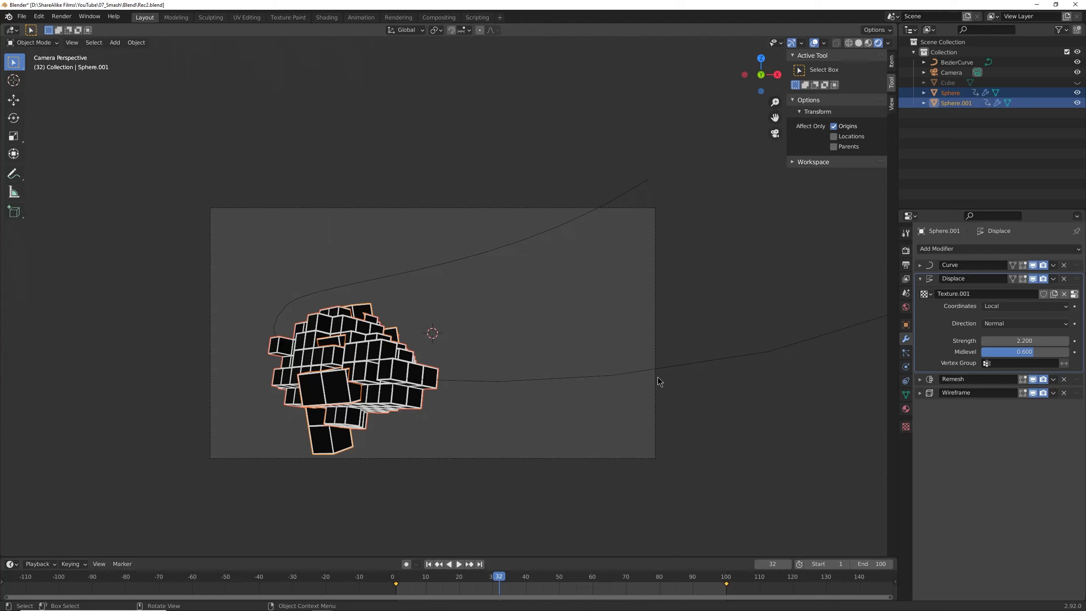
left_click(361, 17)
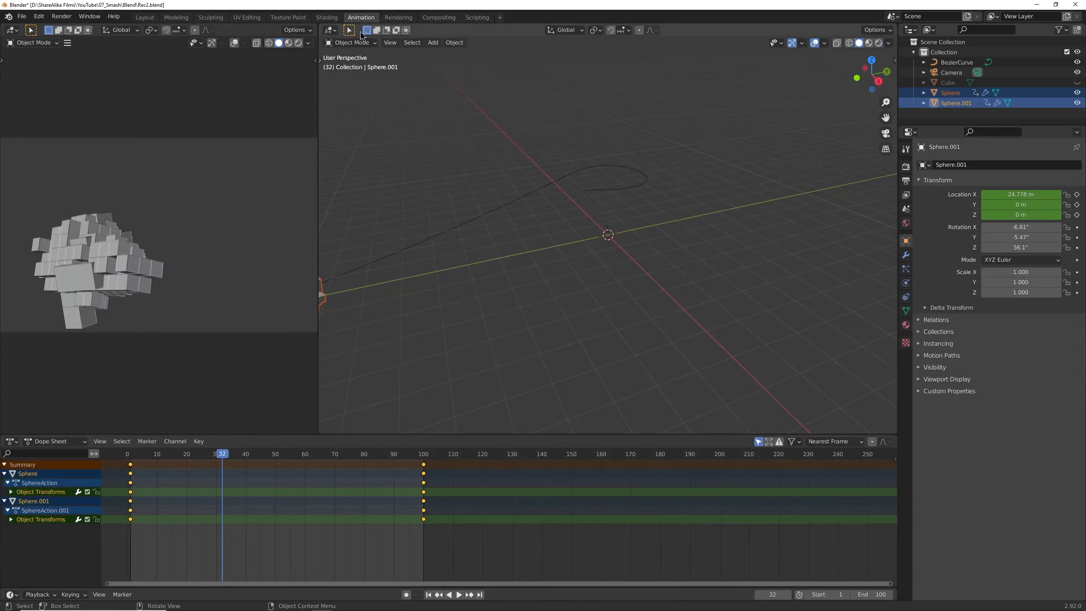
left_click(11, 441)
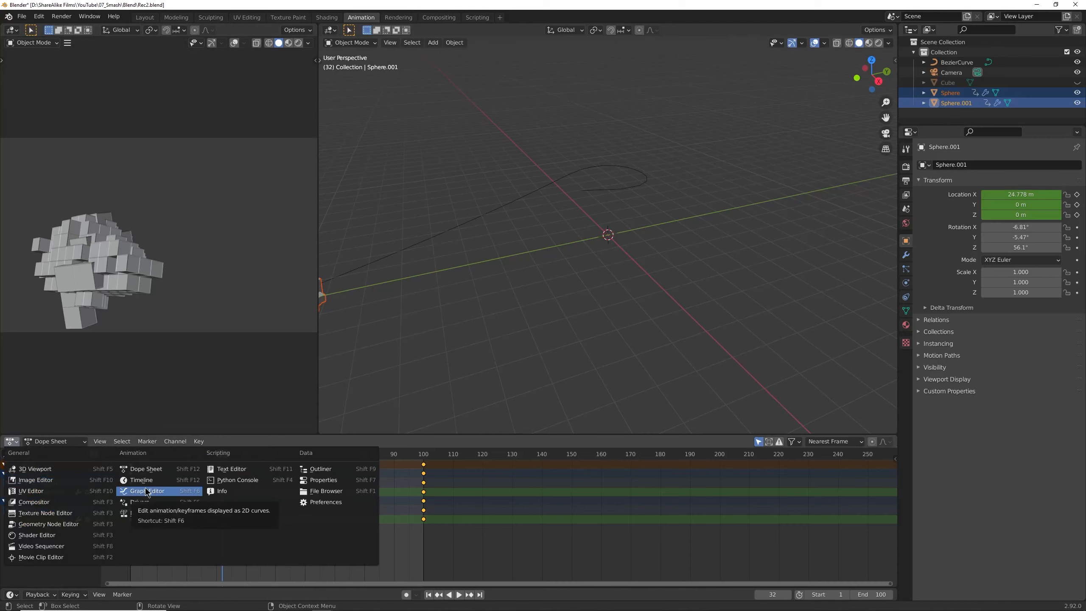
left_click(13, 444)
left_click(12, 442)
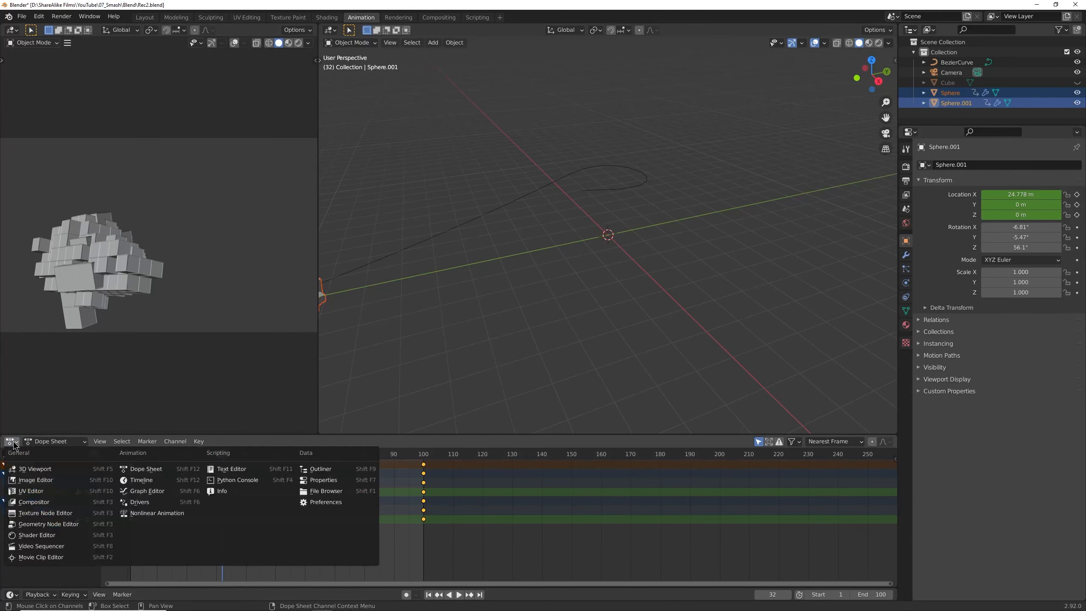
left_click(123, 493)
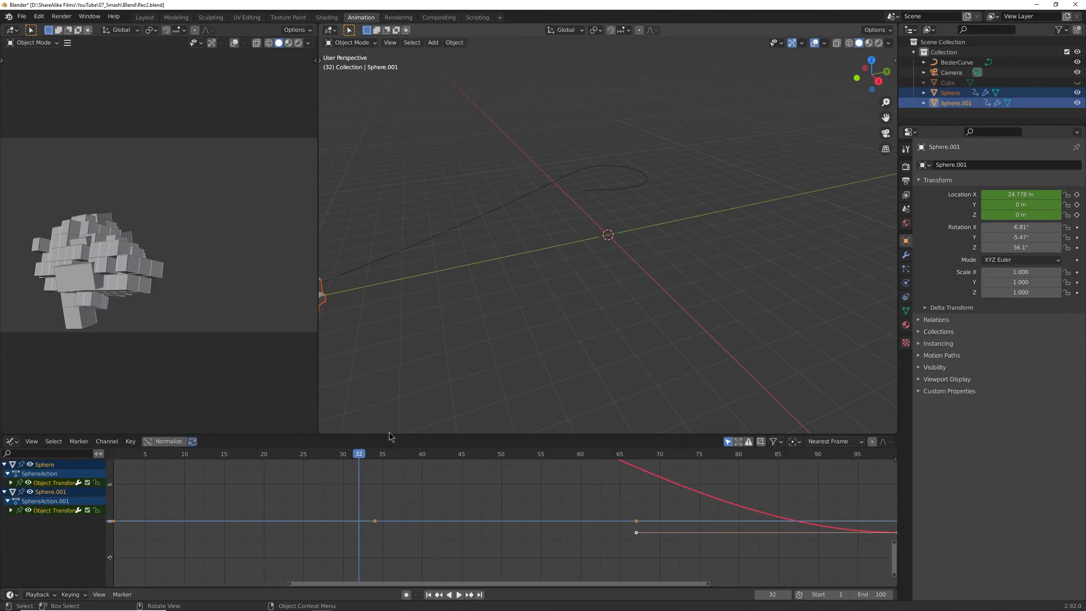
Enlarge the Graph Editor and rotate both spheres' frame 1 keyframe handles by about 57° for a steep start.
left_click_drag(392, 434, 400, 234)
key("Home")
scroll(460, 360, "down", 3)
middle_click_drag(459, 360, 485, 530)
scroll(492, 487, "down", 4)
scroll(492, 488, "down", 1)
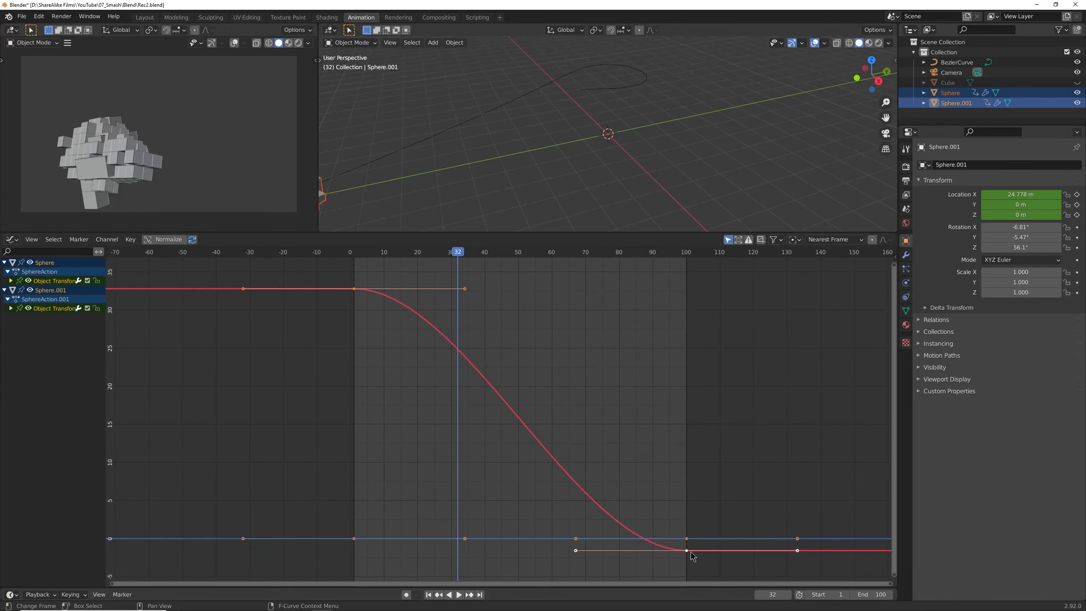
left_click_drag(318, 267, 411, 319)
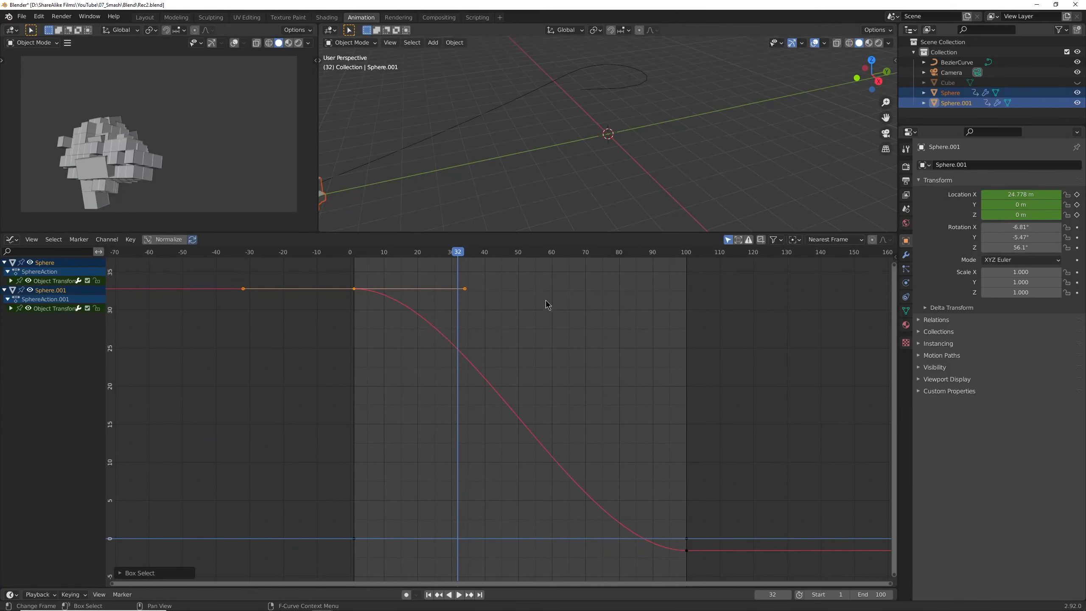
key("r")
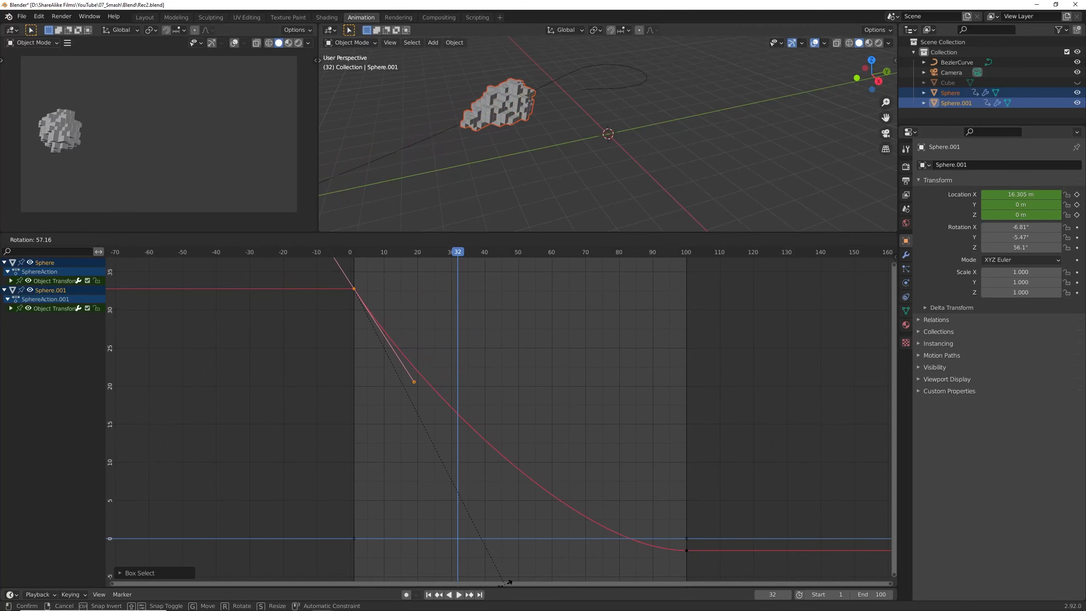
left_click(722, 573)
Rotate both spheres' frame 100 keyframe handles so the X location curves end on a steep slope.
left_click(702, 564)
left_click_drag(702, 564, 676, 546)
key("r")
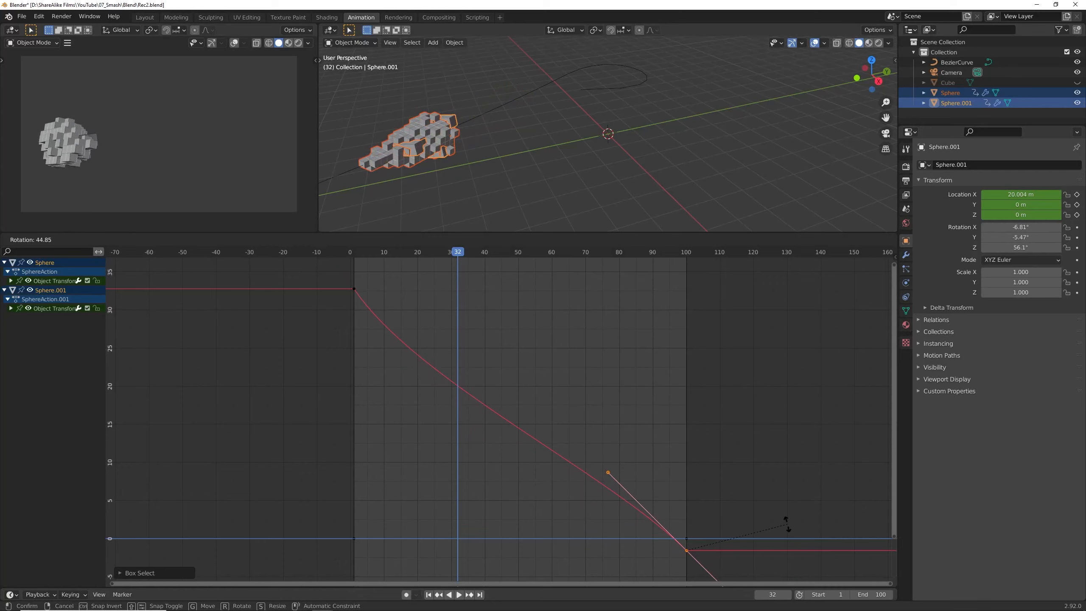
left_click(783, 518)
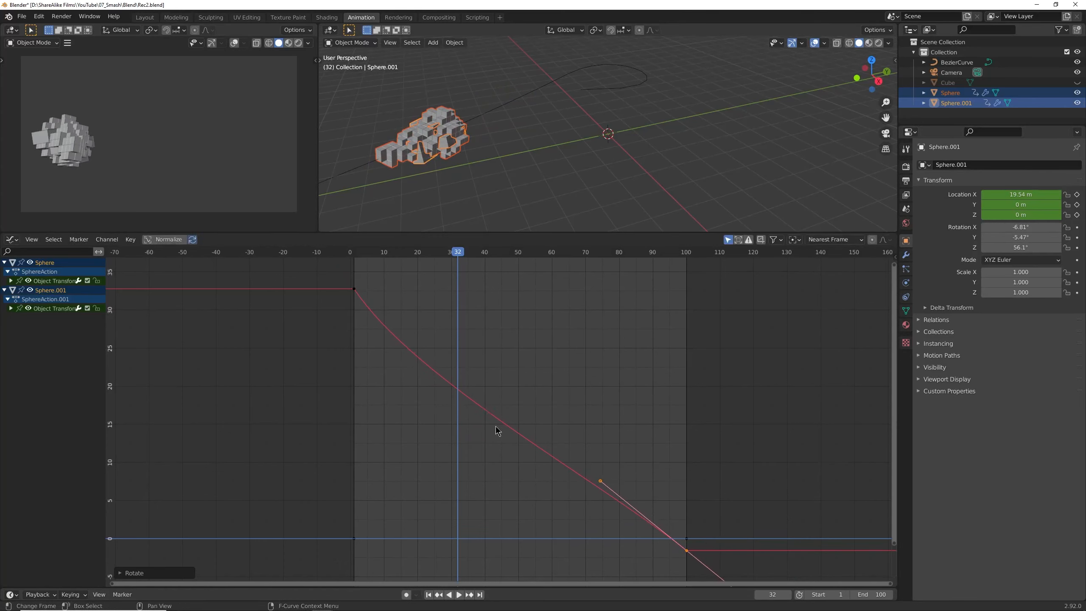
Lengthen the frame 1 keyframe handles of both spheres and rotate them to smooth the start of the curves.
left_click_drag(470, 254, 542, 260)
left_click_drag(340, 287, 412, 327)
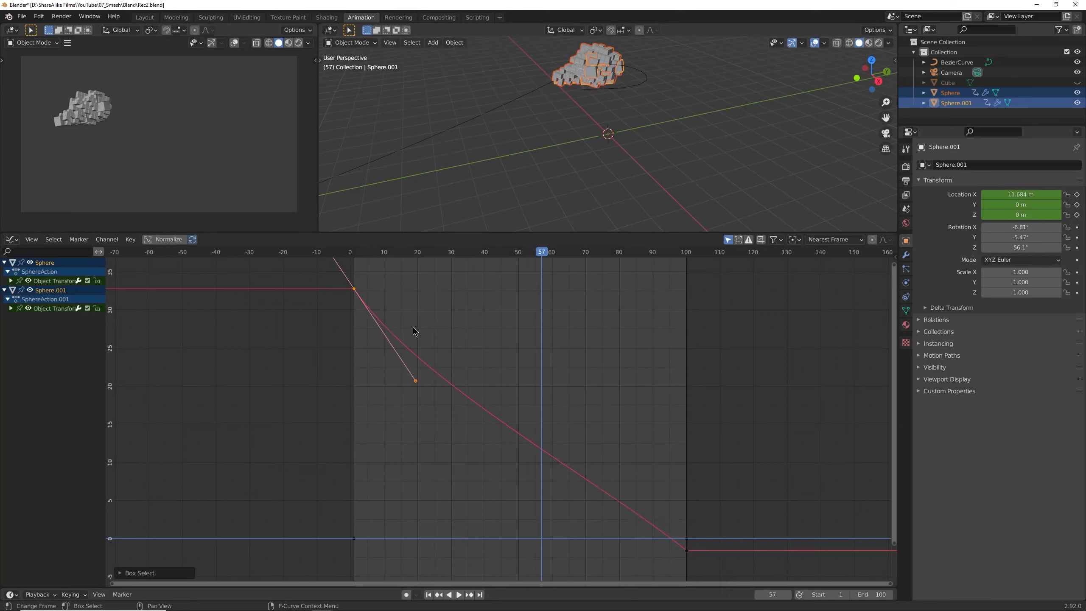
key("s")
left_click(519, 322)
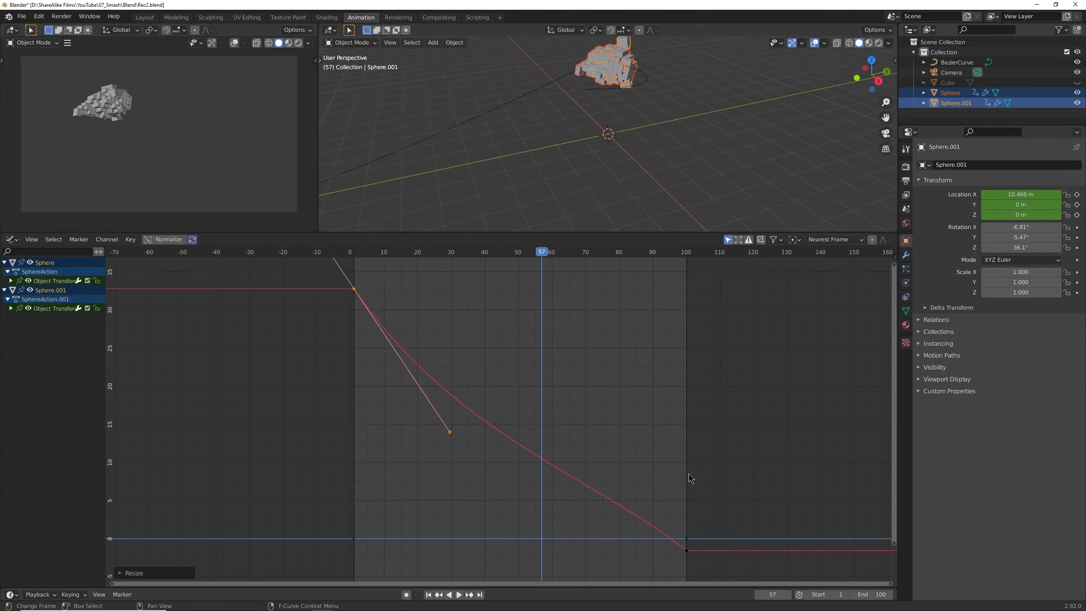
key("r")
left_click(526, 453)
Play the animation twice from the start to check the new speed along the curve.
left_click_drag(543, 251, 358, 266)
key("space")
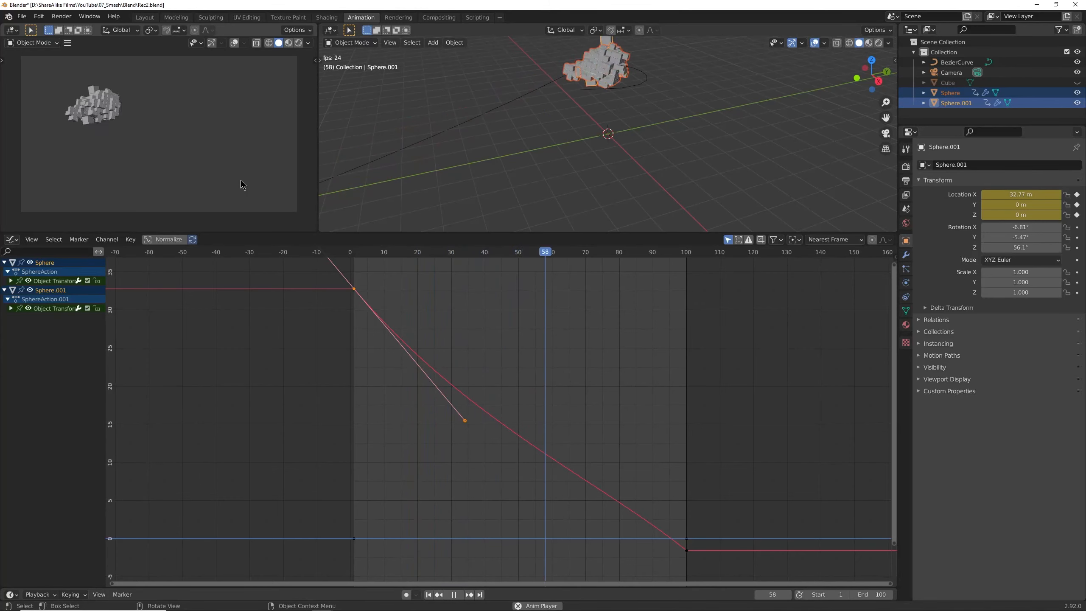
key("space")
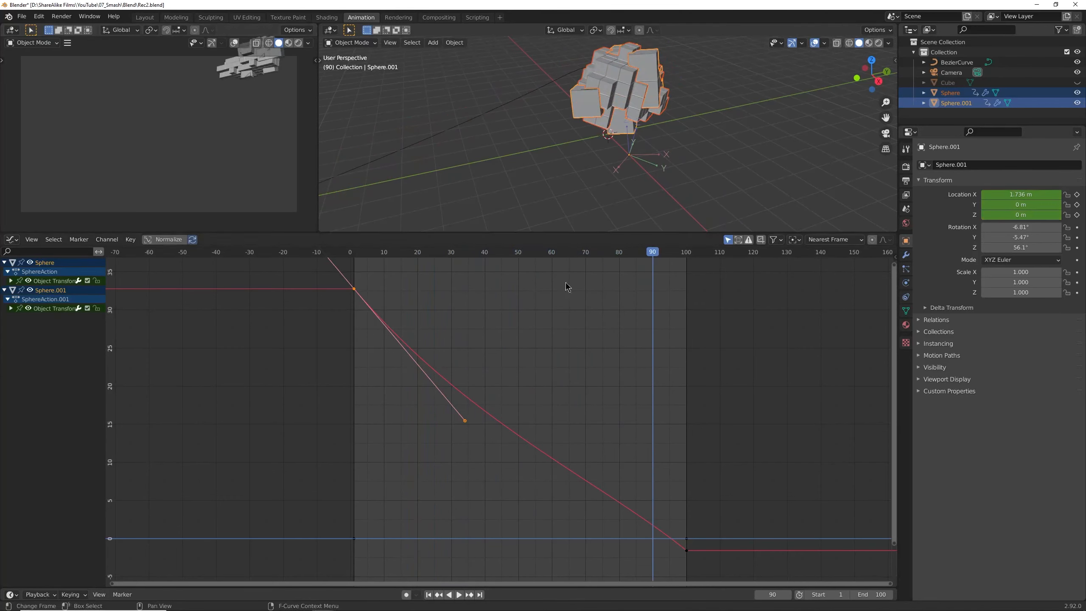
left_click_drag(656, 253, 357, 274)
key("space")
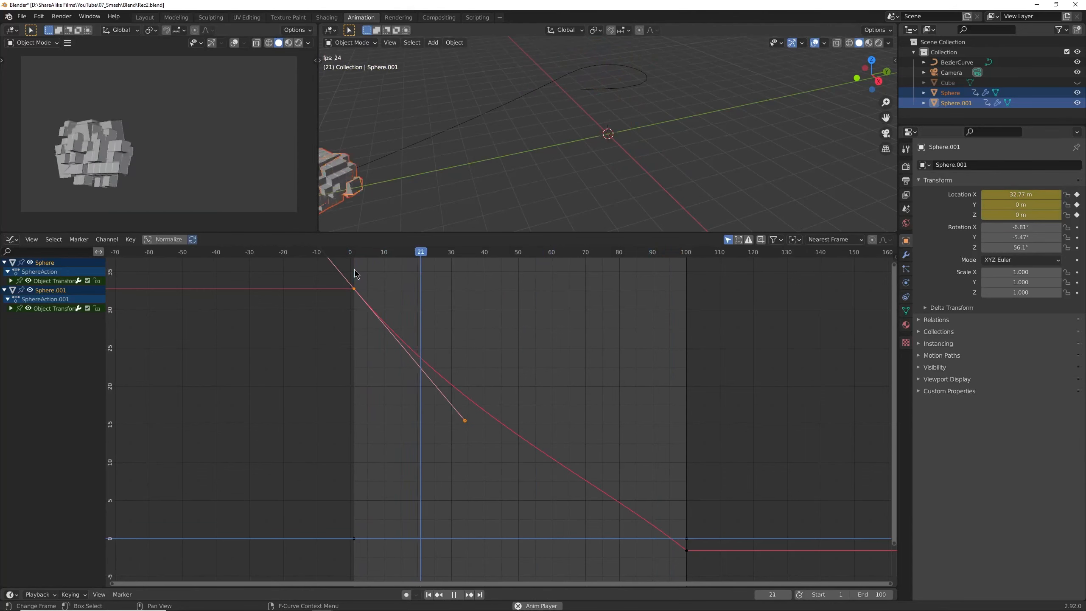
key("space")
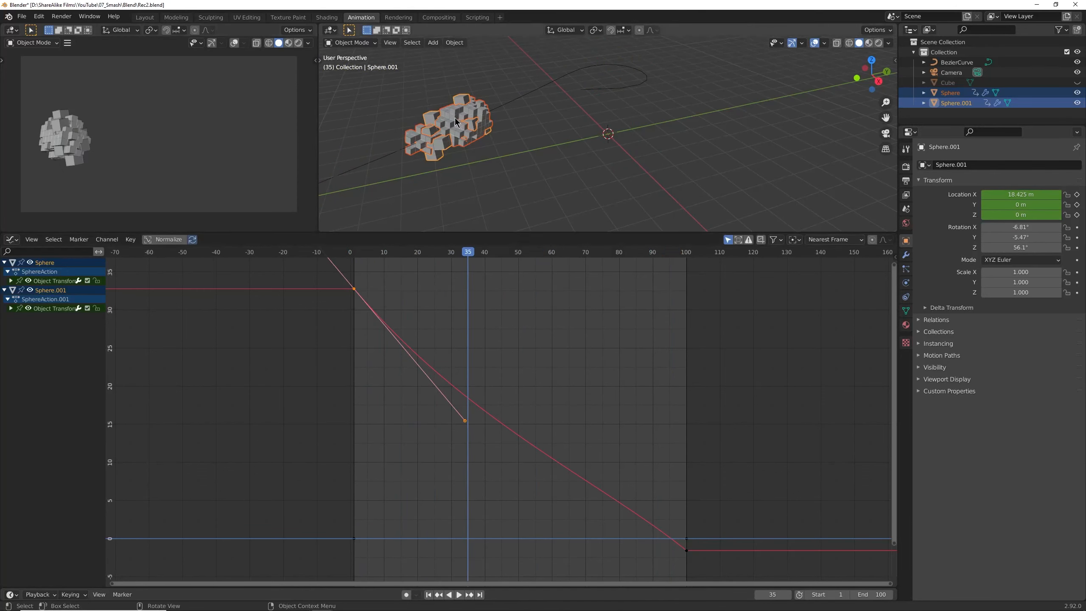
Set the duplicate sphere's Displace strength to 1 and scrub the animation back towards its start.
left_click(435, 116)
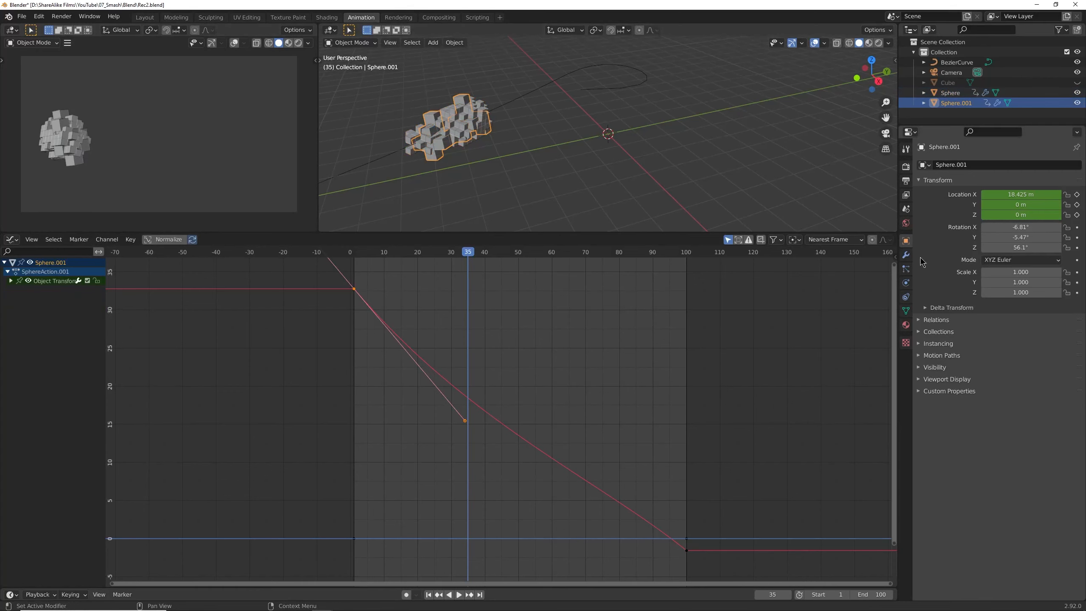
left_click(907, 255)
left_click(1014, 259)
type("1")
key("Return")
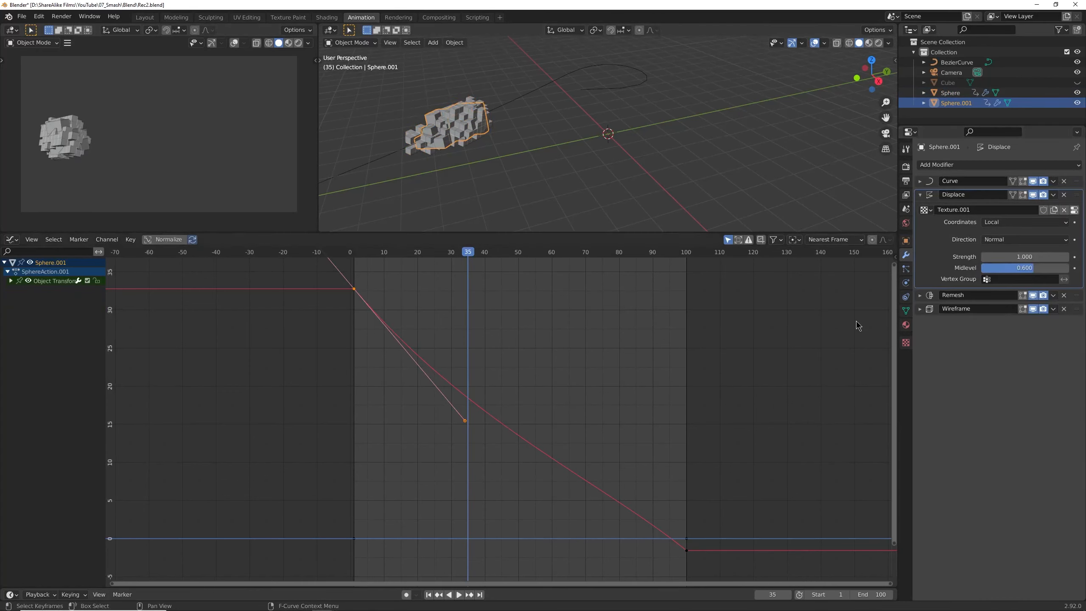
left_click_drag(493, 252, 383, 263)
left_click_drag(384, 263, 371, 263)
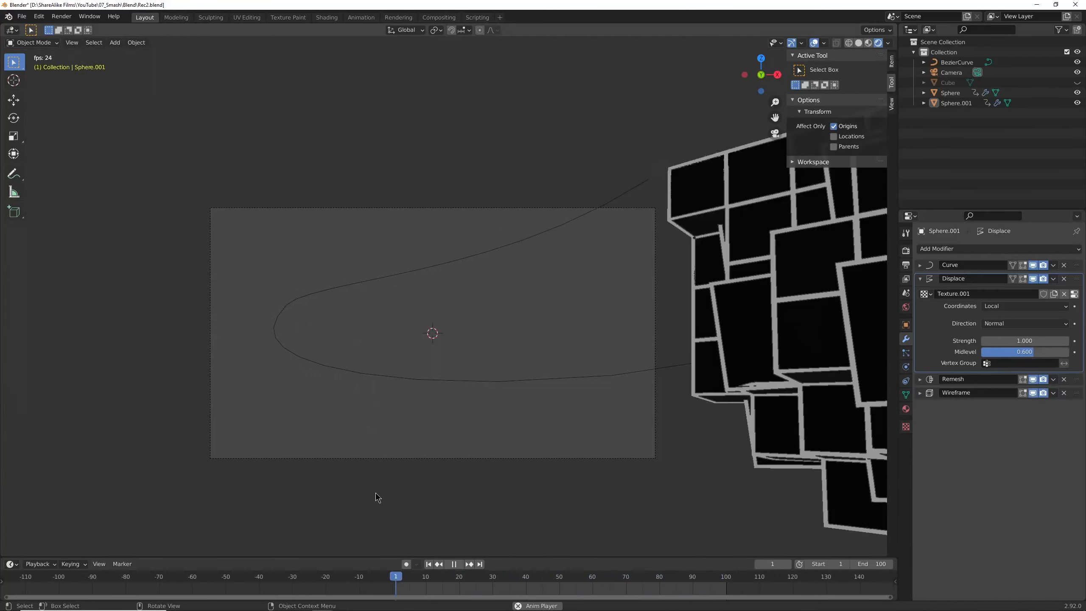
Stop the playback and scale the cube's mesh down uniformly to about a third of its size in Edit Mode.
key("space")
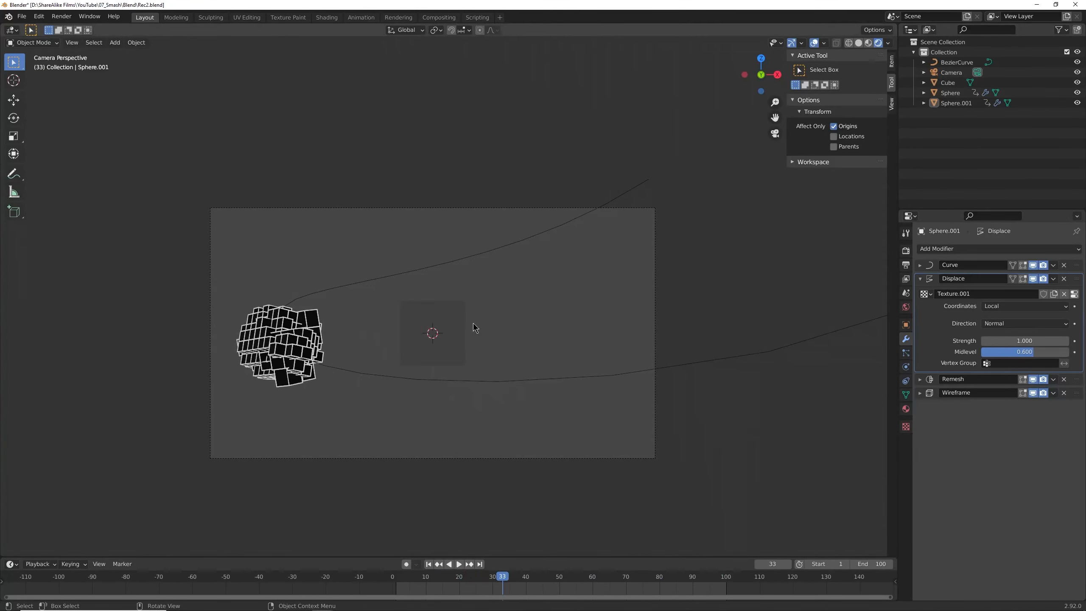
left_click(434, 321)
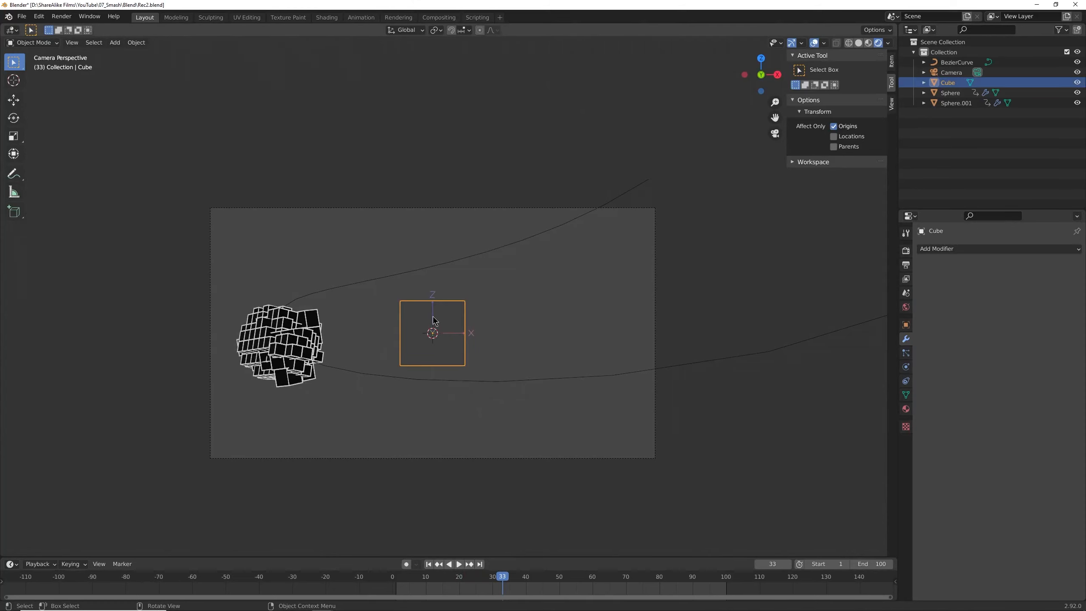
key("Tab")
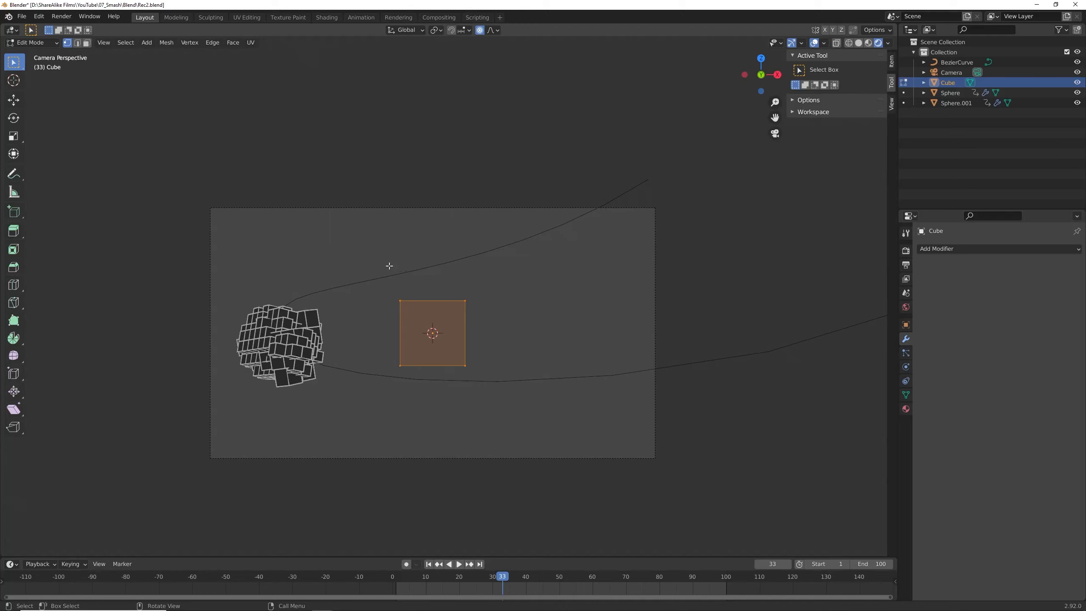
key("s")
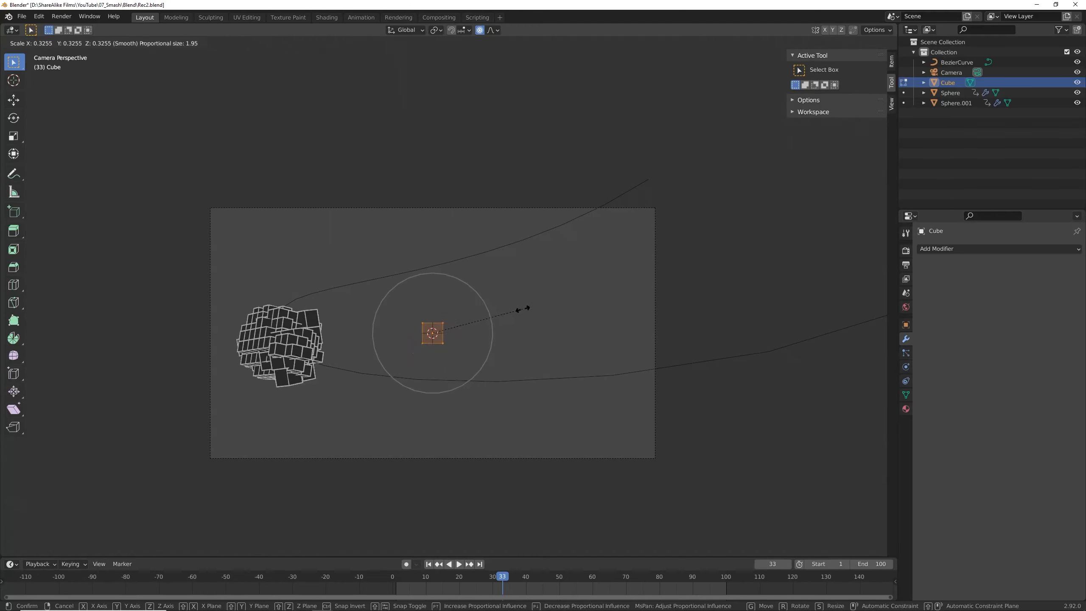
left_click(515, 311)
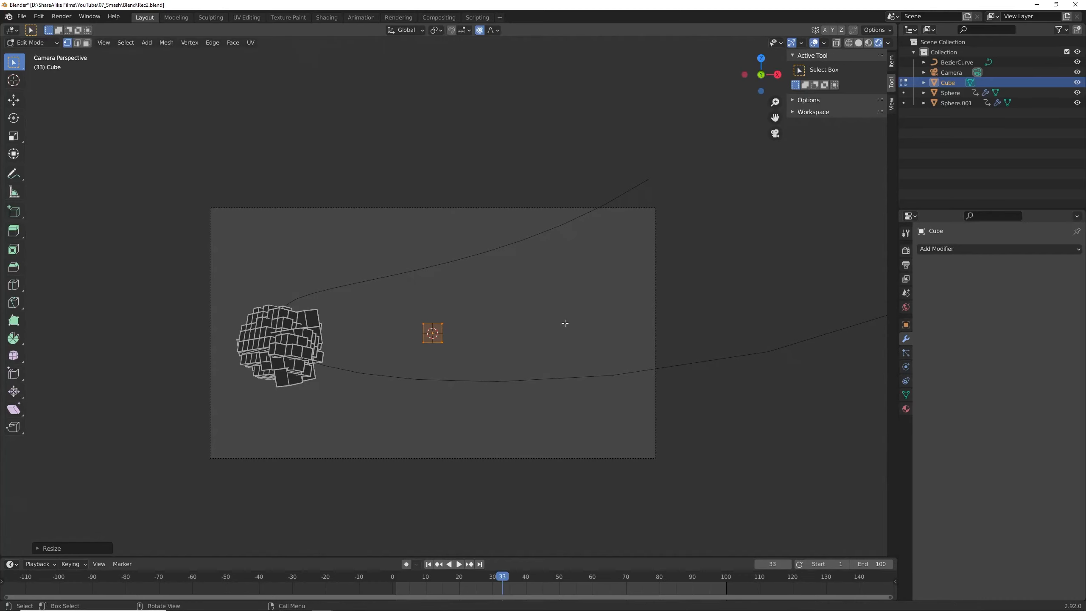
key("s")
key("Escape")
key("Tab")
Link the duplicate sphere's materials and its modifiers to the small cube.
scroll(484, 340, "up", 4)
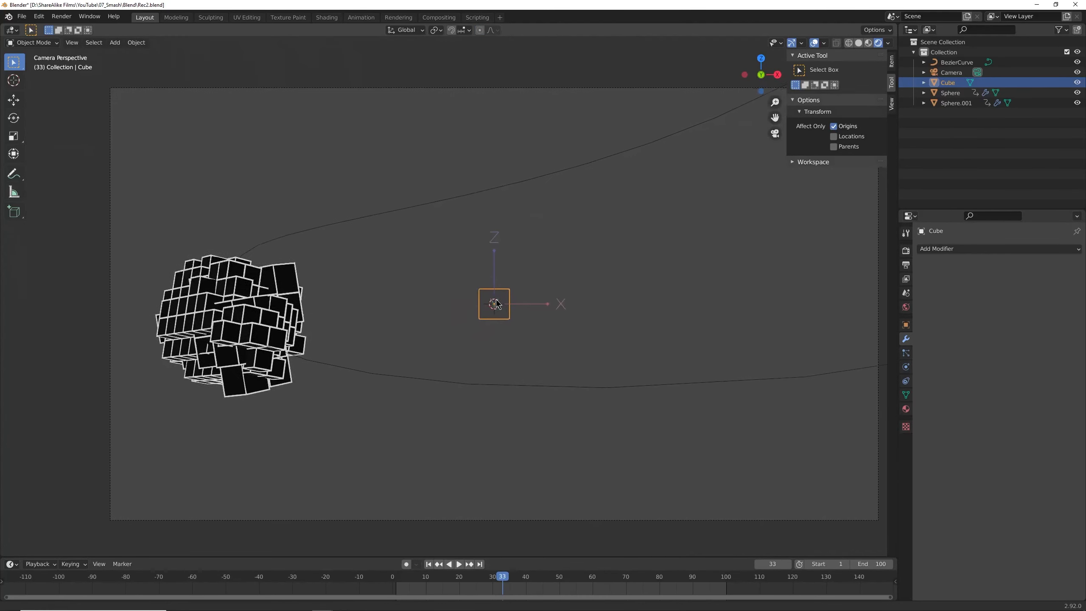
middle_click_drag(496, 303, 507, 300, "shift")
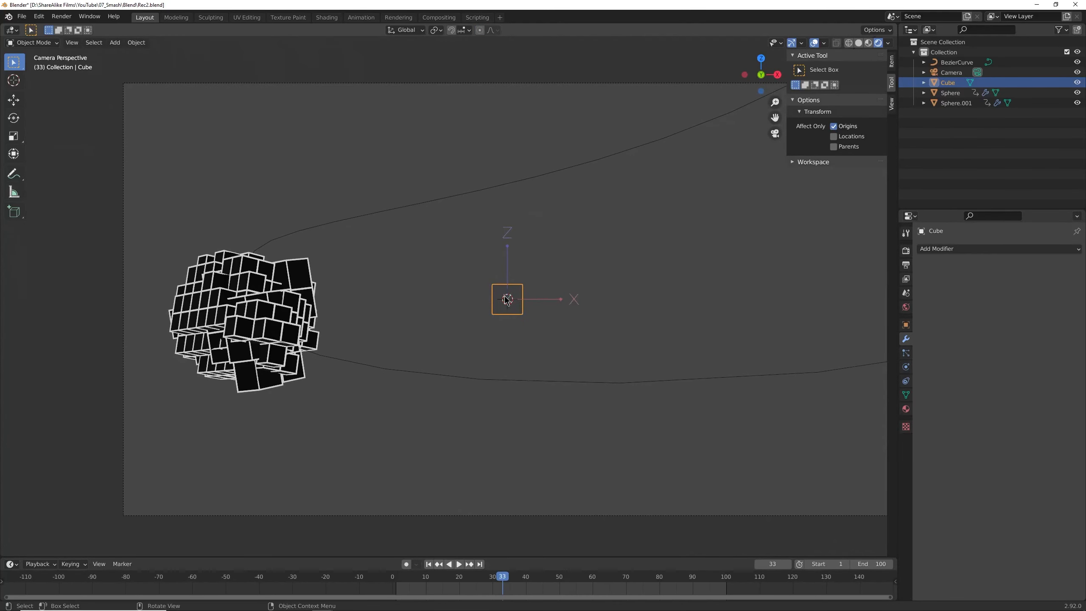
left_click(291, 271, "shift")
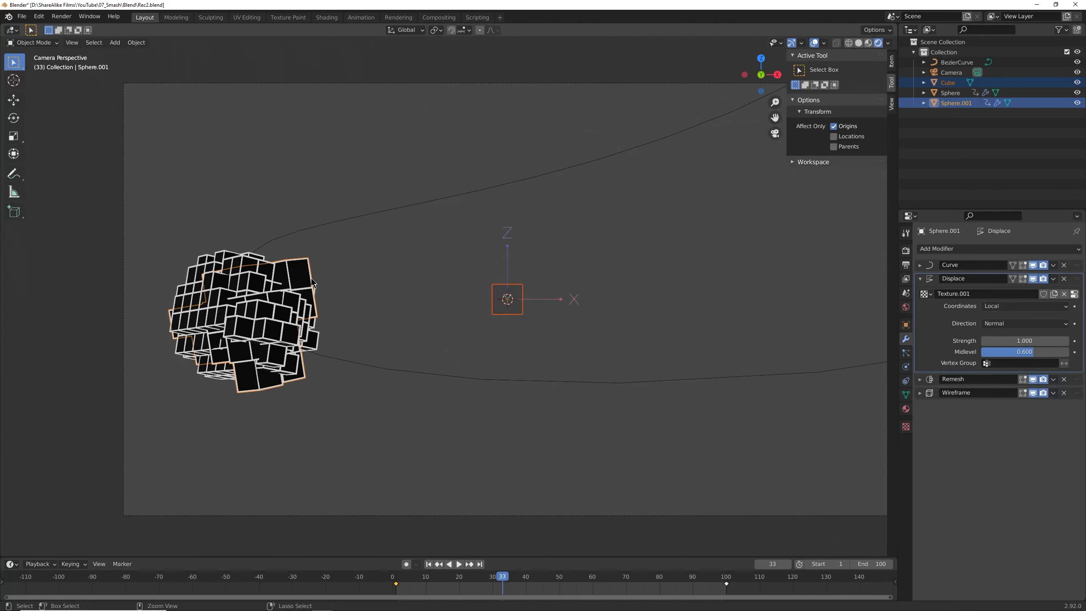
key("ctrl+l")
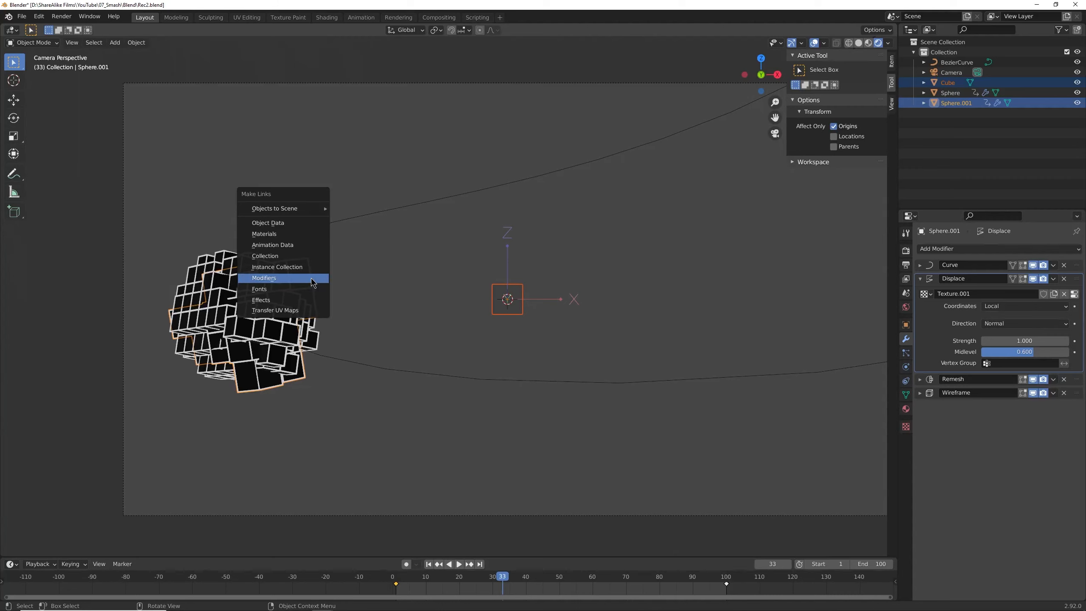
left_click(313, 278)
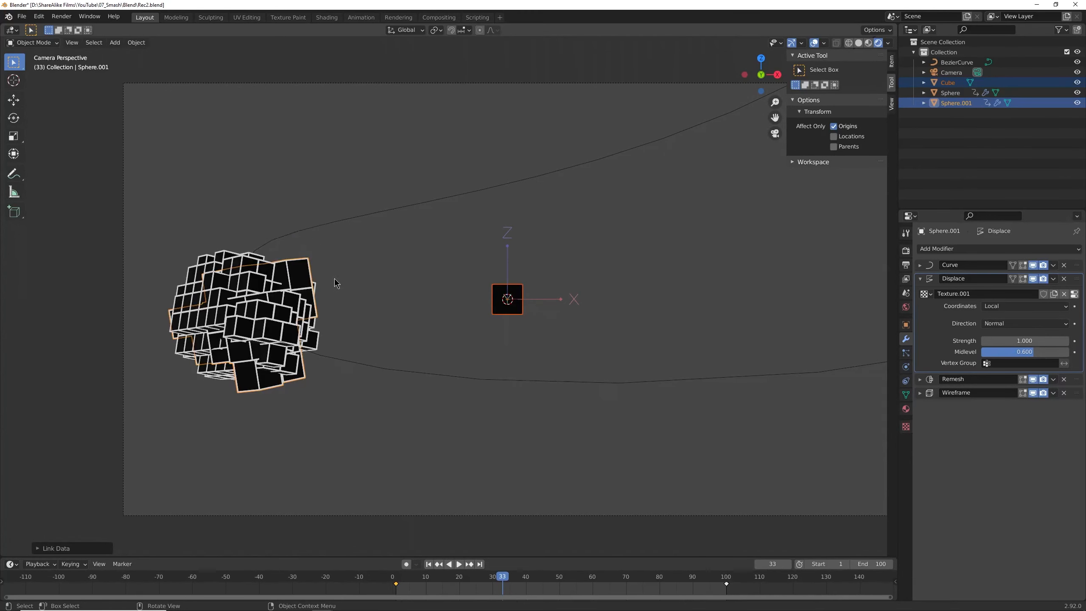
key("ctrl+l")
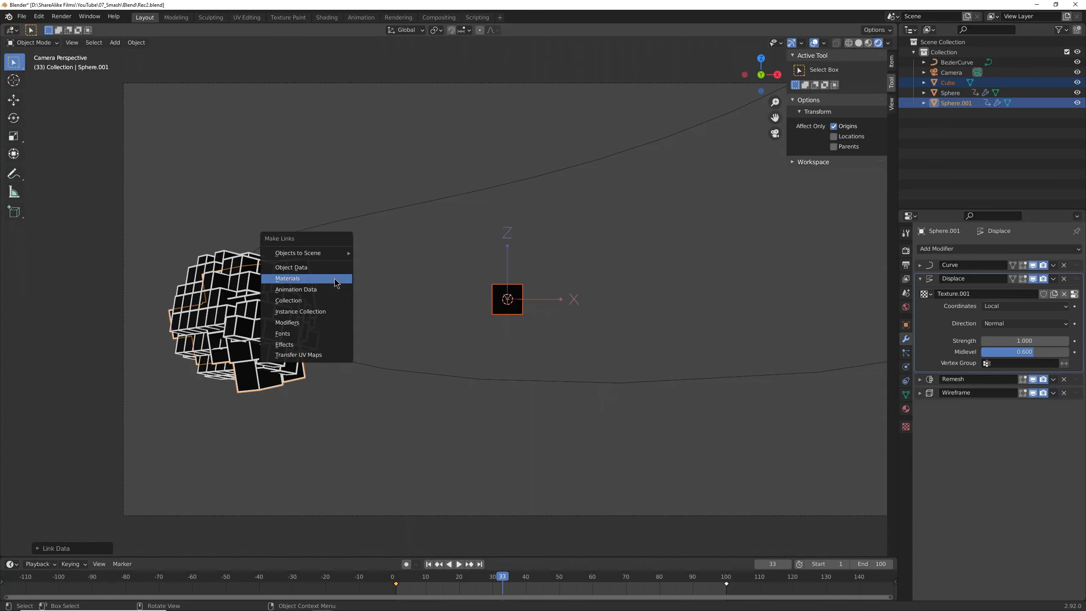
left_click(318, 322)
Remove the Curve, Displace and Remesh modifiers from the cube, keeping only Wireframe.
scroll(271, 259, "up", 2)
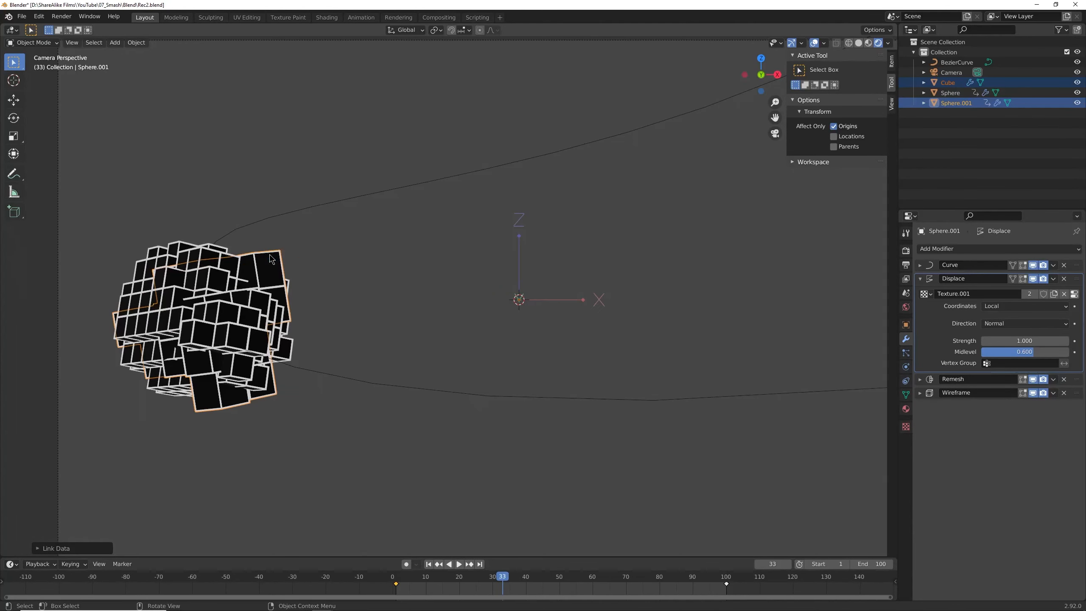
left_click(945, 132)
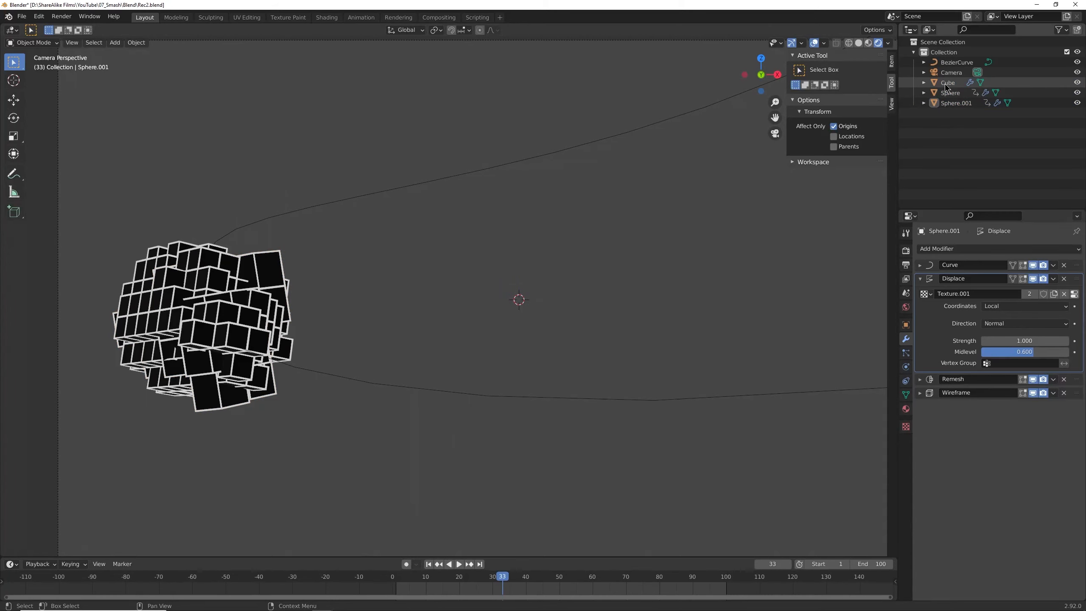
left_click(945, 85)
scroll(620, 252, "down", 2)
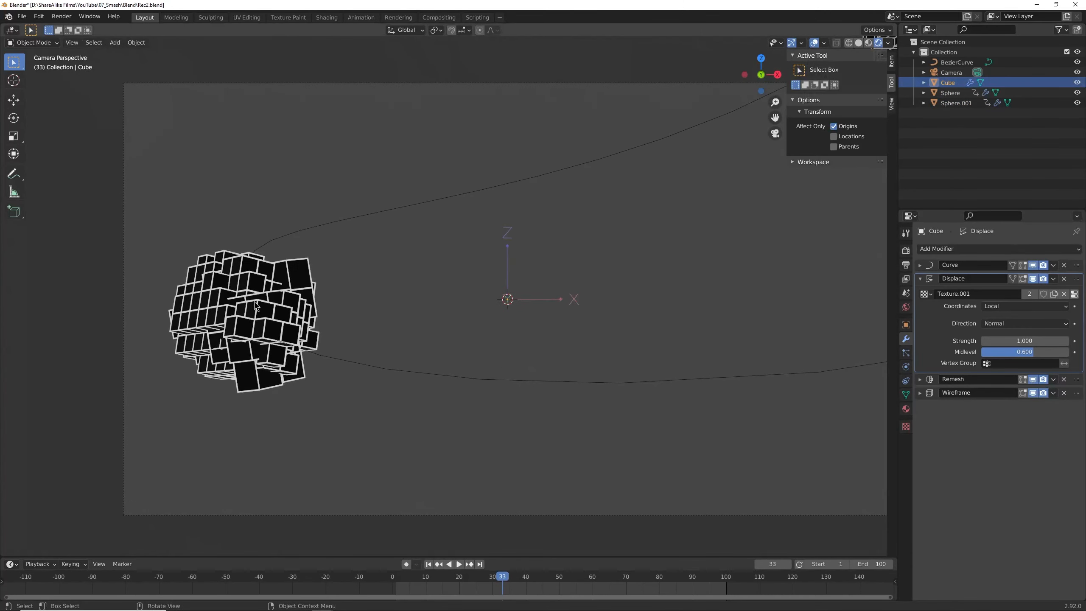
left_click(1064, 265)
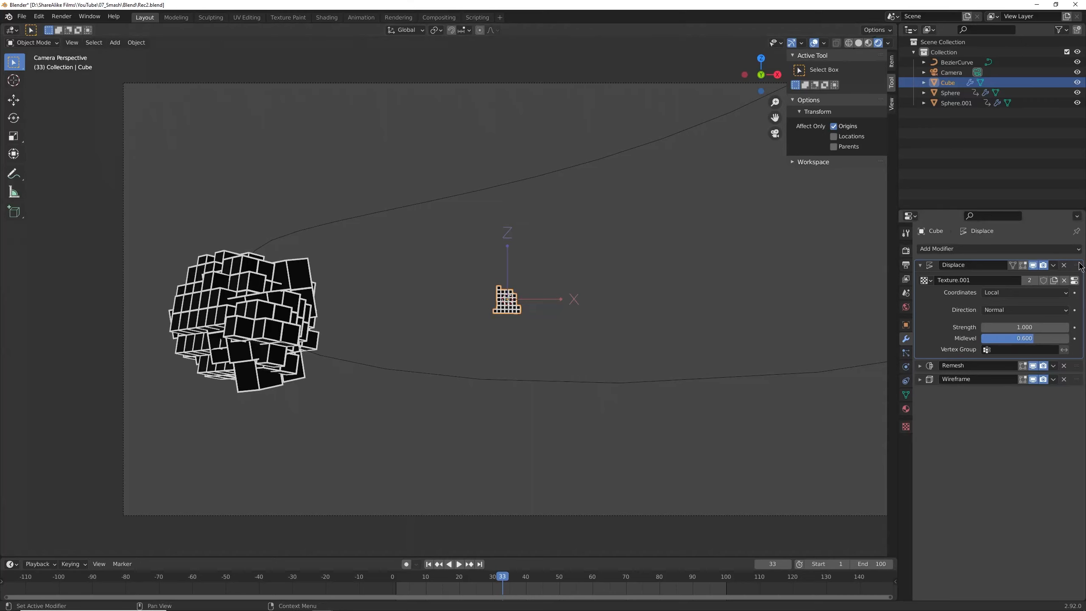
left_click(1064, 266)
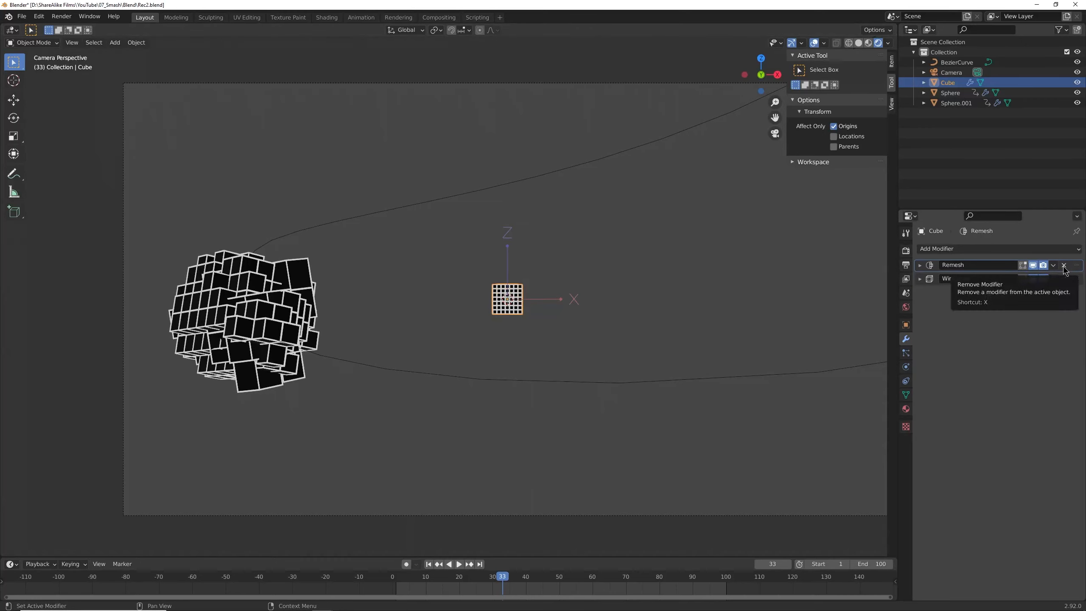
left_click(1064, 265)
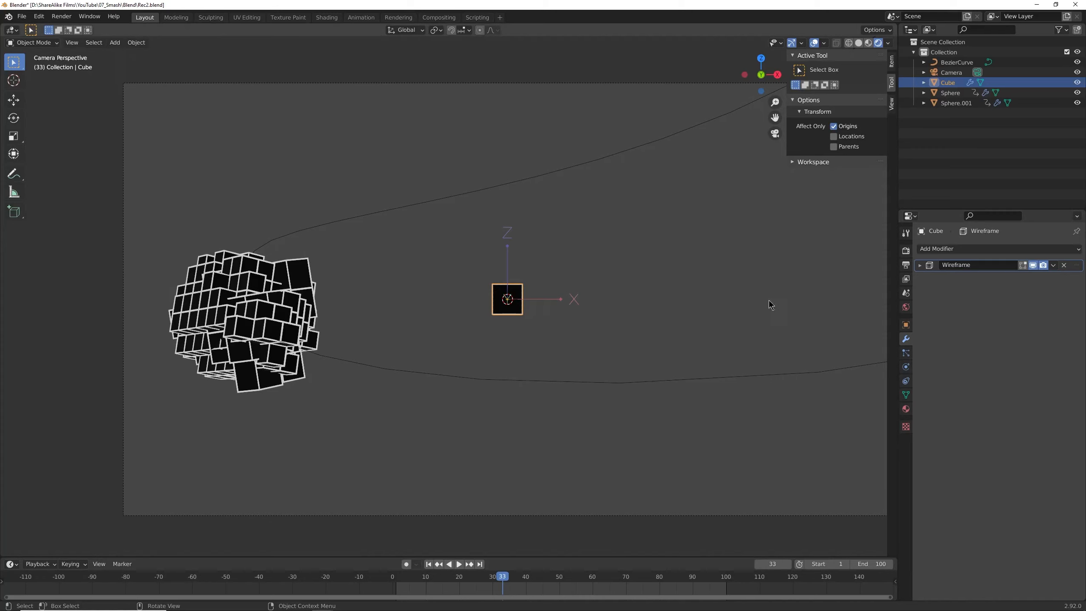
Set the thickness of the cube's Wireframe modifier to 0.111 m.
scroll(647, 296, "up", 5)
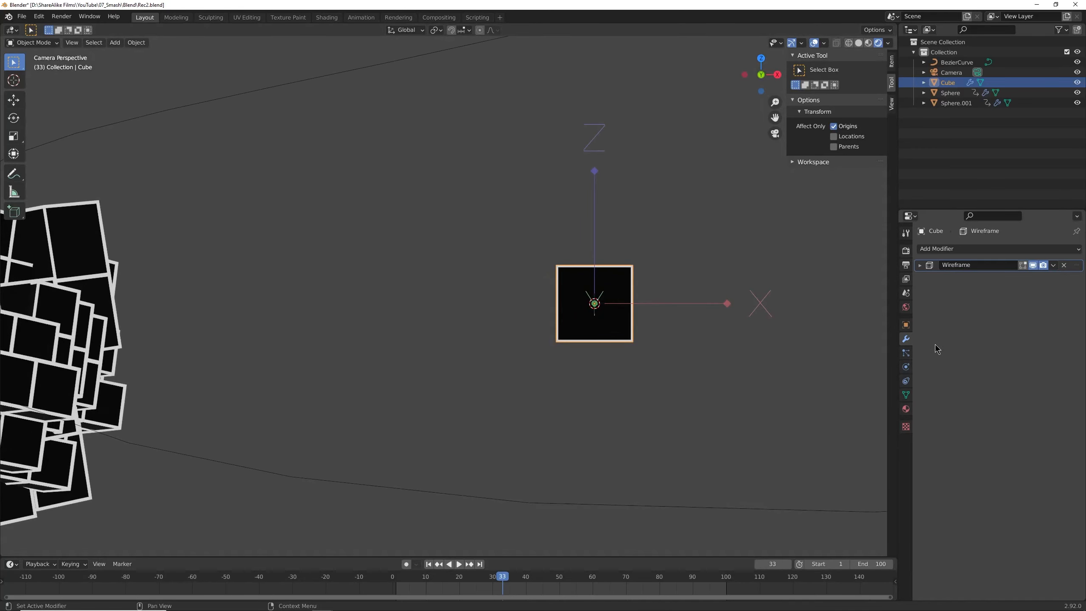
left_click(920, 265)
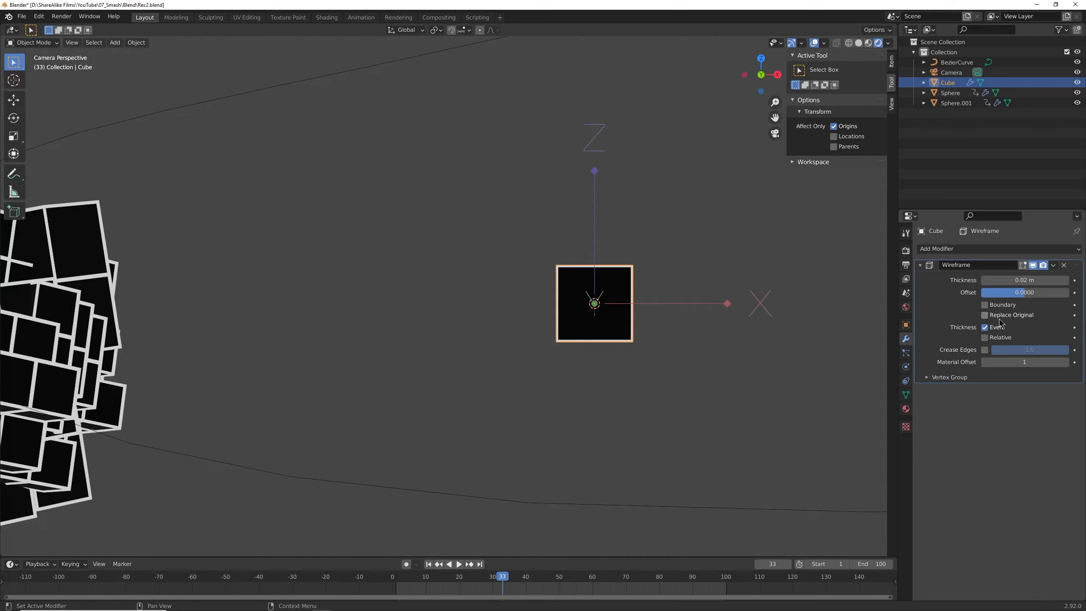
left_click_drag(1024, 279, 1057, 279)
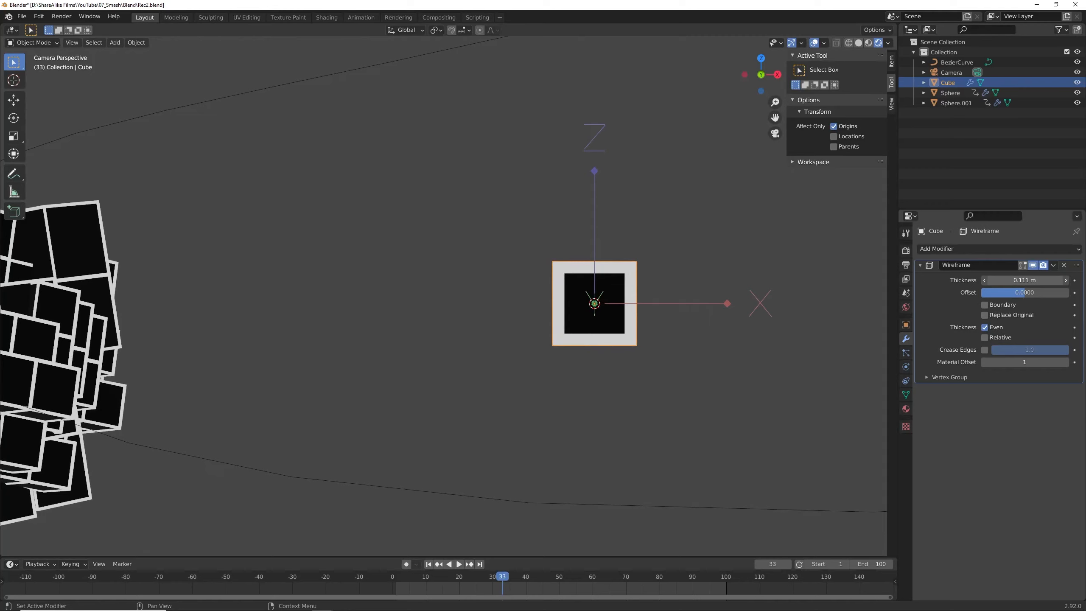
scroll(541, 344, "down", 3)
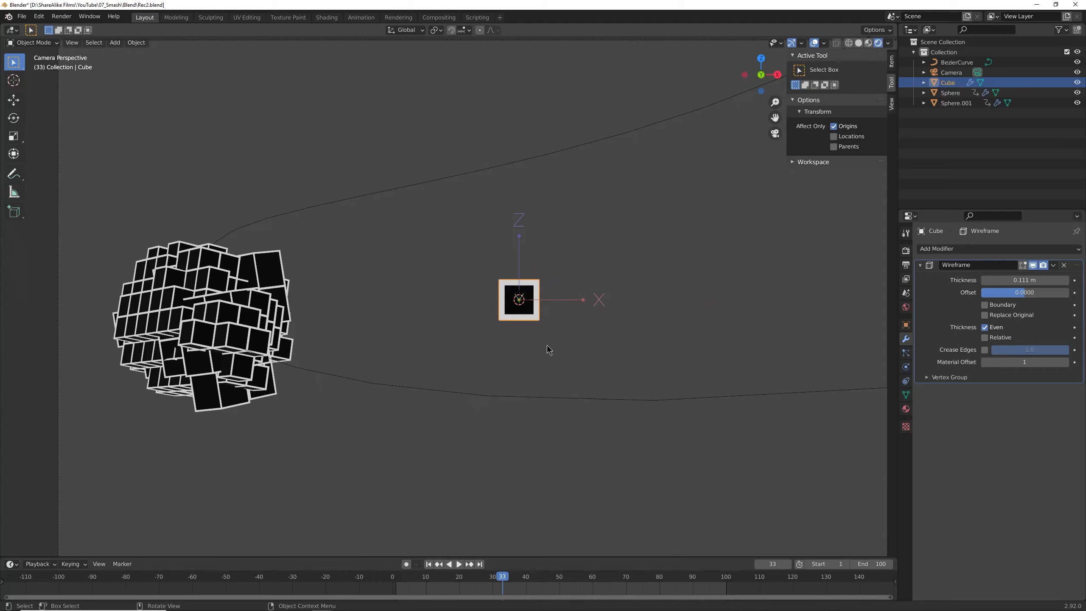
Enable Replace Original in the duplicate sphere's Wireframe modifier, set its thickness to 0.044 m, and reselect the cube.
left_click(258, 273)
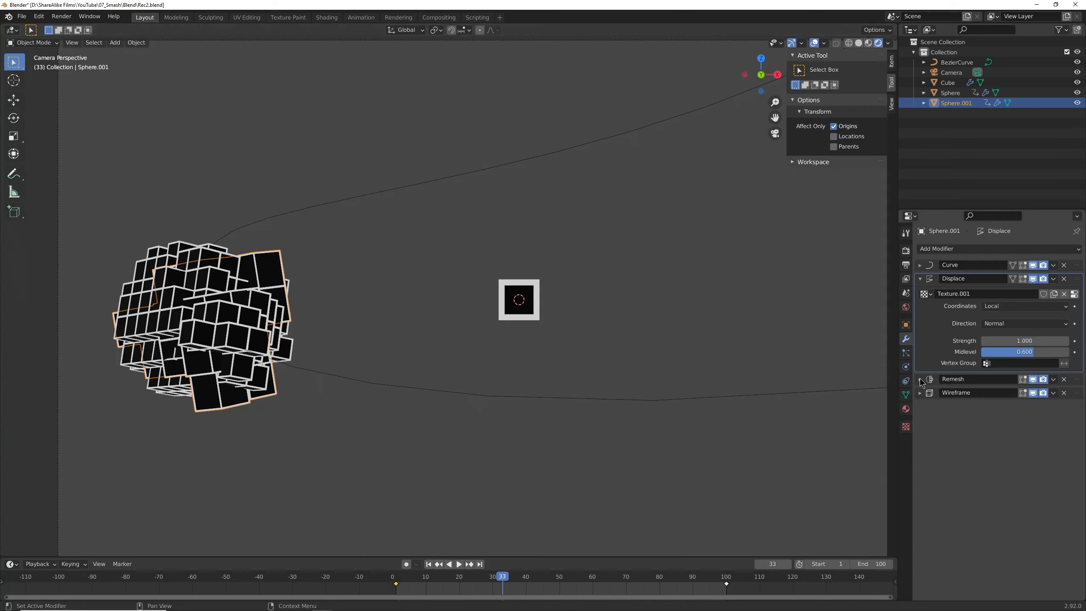
left_click(920, 393)
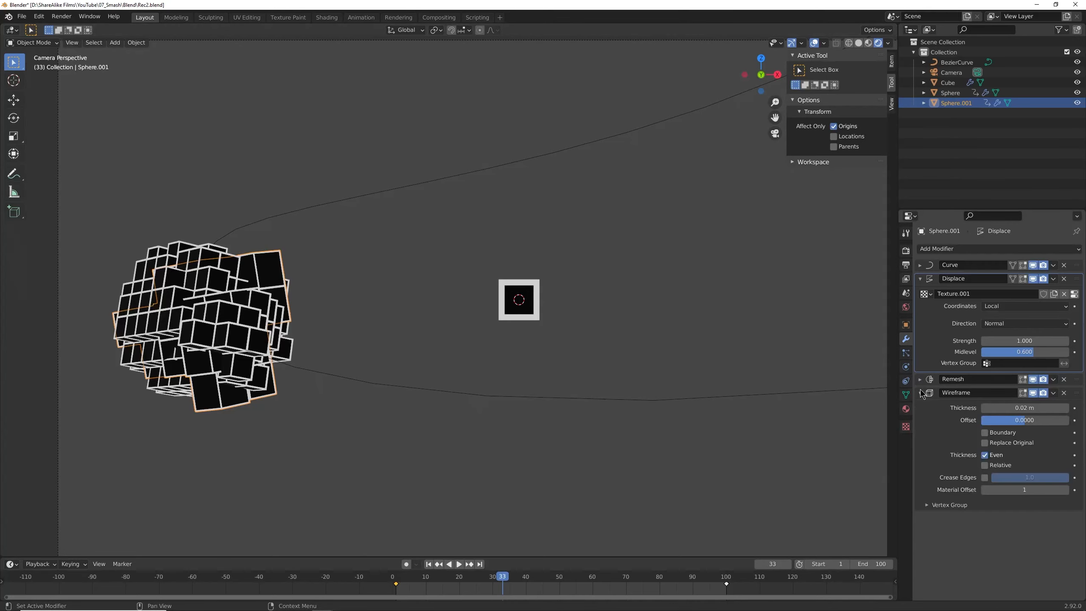
left_click(985, 443)
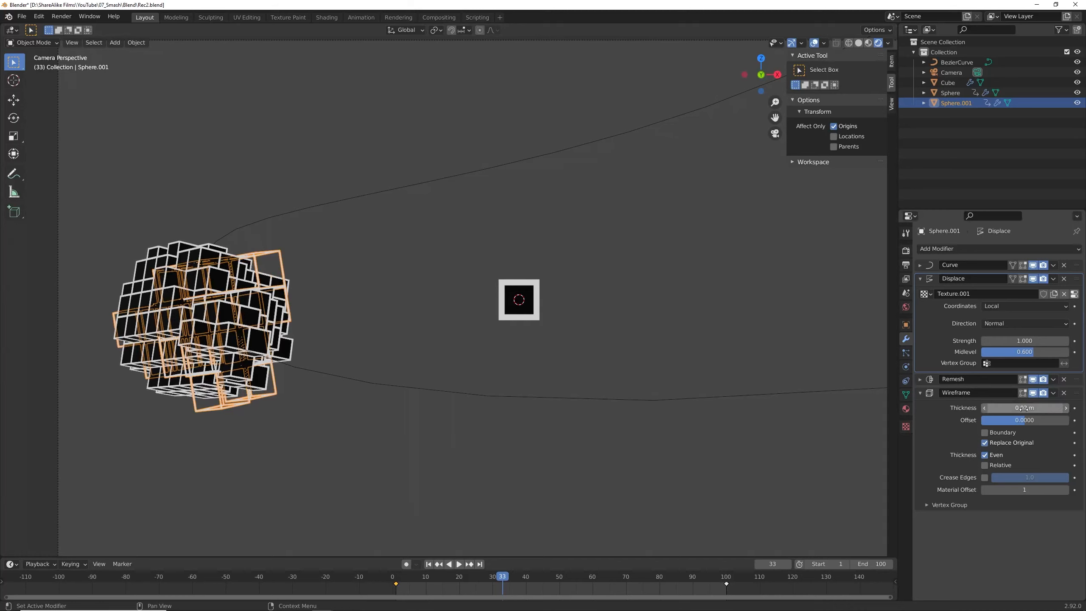
left_click_drag(1024, 408, 1053, 407)
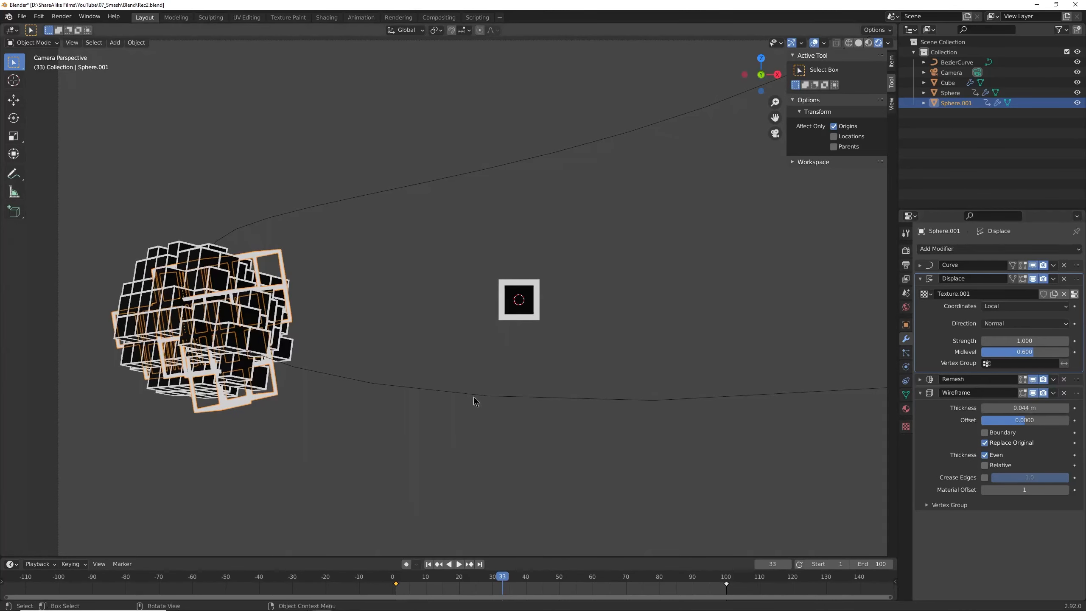
left_click(436, 407)
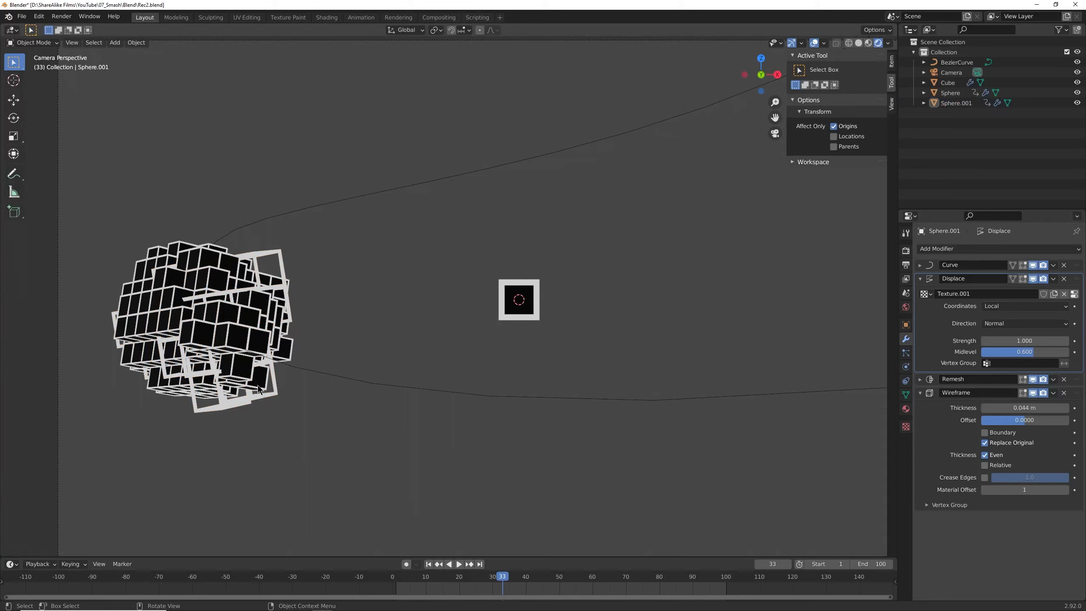
left_click(526, 308)
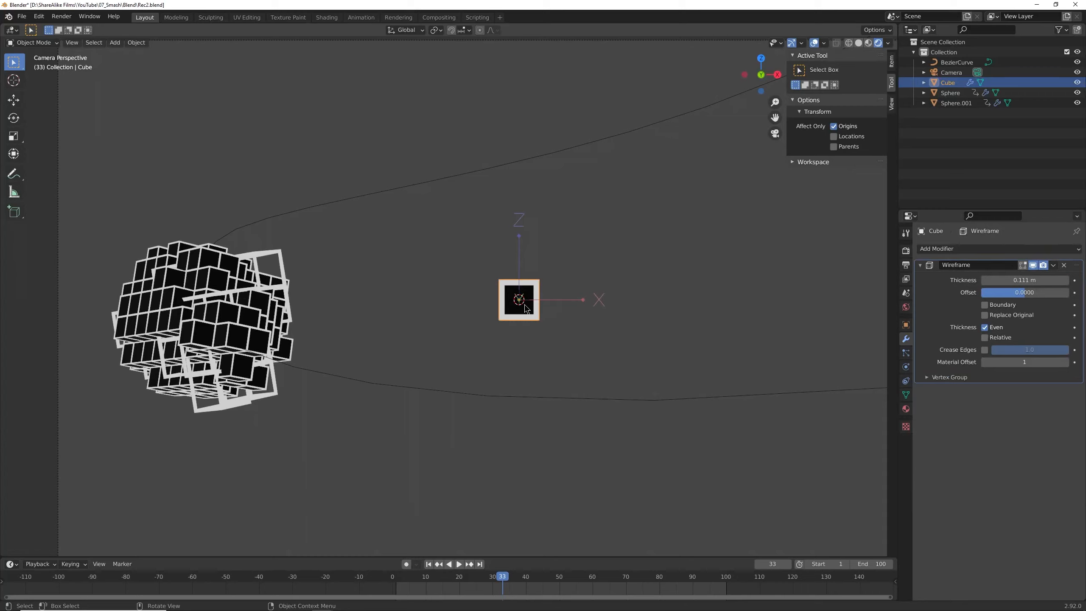
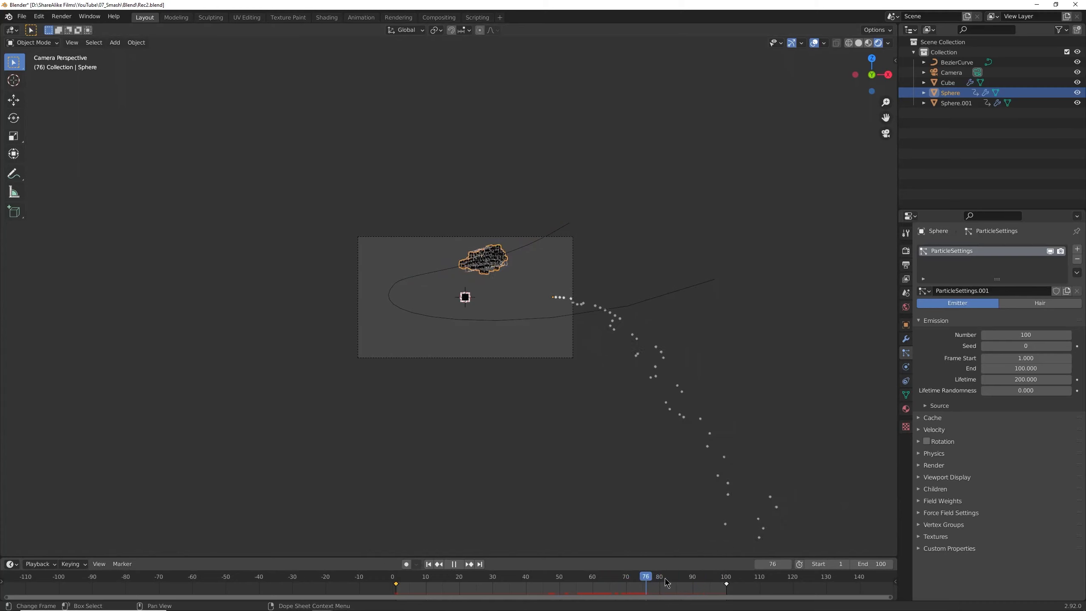
Pause playback, enable Use Modifier Stack for the original sphere's particle emission source and scrub back to frame 73.
key("space")
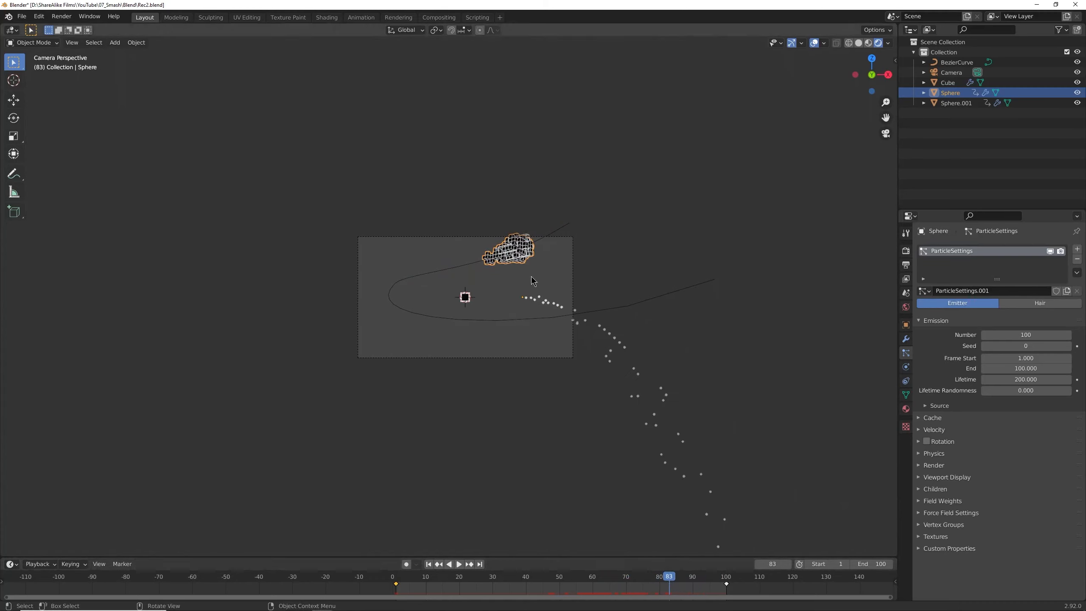
left_click(936, 406)
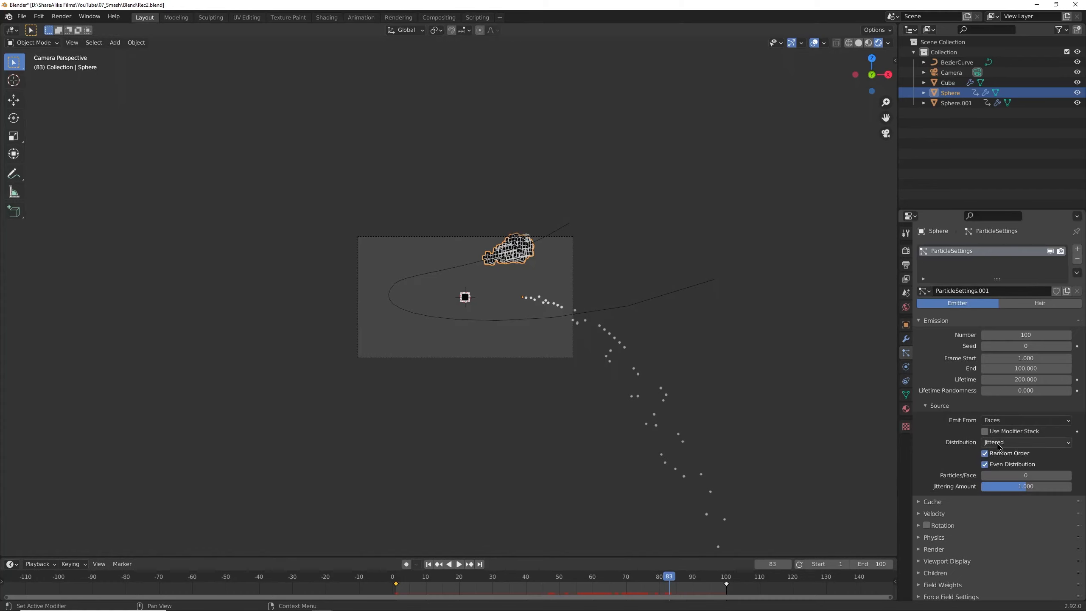
left_click(984, 431)
left_click_drag(667, 578, 635, 577)
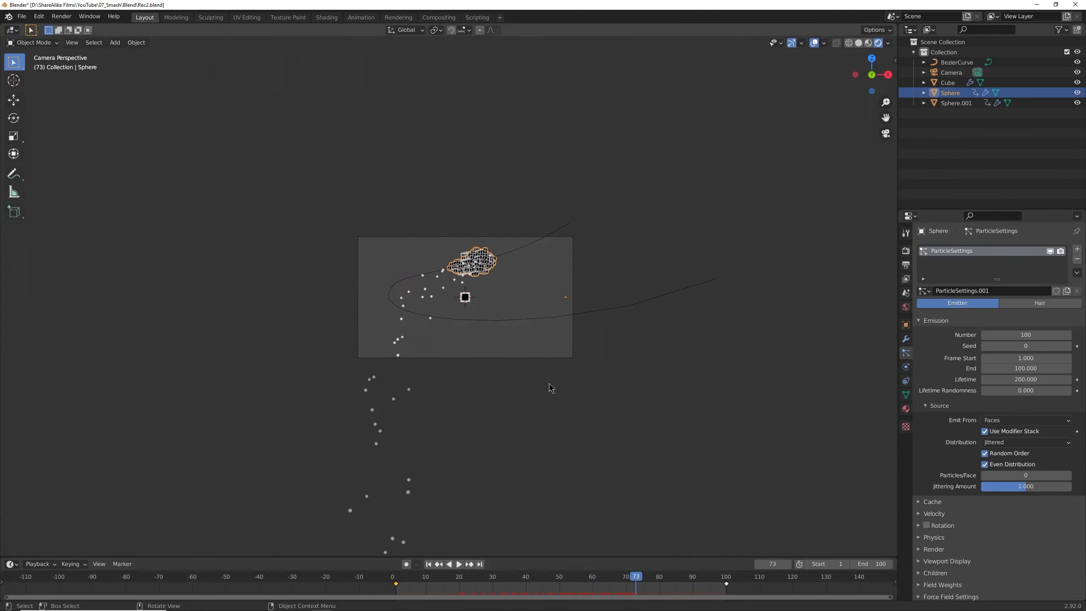
scroll(520, 298, "up", 7)
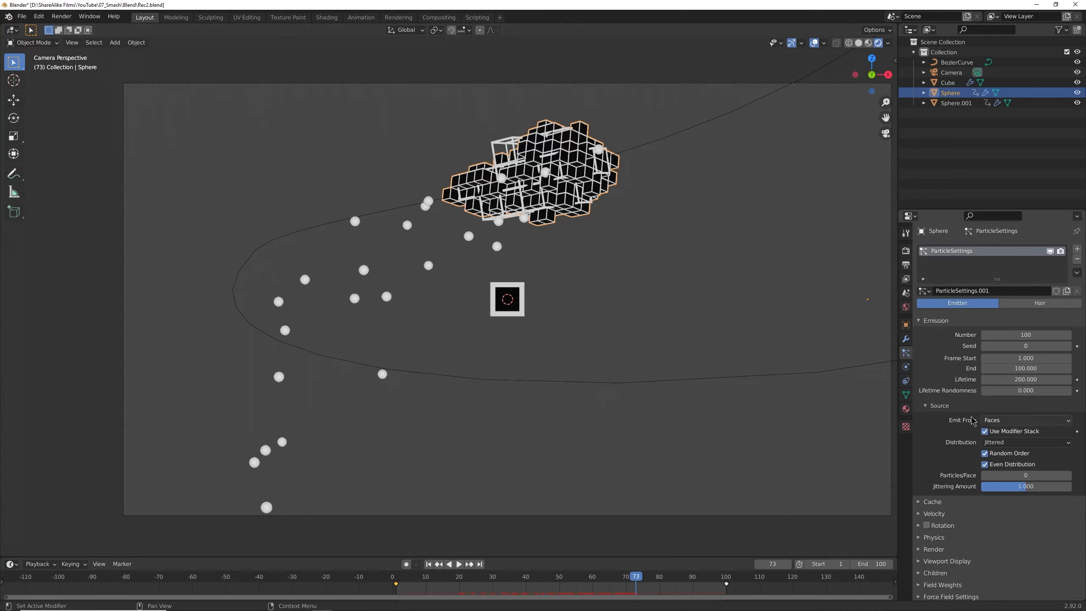
Render the original sphere's particles as objects, using the small cube as the instance object.
left_click(946, 407)
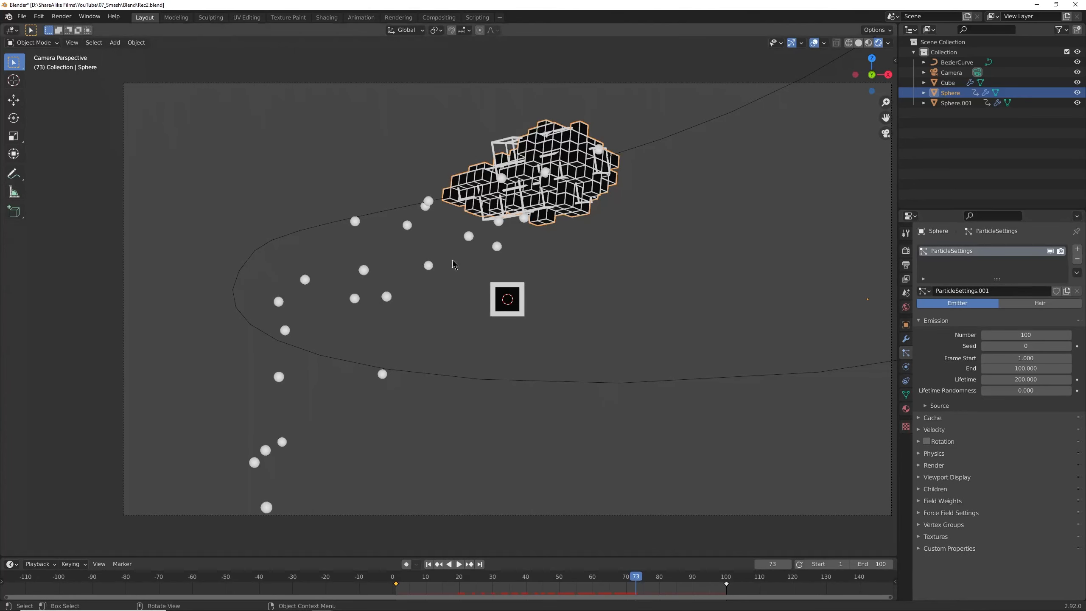
left_click(934, 466)
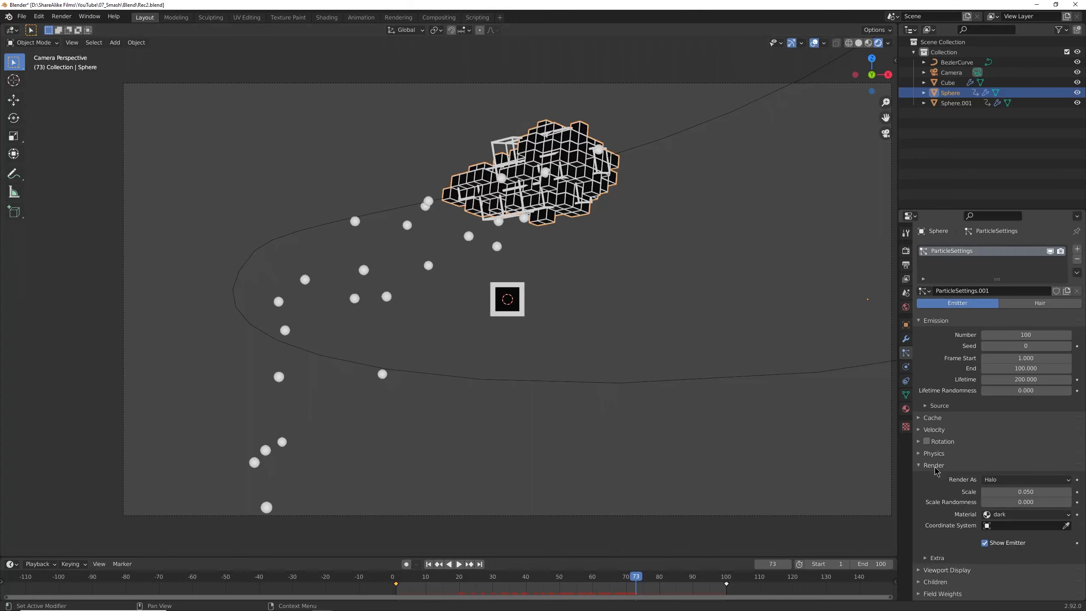
left_click(999, 480)
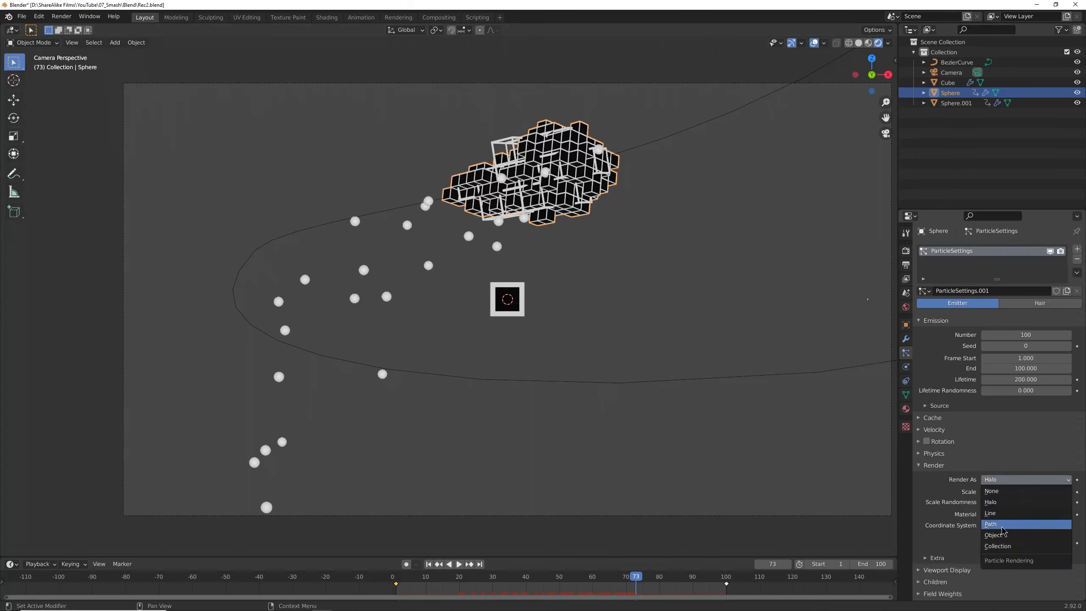
left_click(1003, 539)
left_click(1066, 551)
left_click(521, 302)
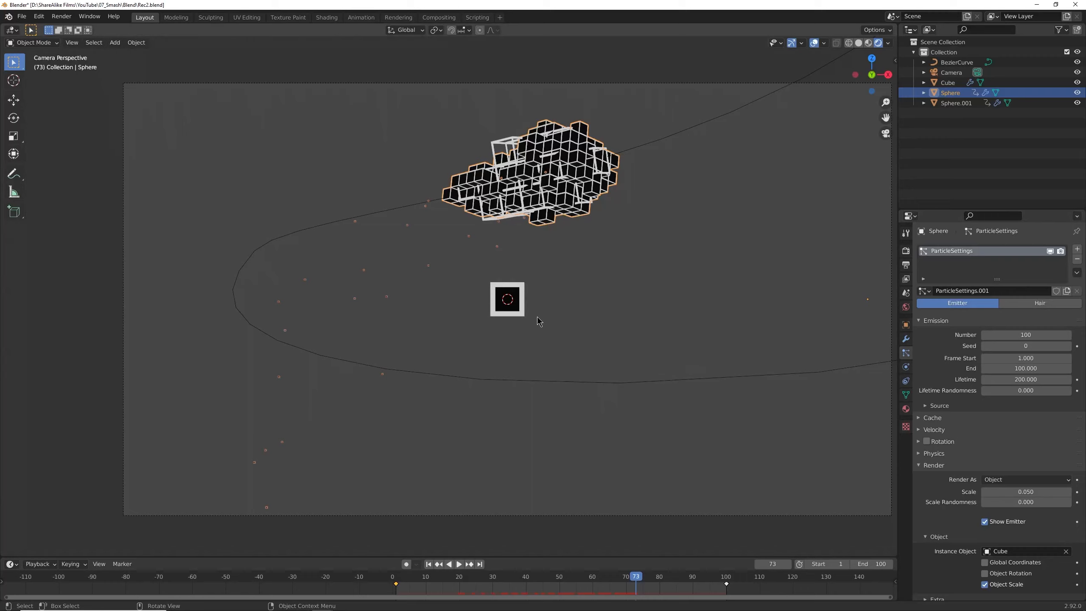
Set the particle render scale to 1, play the animation and scrub back to frame 74.
left_click(1022, 493)
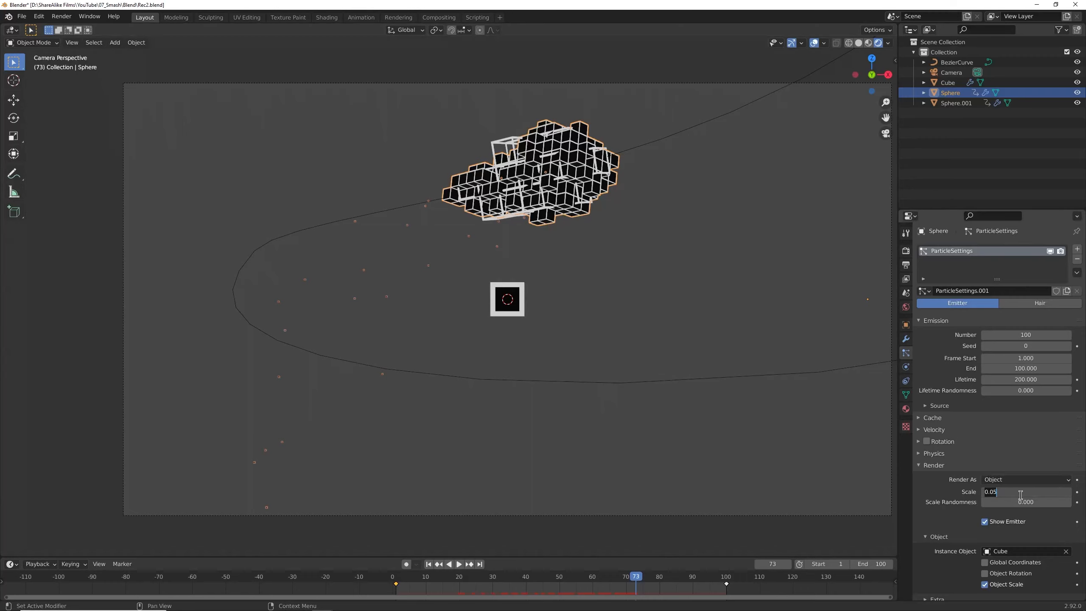
type("1")
key("Return")
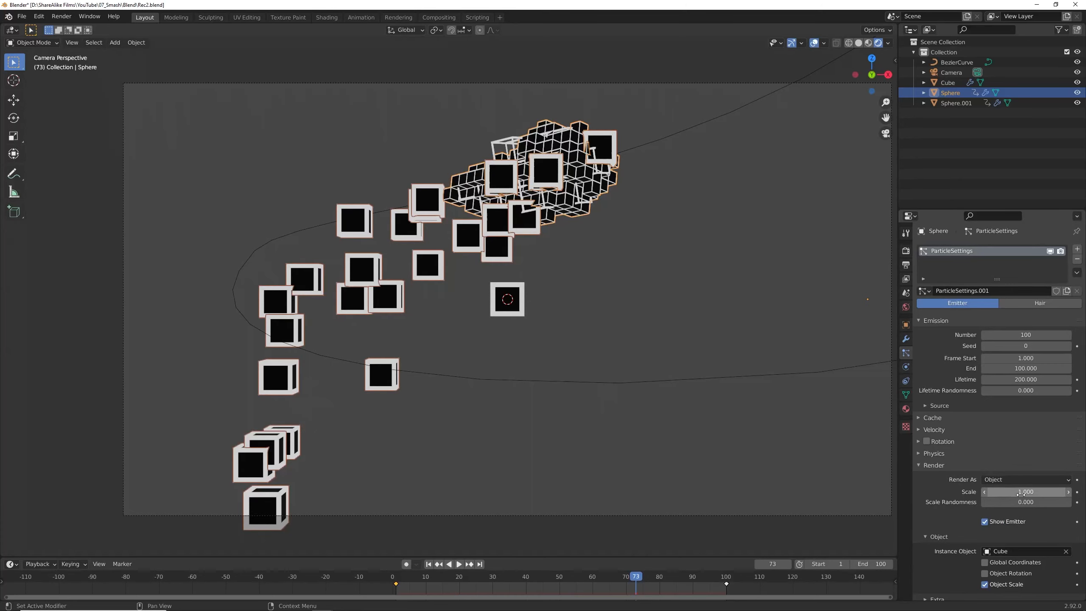
key("space")
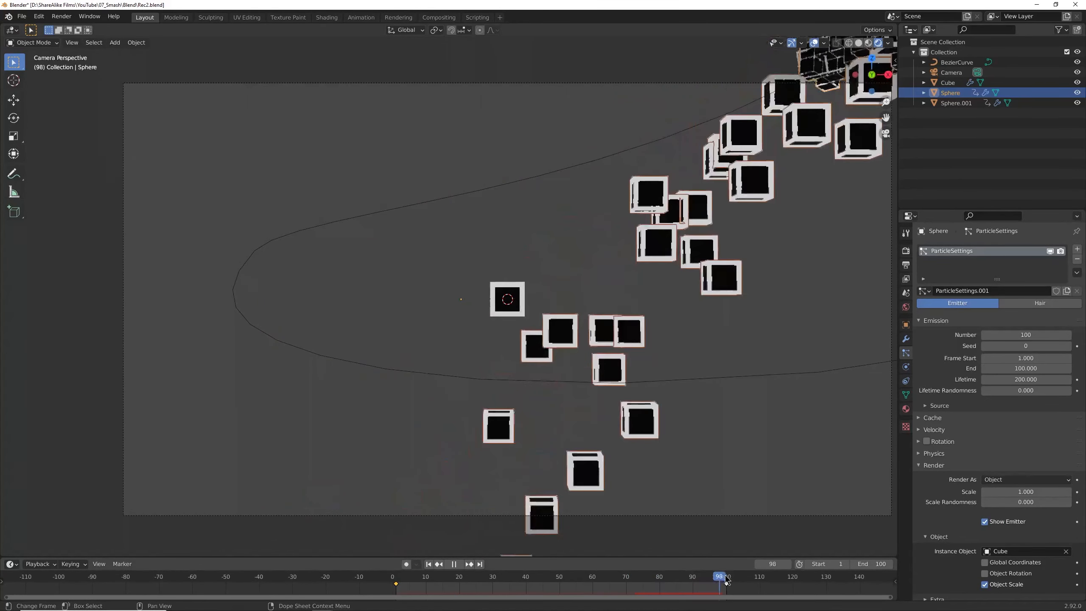
left_click_drag(678, 589, 639, 589)
key("space")
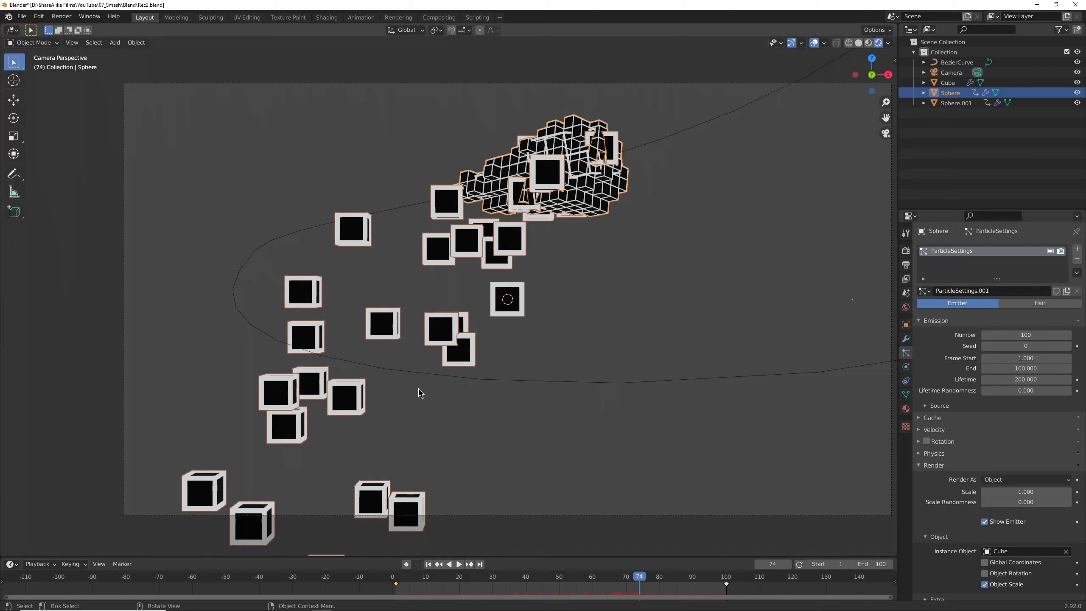
Enable particle rotation with Randomize at 1.000 and play the animation up to frame 53.
left_click(927, 465)
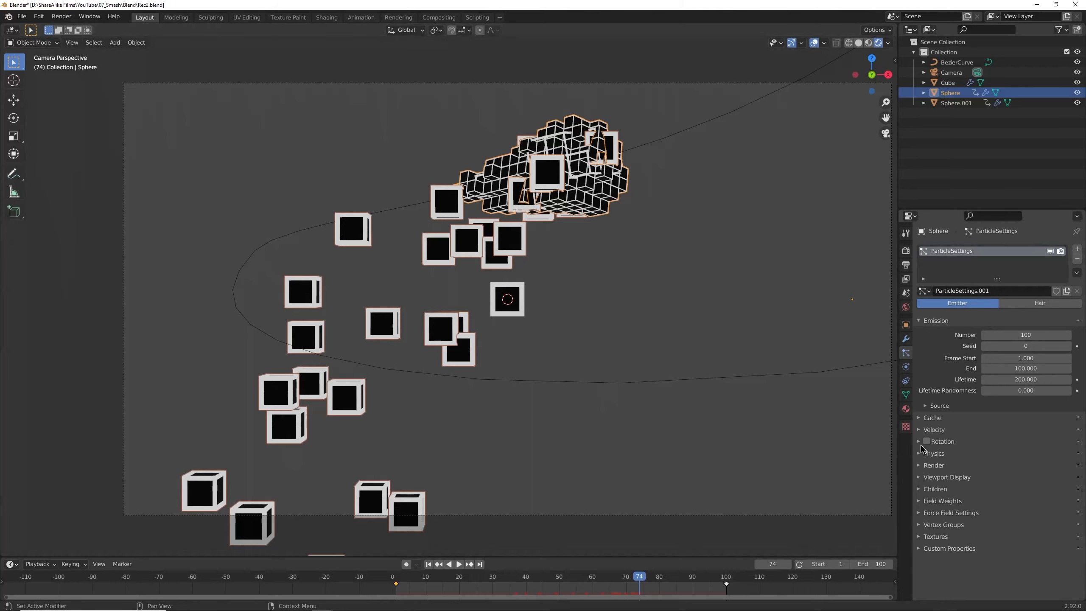
left_click(926, 442)
left_click(919, 442)
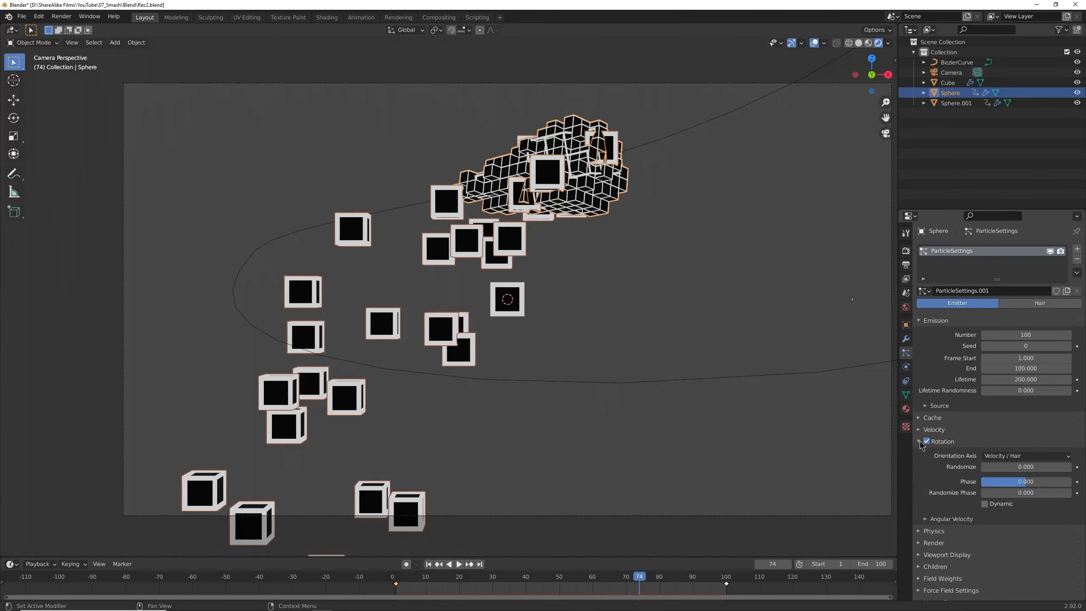
left_click_drag(1005, 467, 1073, 467)
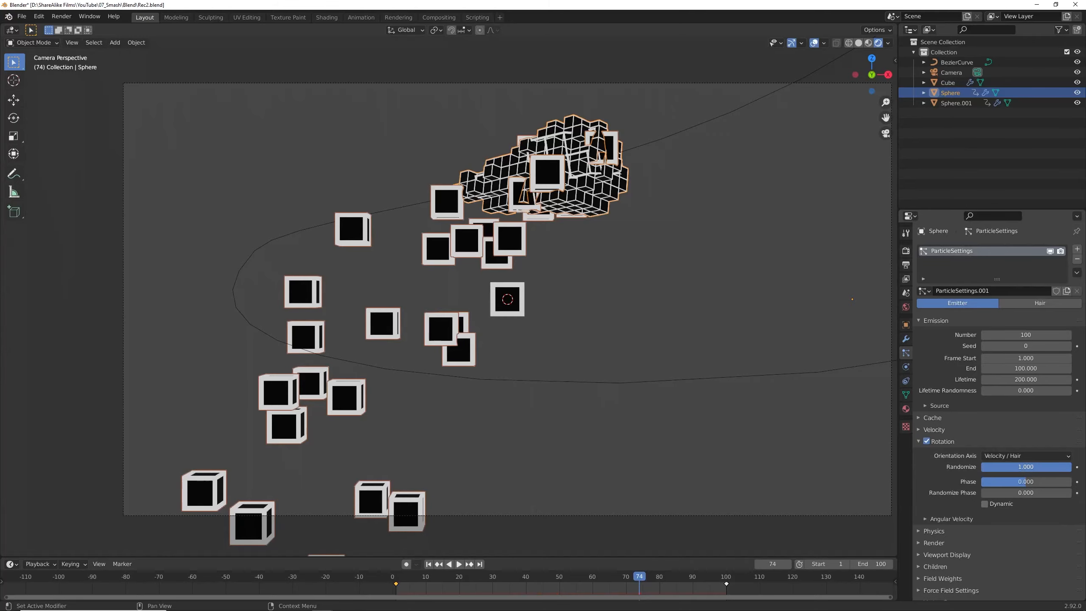
key("space")
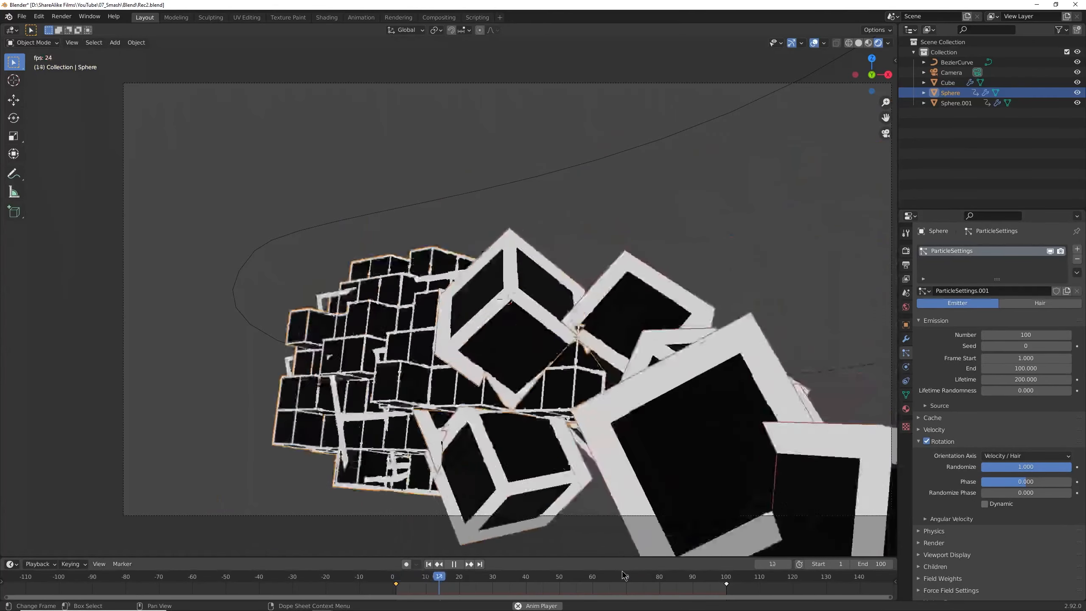
key("space")
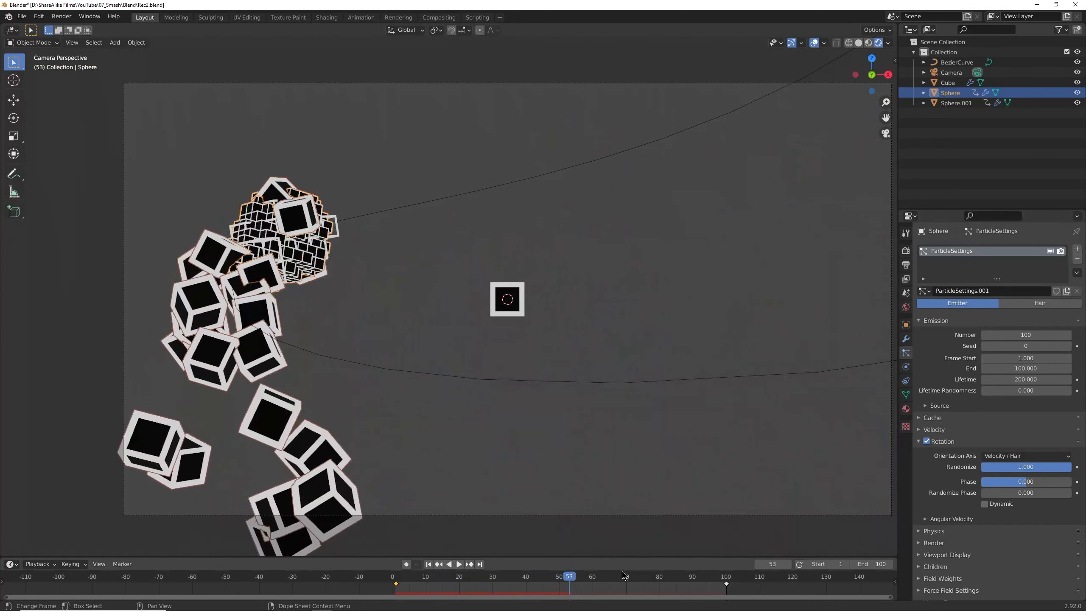
Scale the small cube's mesh down to about half its size in Edit Mode.
left_click(511, 307)
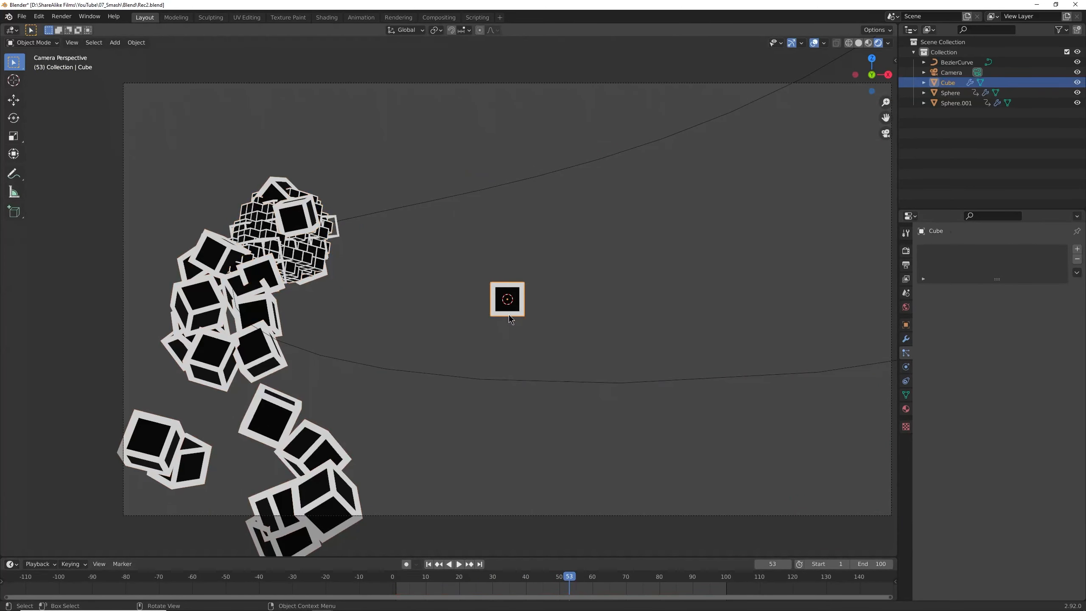
key("Tab")
key("s")
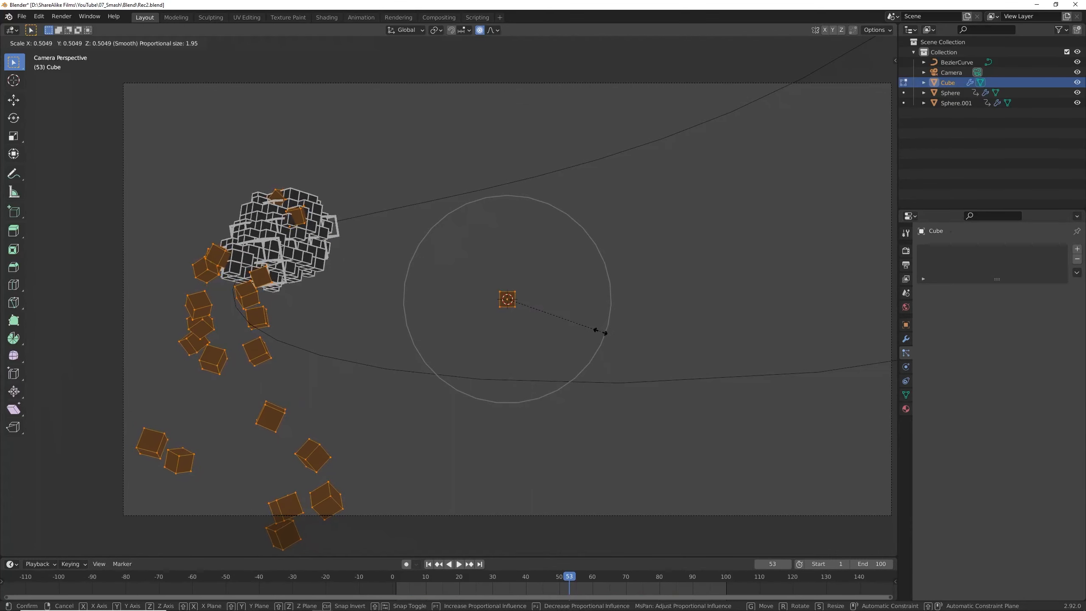
left_click(592, 332)
key("Tab")
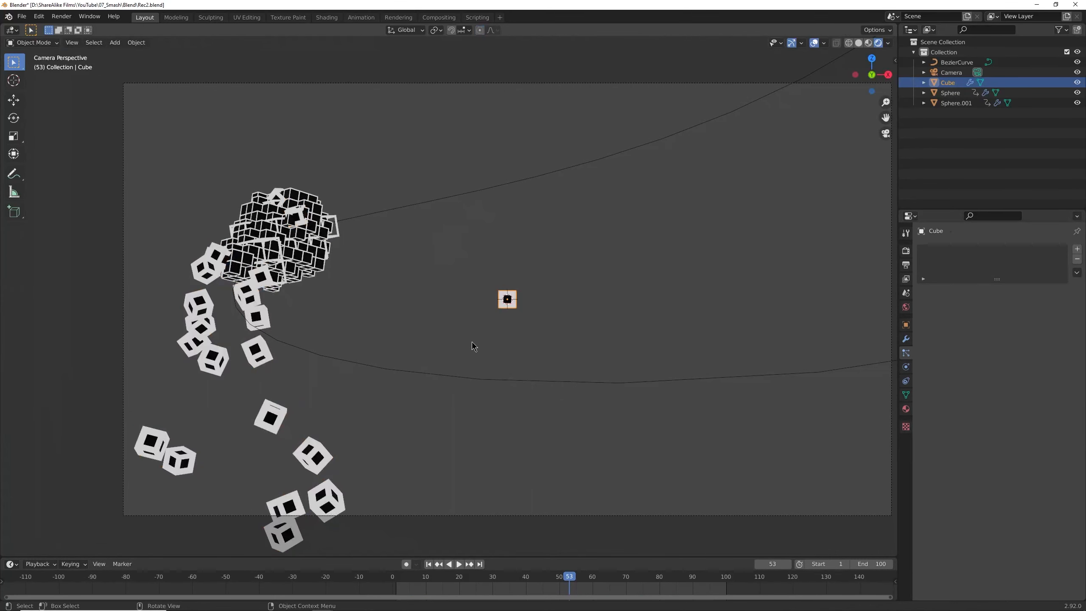
Set the thickness of the small cube's Wireframe modifier to 0.036 m.
left_click(906, 339)
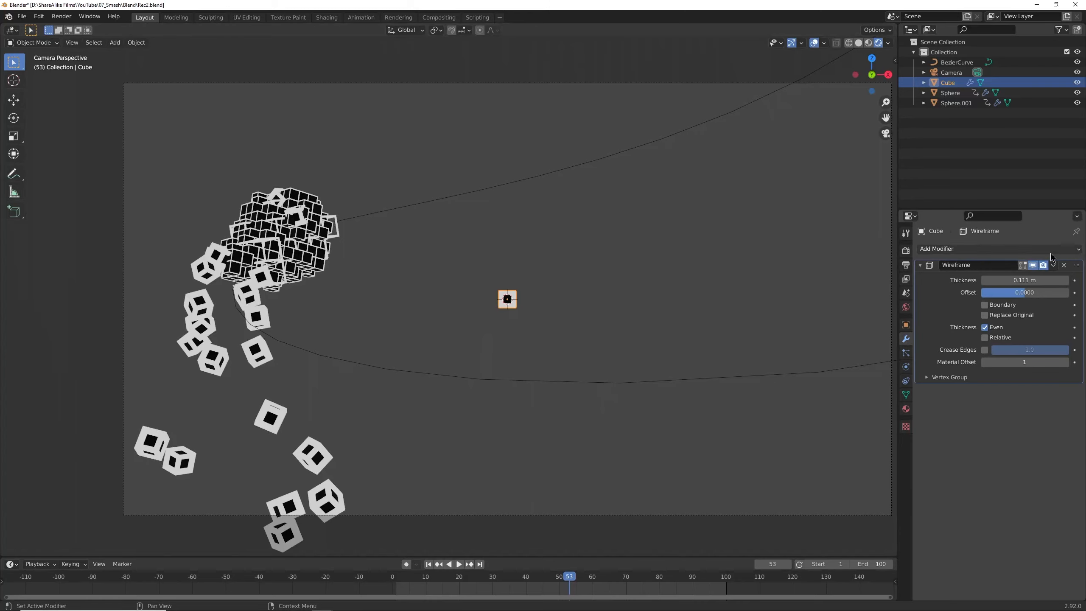
left_click_drag(1064, 280, 1029, 280)
key("Tab")
key("Tab")
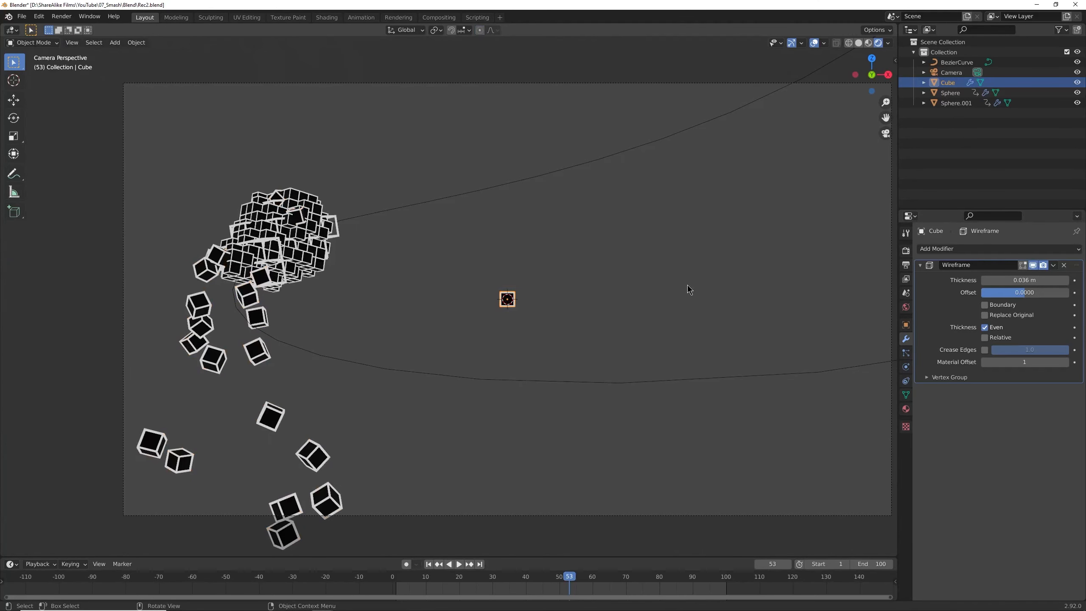
left_click(920, 265)
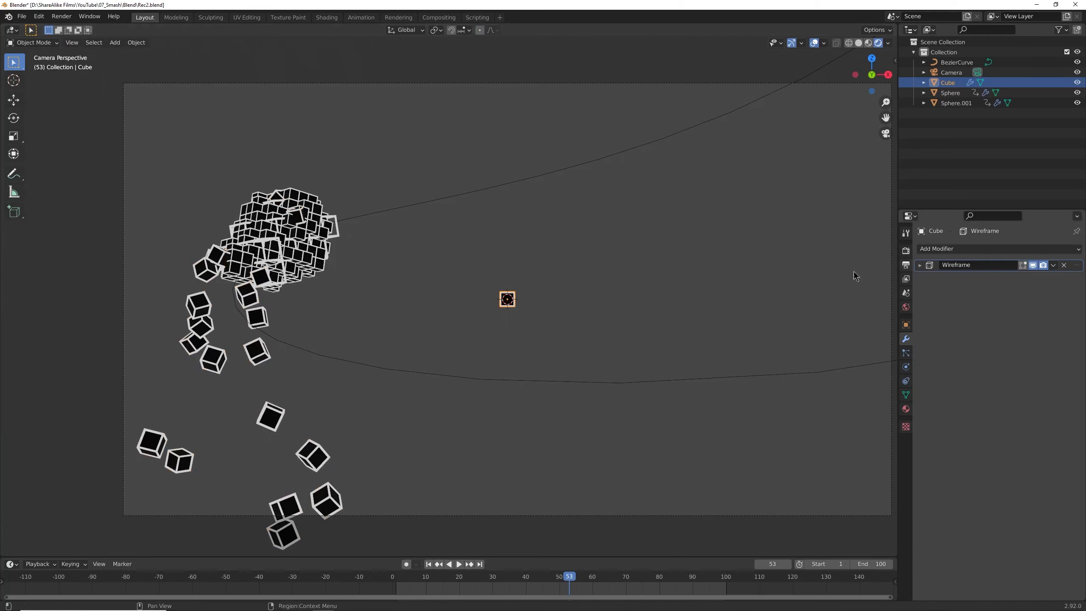
Set the gravity field weight of the original sphere's particles to 0 and replay the animation up to frame 49.
left_click(316, 263)
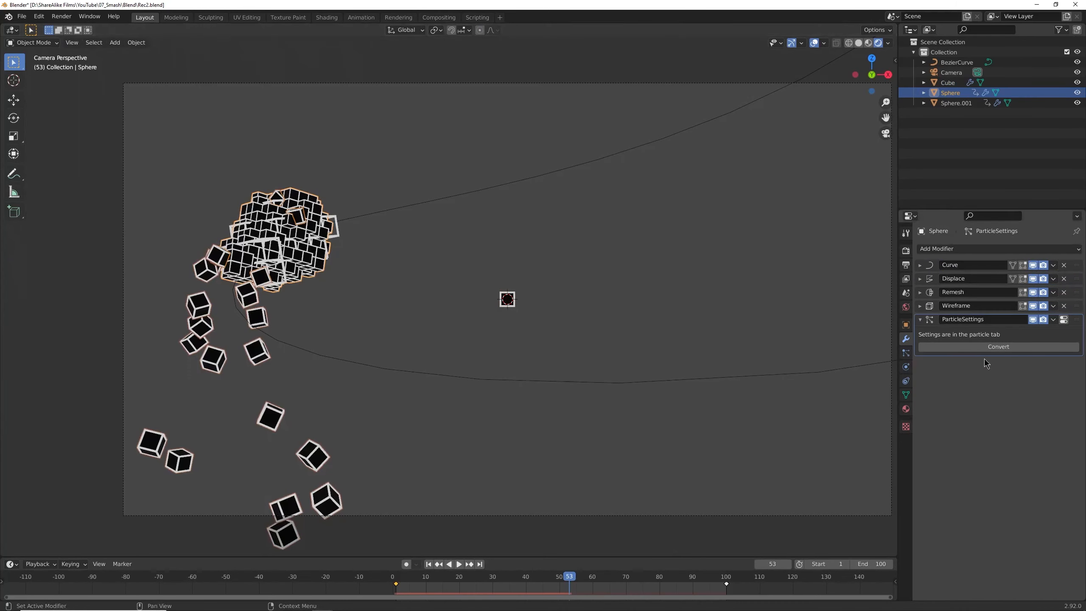
left_click(906, 354)
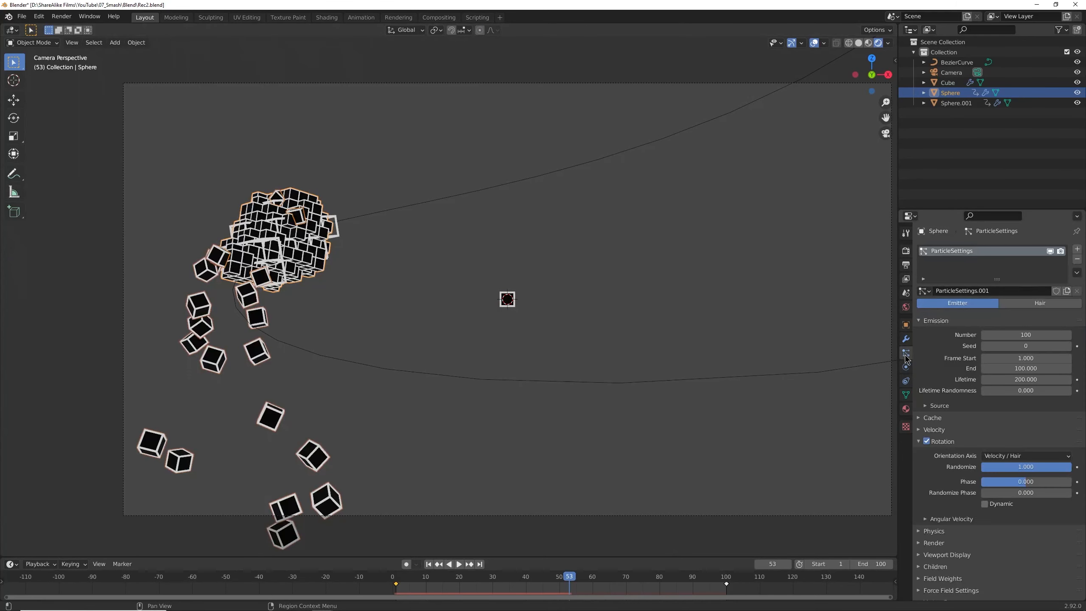
left_click(919, 442)
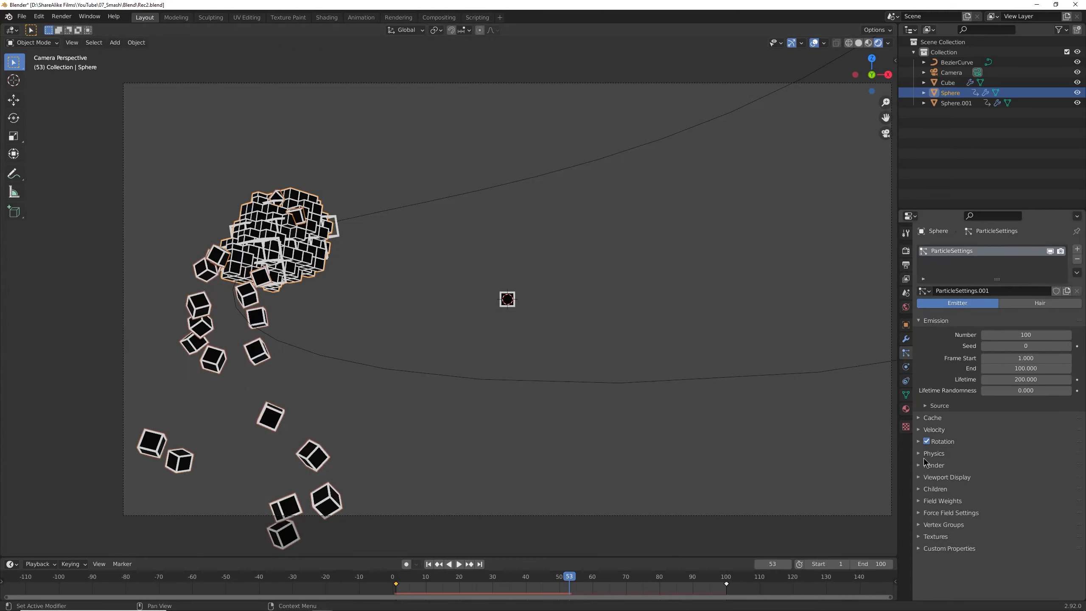
left_click(920, 502)
left_click_drag(1053, 529, 984, 528)
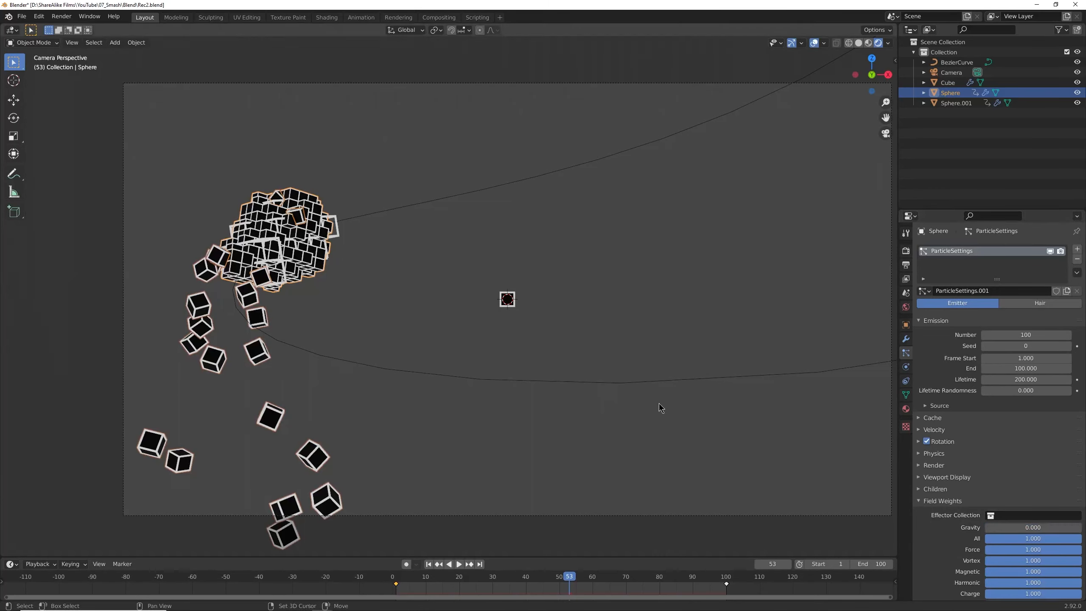
key("shift+Left")
key("space")
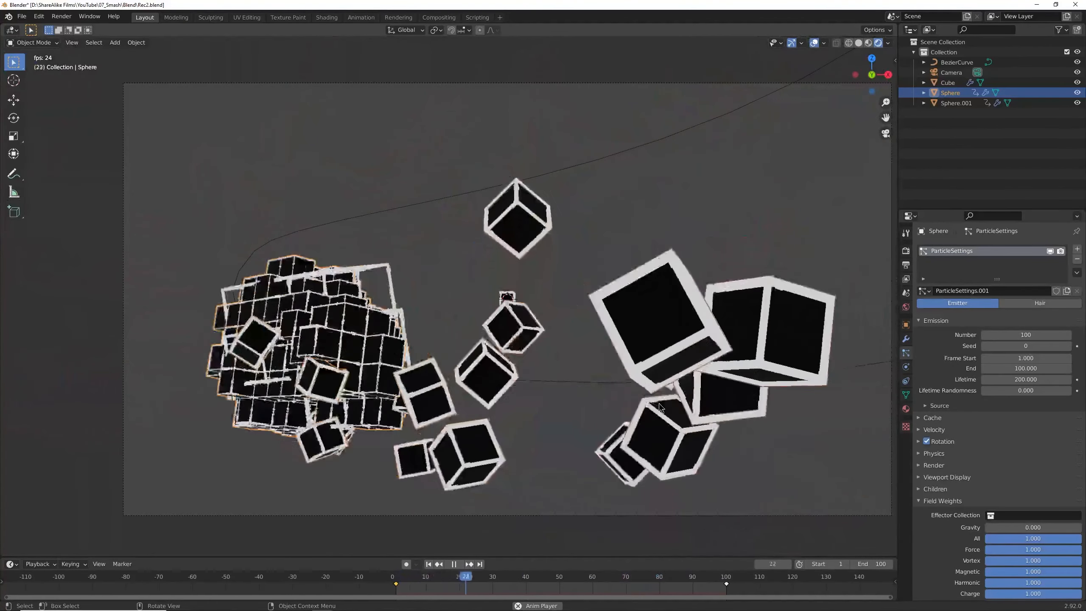
key("space")
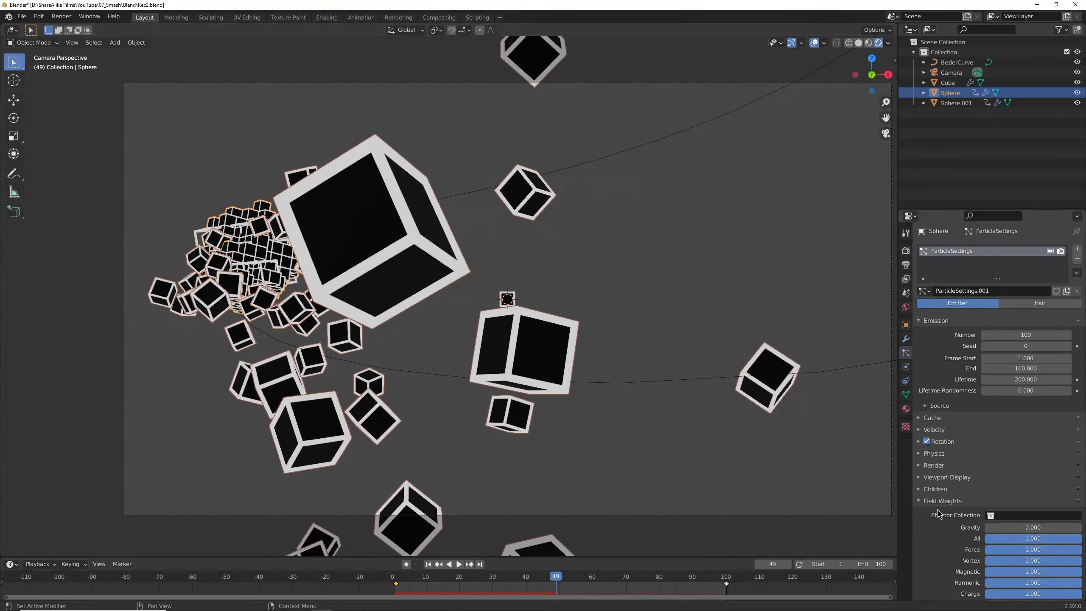
left_click(922, 501)
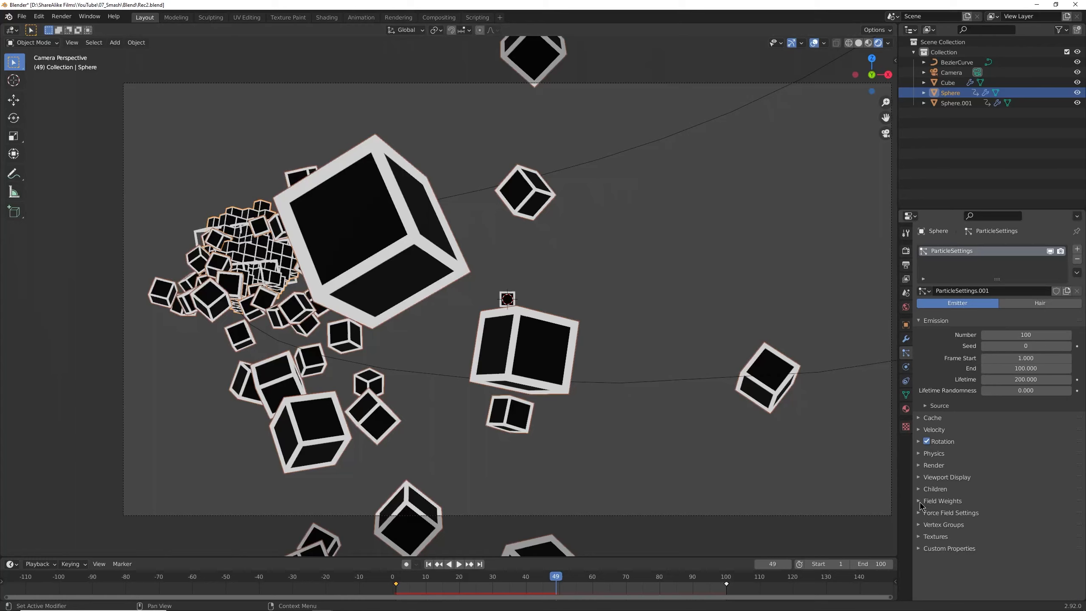
Set the particles' physics mass to 0 kg and their damp force to 0.1.
left_click(935, 454)
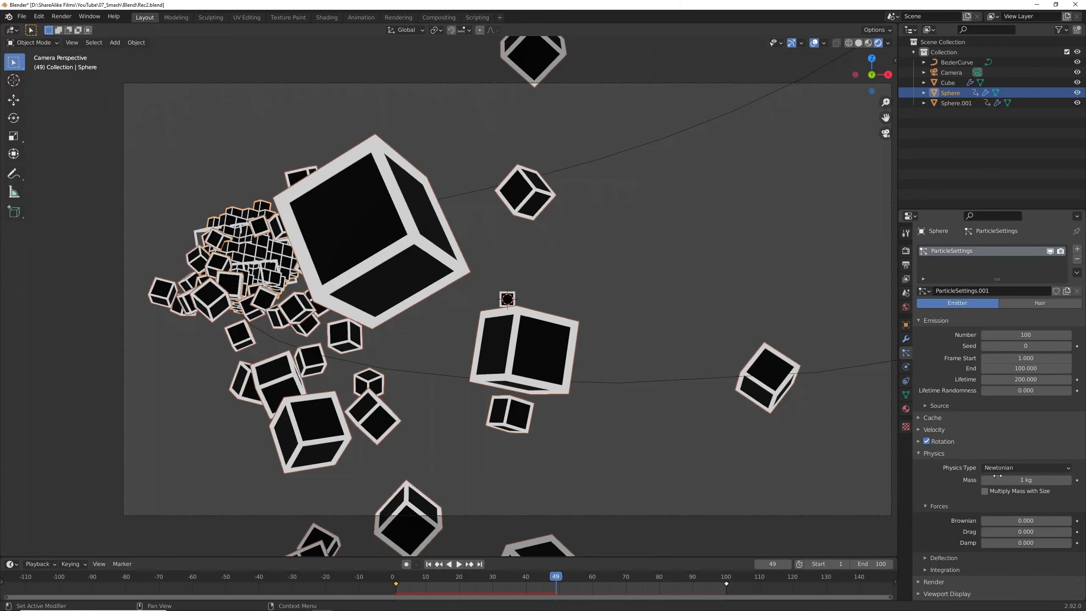
left_click(1016, 481)
type("0")
key("Return")
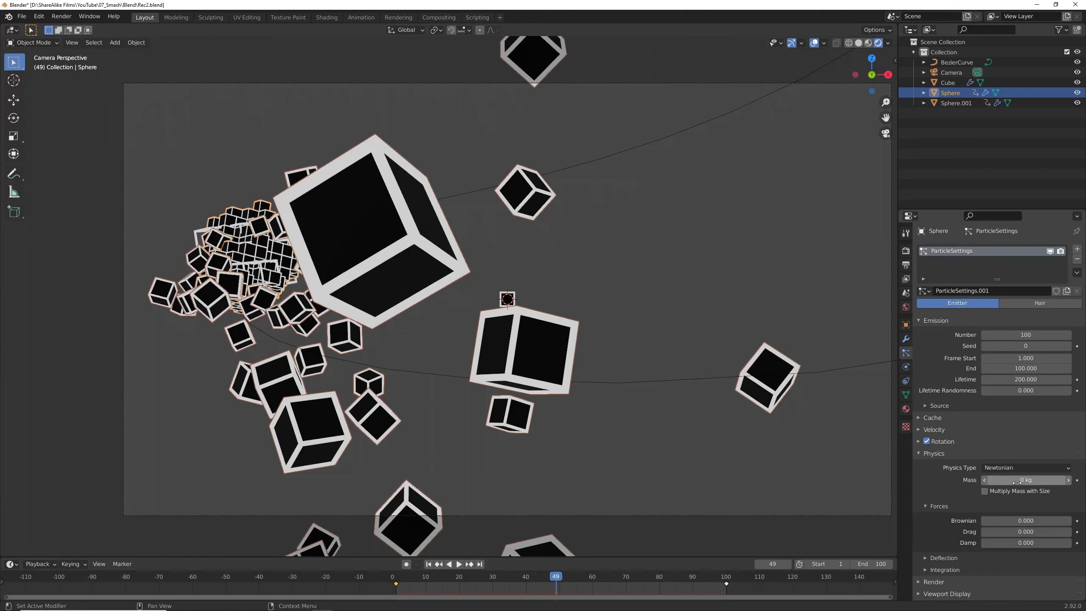
left_click(1029, 543)
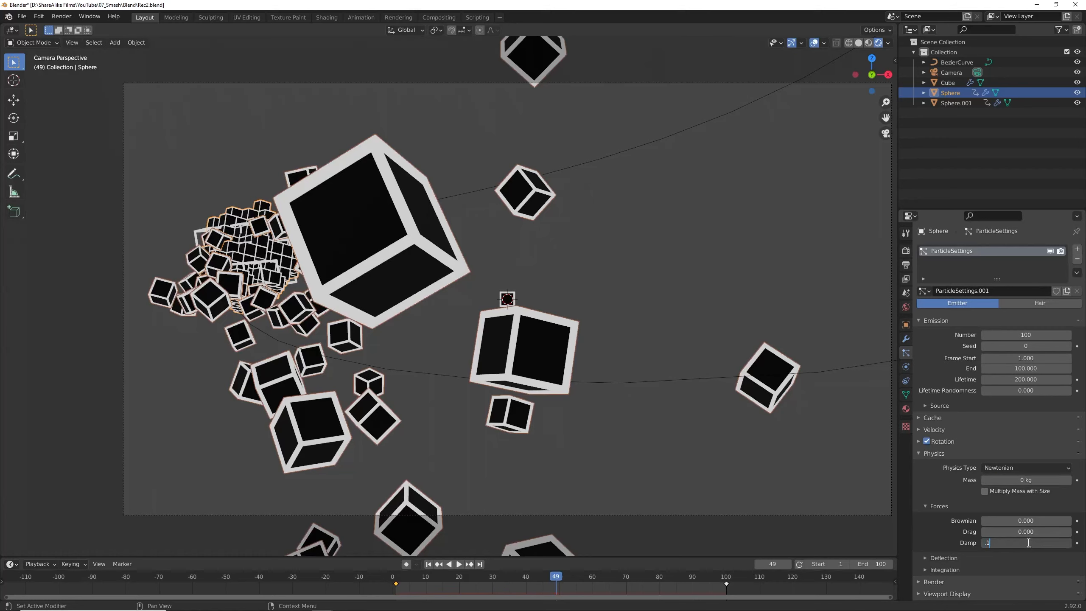
type(".1")
key("Return")
Replay the animation from the first frame to check the particle motion, and scrub back to frame 40.
key("shift+Left")
key("space")
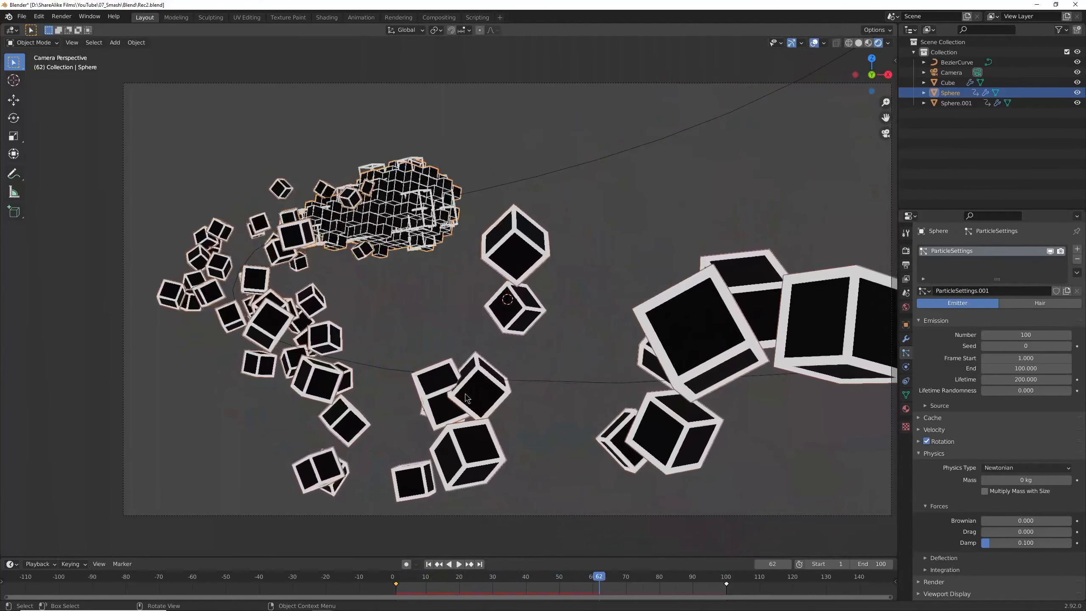
left_click_drag(564, 577, 527, 584)
key("space")
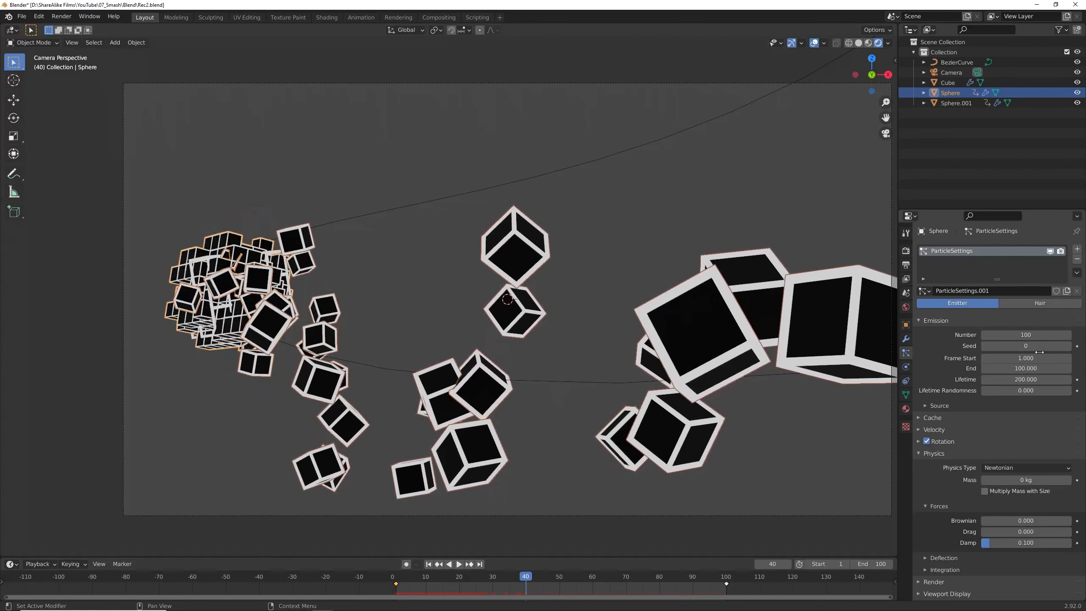
Set the particle emission seed to 1 and replay the animation from the start up to frame 84.
left_click(1068, 346)
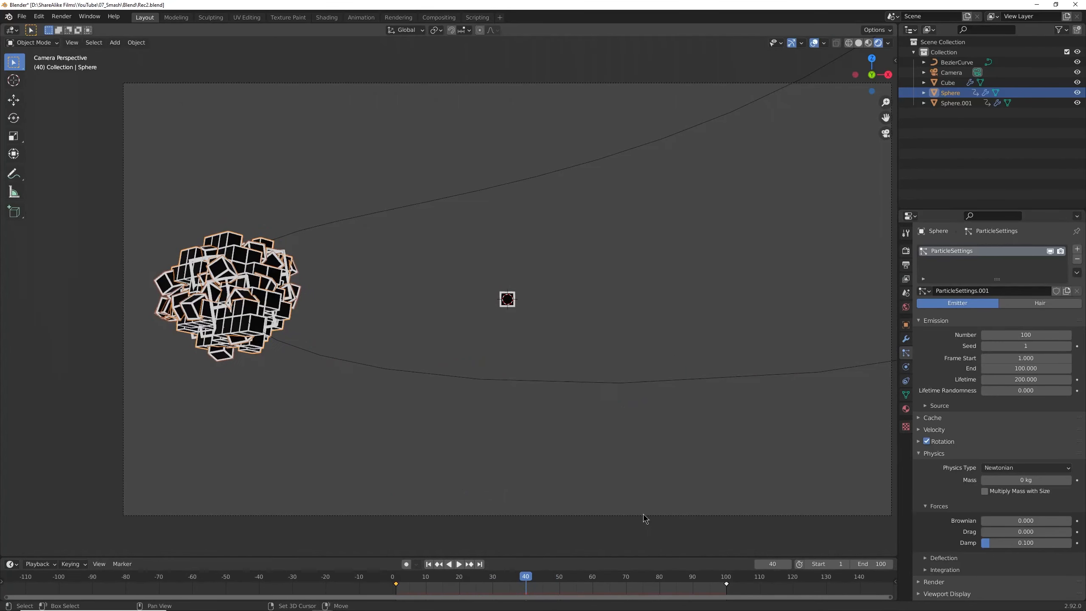
key("shift+Left")
key("space")
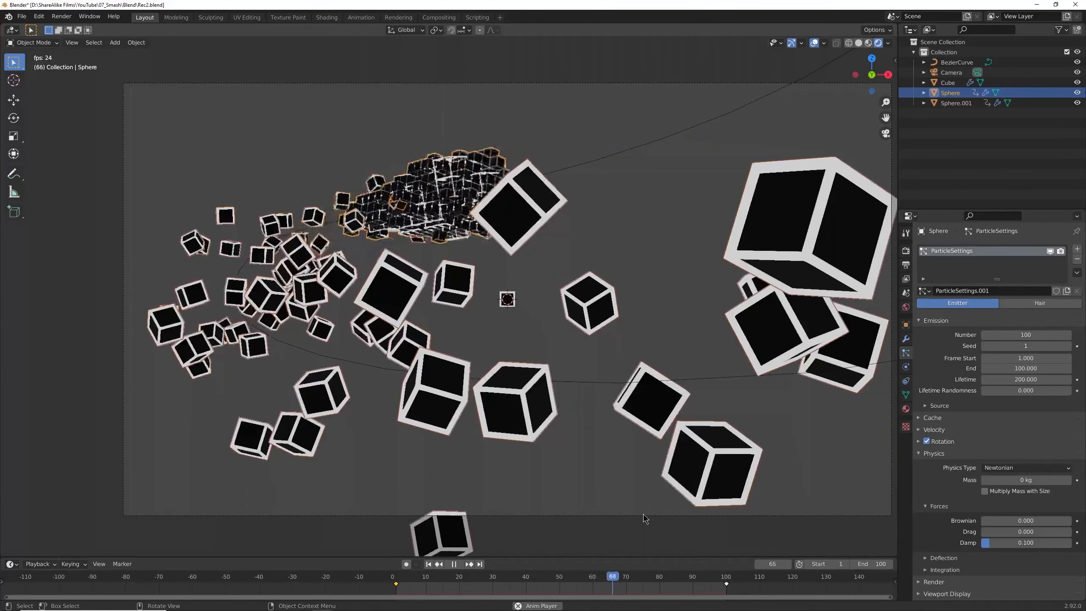
key("space")
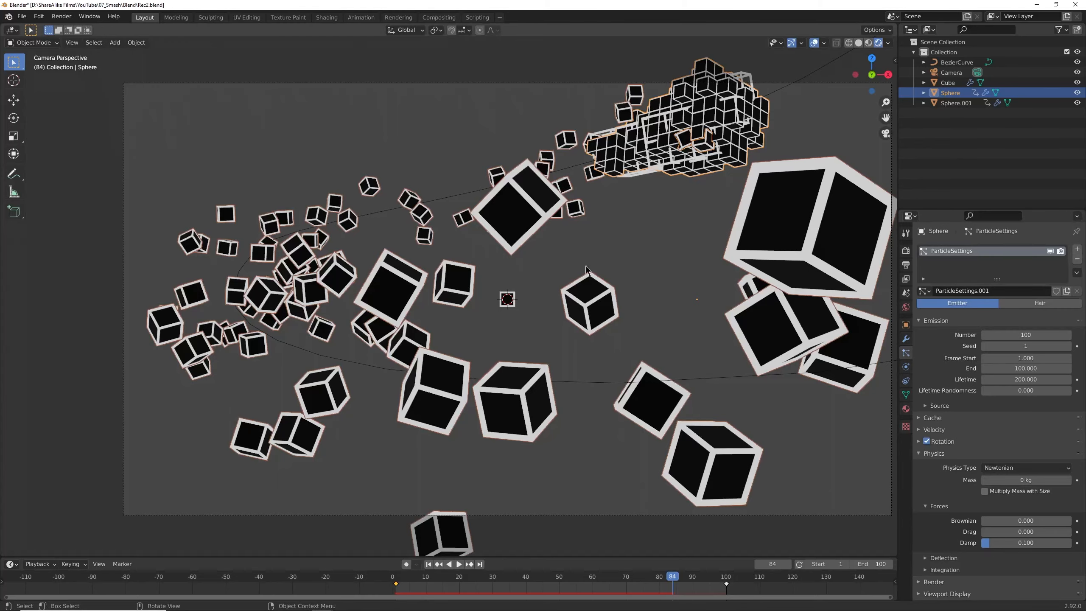
Switch to the Shading workspace and show the scene with rendered shading through the camera.
left_click(326, 17)
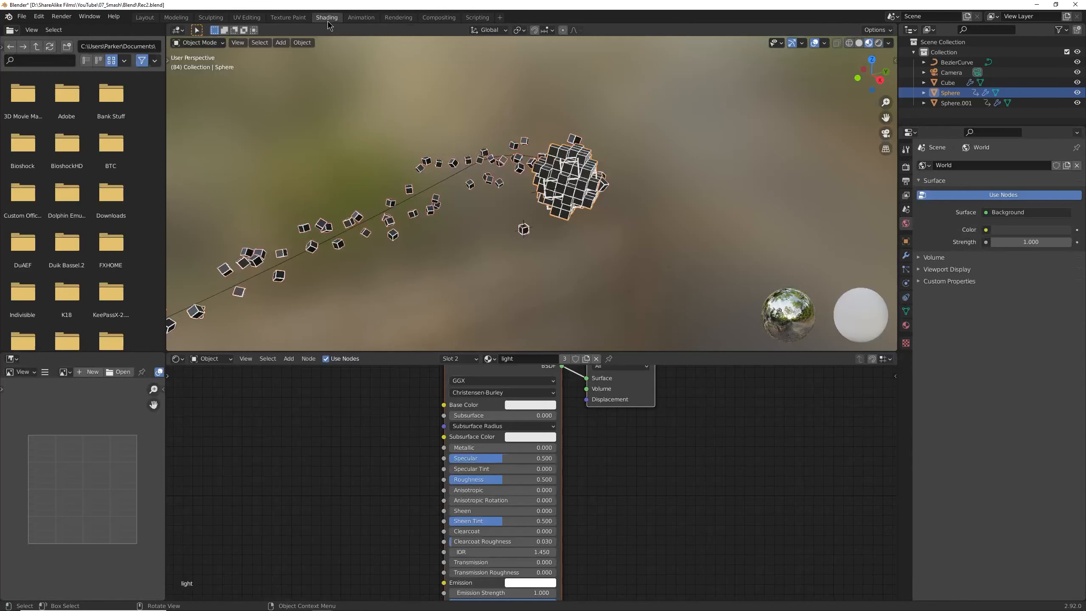
left_click(878, 42)
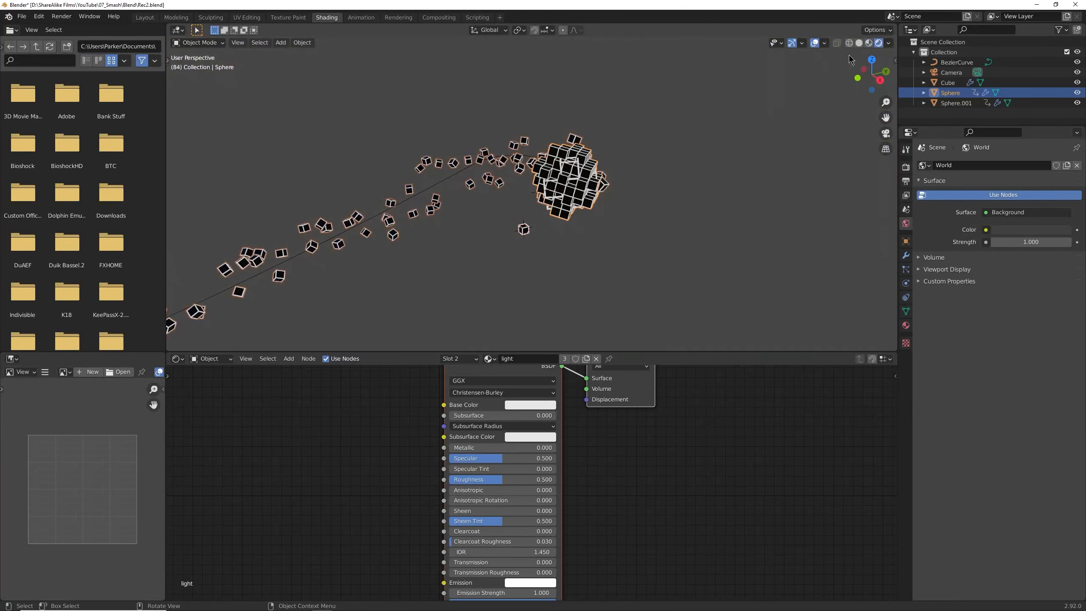
key("KP_0")
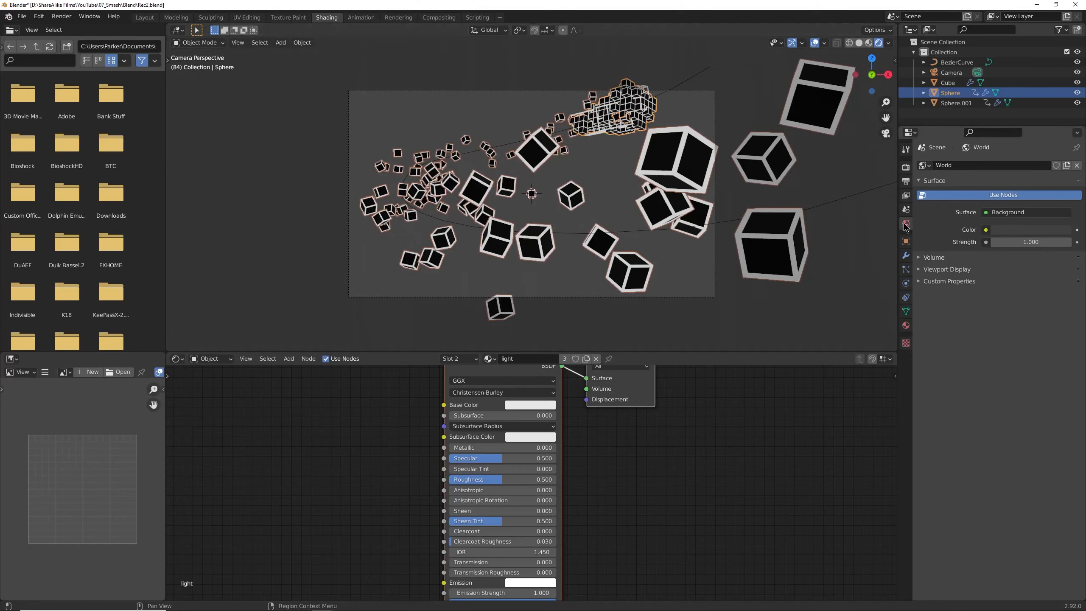
Set the world background colour to black and show the world's shader nodes in the node editor.
left_click(1017, 230)
left_click_drag(1063, 140, 1068, 165)
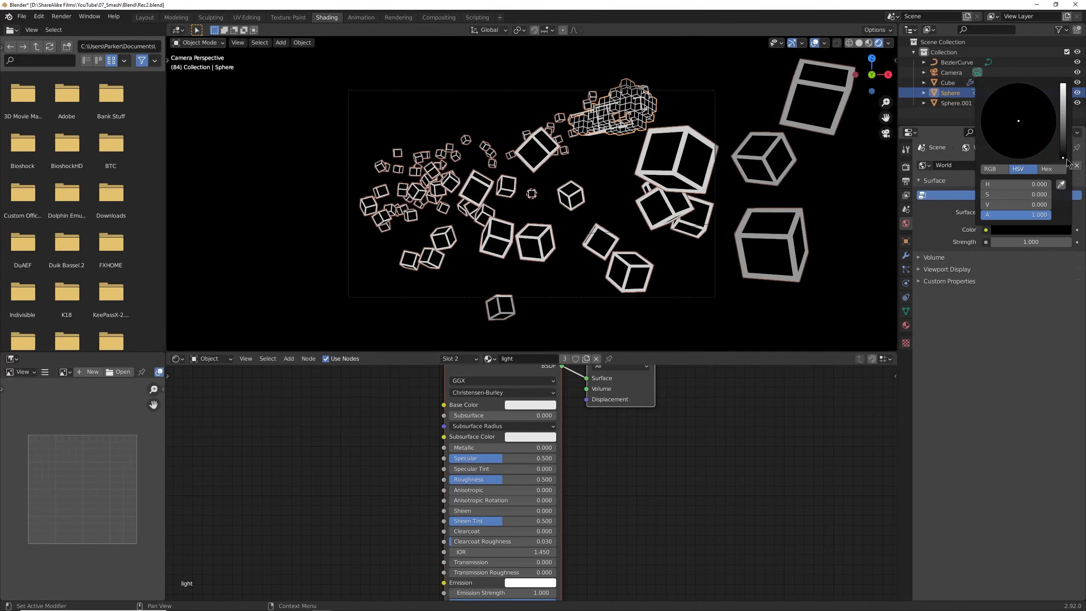
scroll(603, 477, "down", 2)
scroll(603, 476, "down", 1)
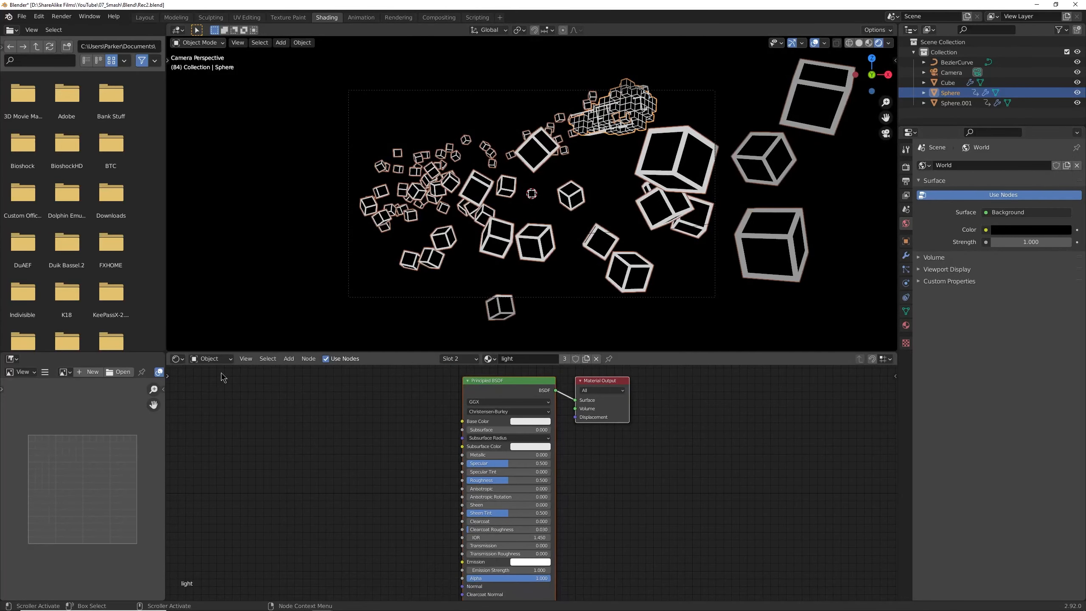
left_click(211, 359)
left_click(211, 380)
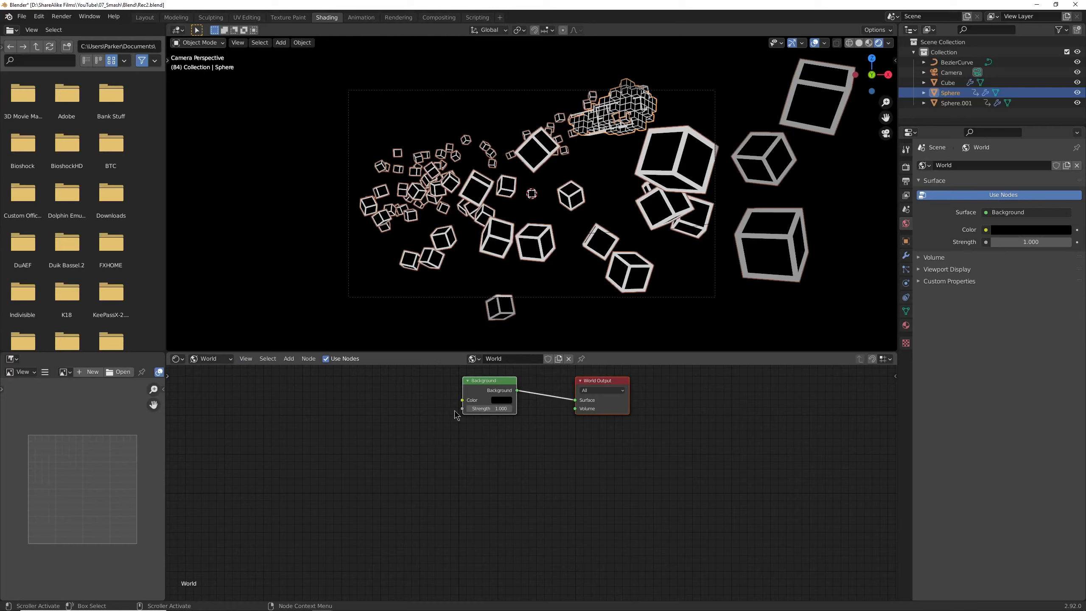
Add a Gradient Texture node to the world nodes and connect its colour output to the Background colour.
middle_click_drag(474, 405, 582, 436)
key("shift+a")
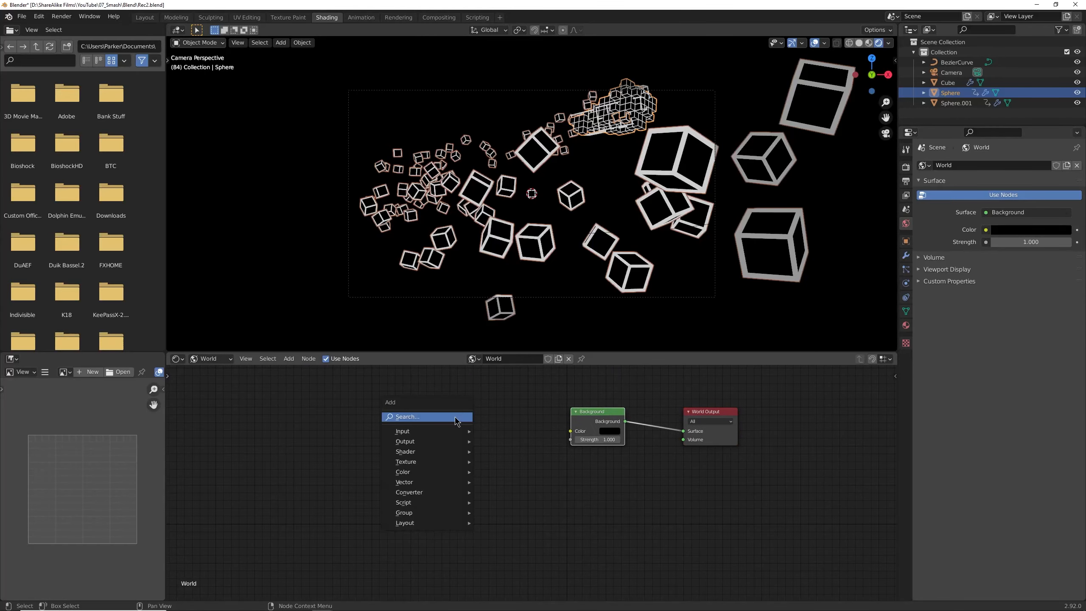
left_click(455, 417)
type("gra")
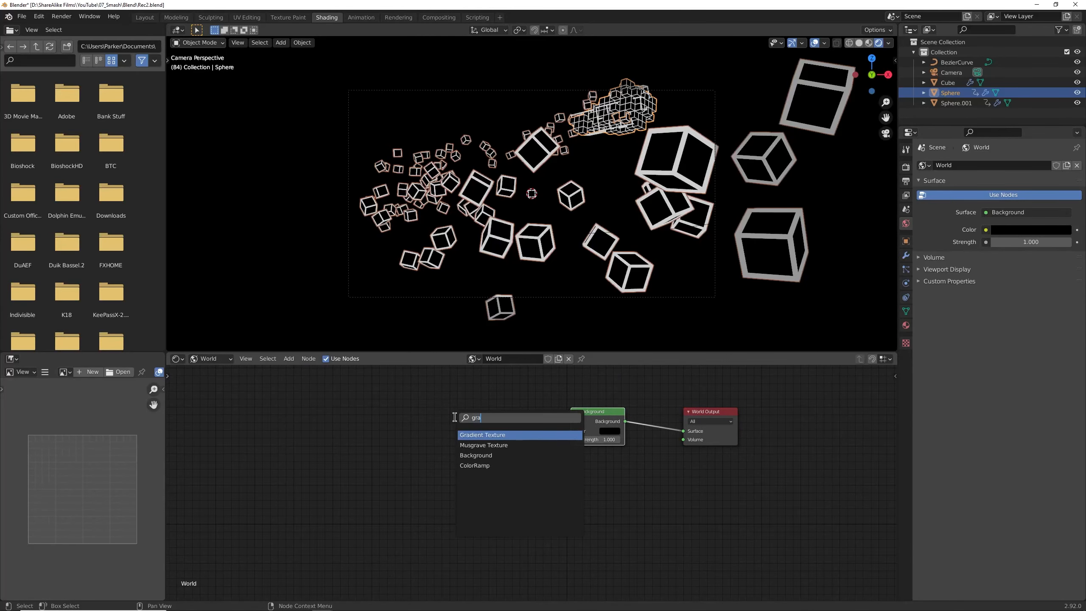
left_click(470, 435)
left_click(498, 428)
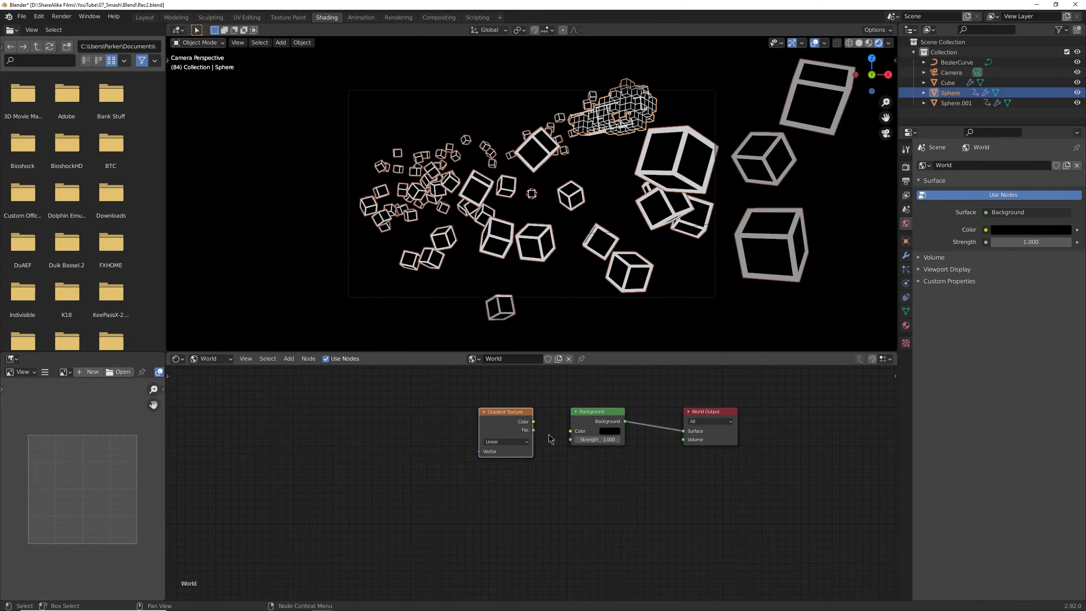
left_click_drag(534, 421, 571, 430)
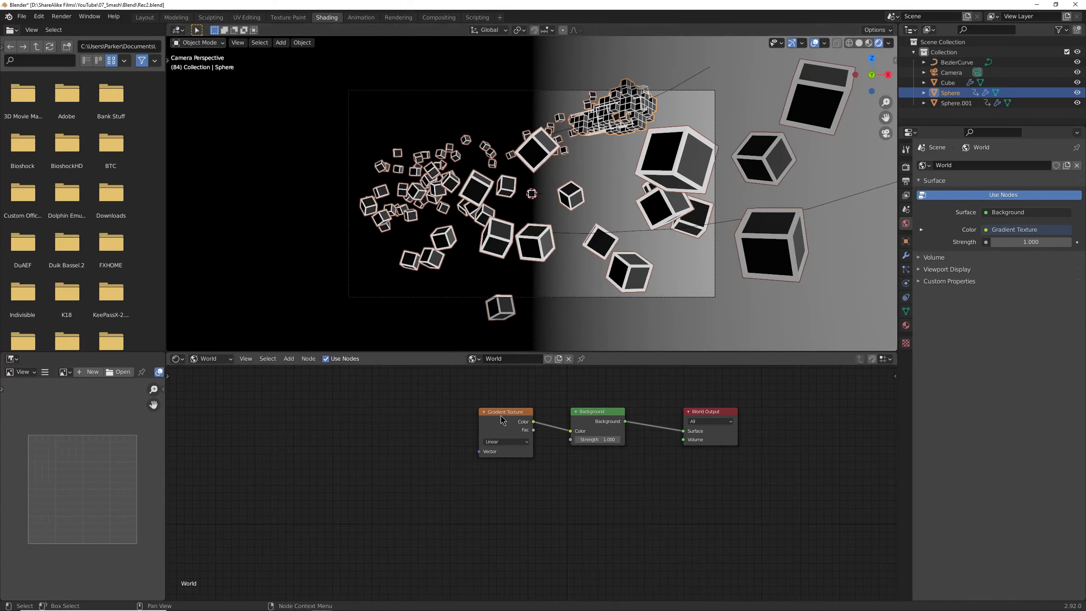
Check that the Node Wrangler add-on is enabled, and add Texture Coordinate and Mapping nodes to the Gradient Texture.
left_click(39, 16)
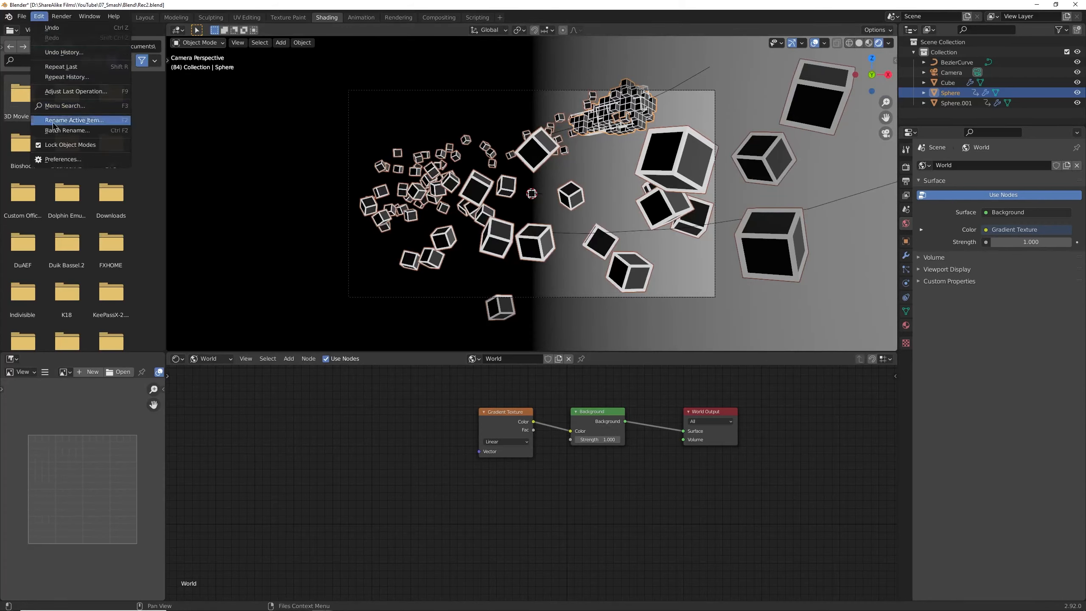
left_click(66, 162)
left_click(37, 135)
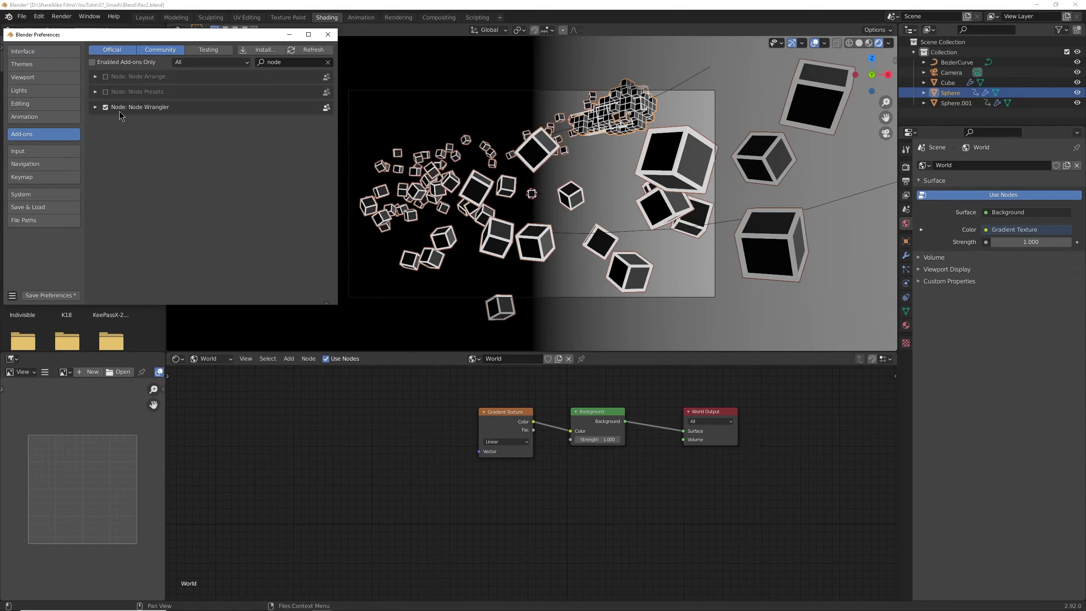
left_click(501, 426)
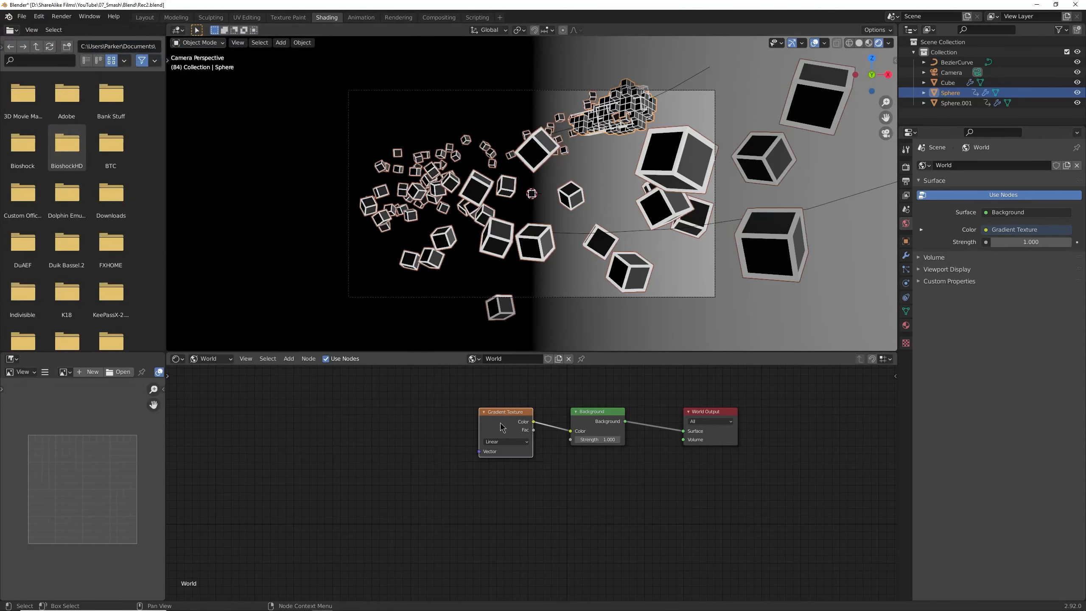
key("ctrl+t")
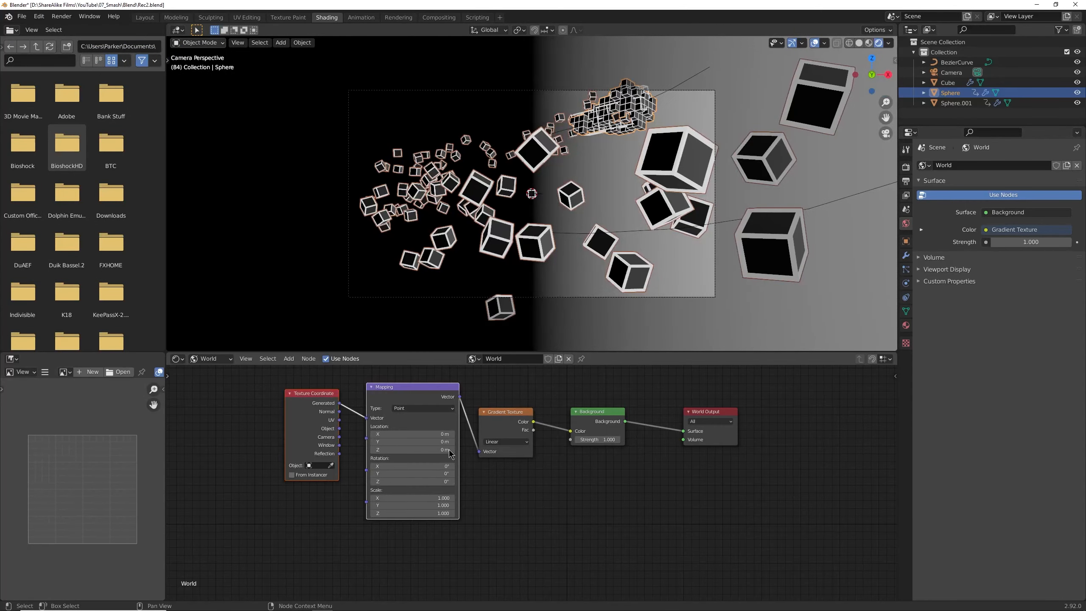
In the Mapping node, set the Y rotation to 90°, location X to 0.2 m and Y to 2.1 m, and Y scale to 7.4.
left_click(408, 480)
left_click(403, 472)
key("Return")
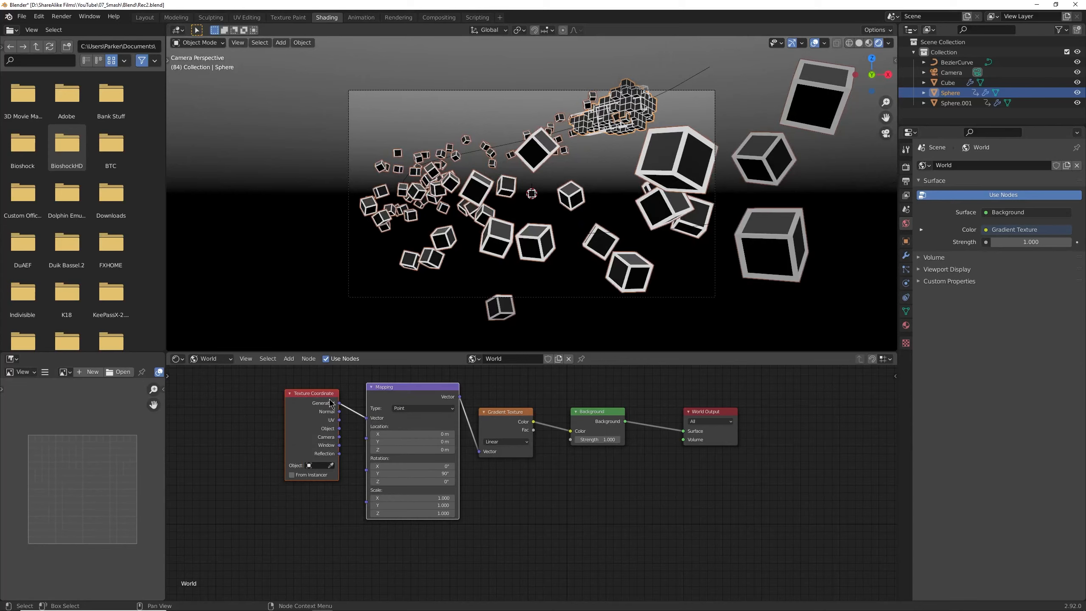
left_click_drag(400, 503, 419, 504)
mouse_move(390, 443)
left_mouse_down()
mouse_move(401, 443)
mouse_move(372, 435)
left_mouse_up()
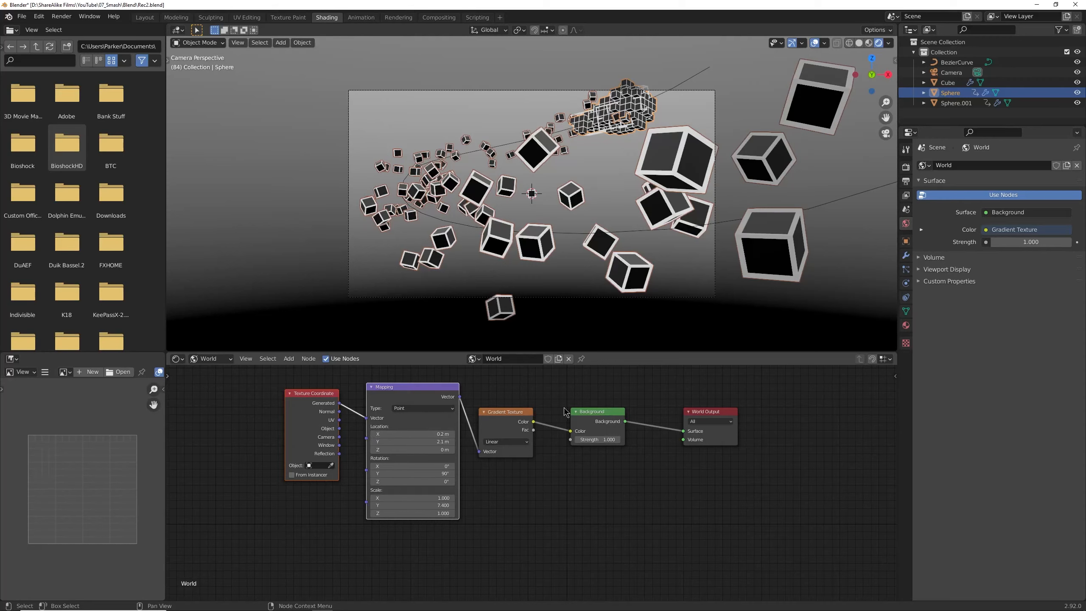
Make room after the Gradient Texture and insert a ColorRamp node between it and the Background node.
left_click_drag(575, 382, 730, 442)
left_click_drag(606, 414, 727, 412)
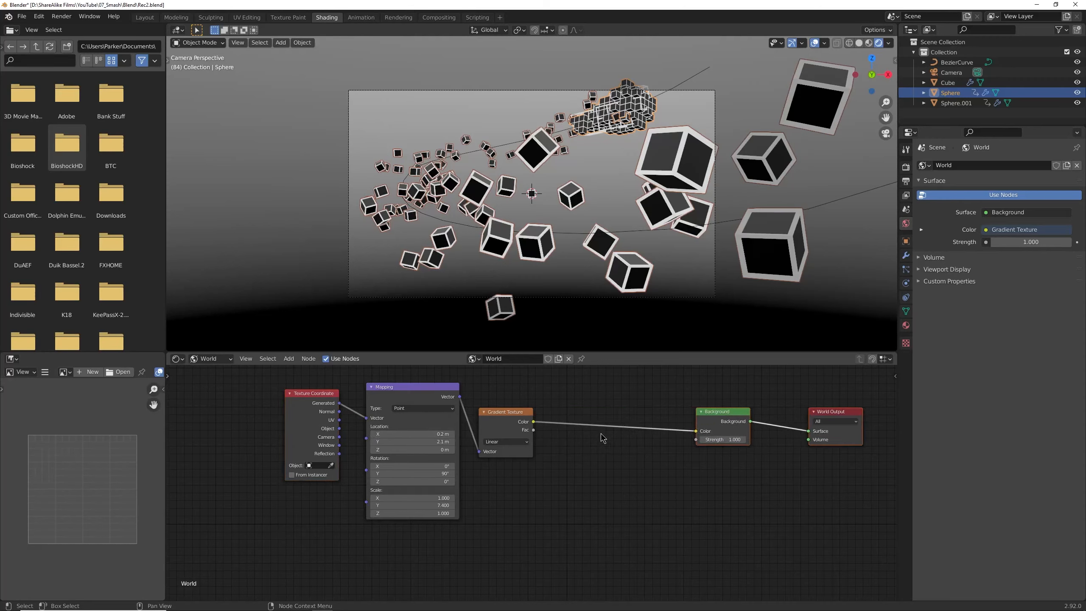
key("shift+a")
left_click(580, 460)
type("colo")
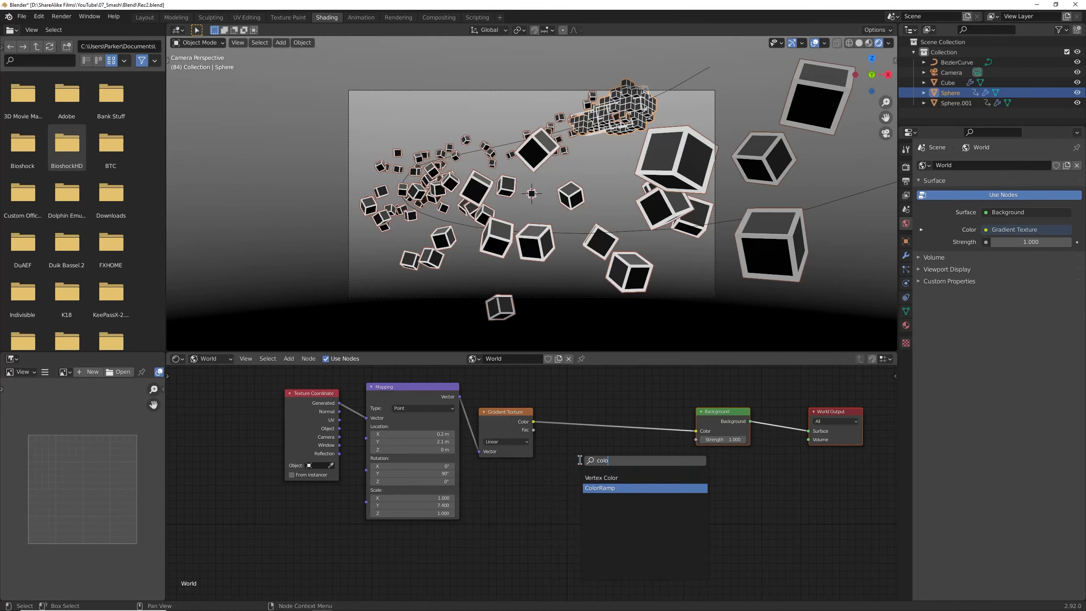
key("Return")
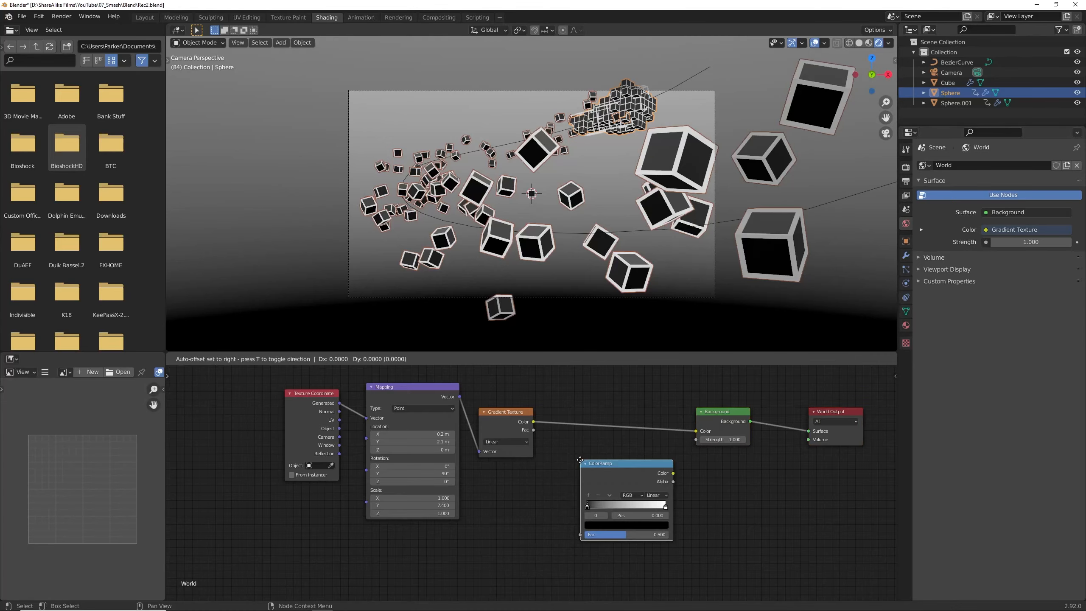
left_click(571, 390)
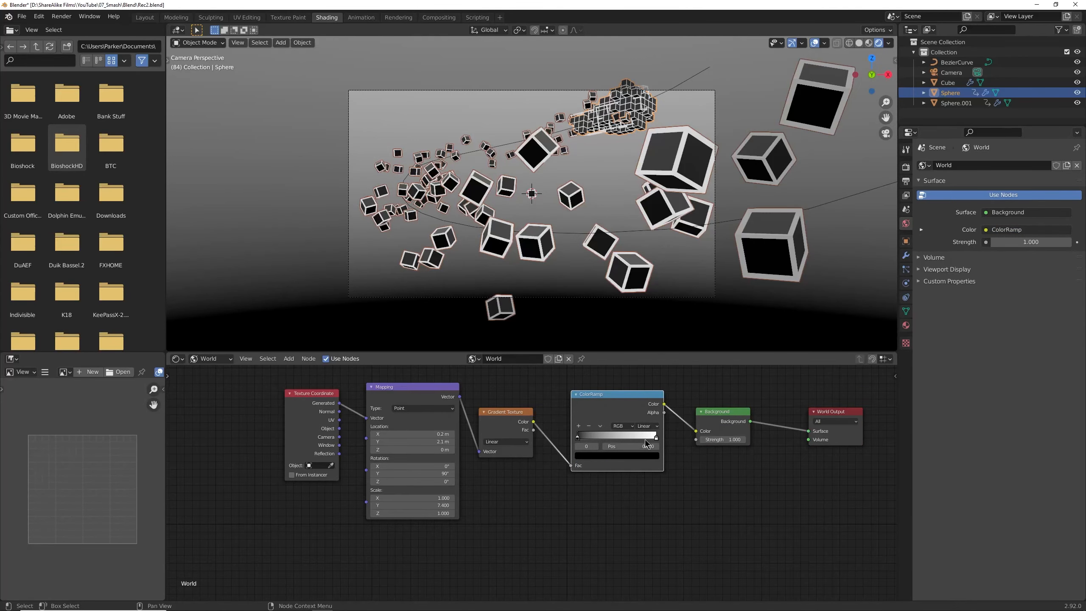
Change the ColorRamp's white stop to a dark blue.
left_click(656, 438)
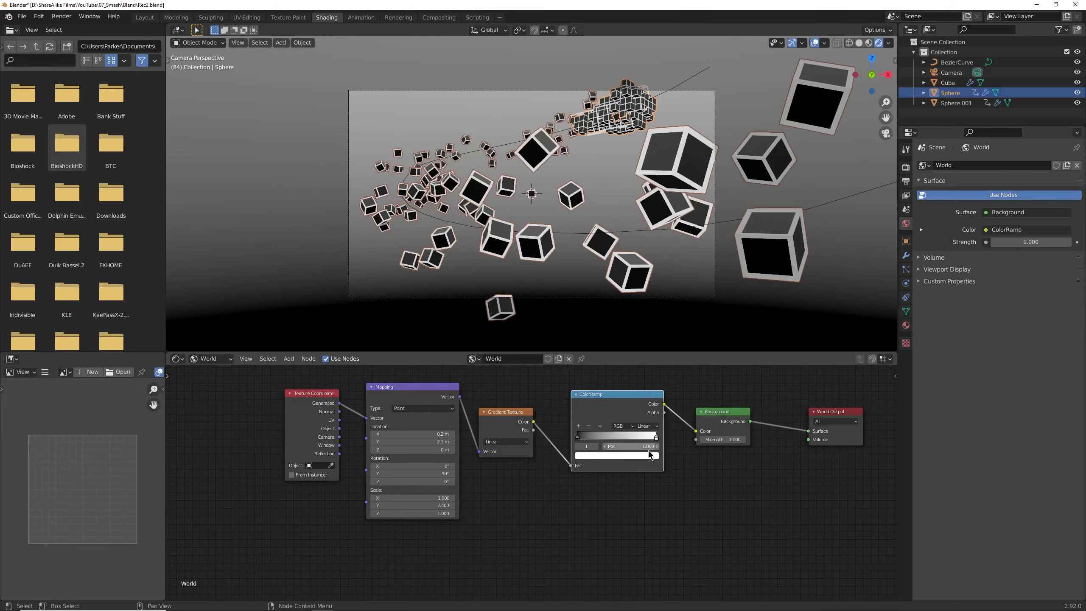
left_click(647, 456)
left_click(625, 359)
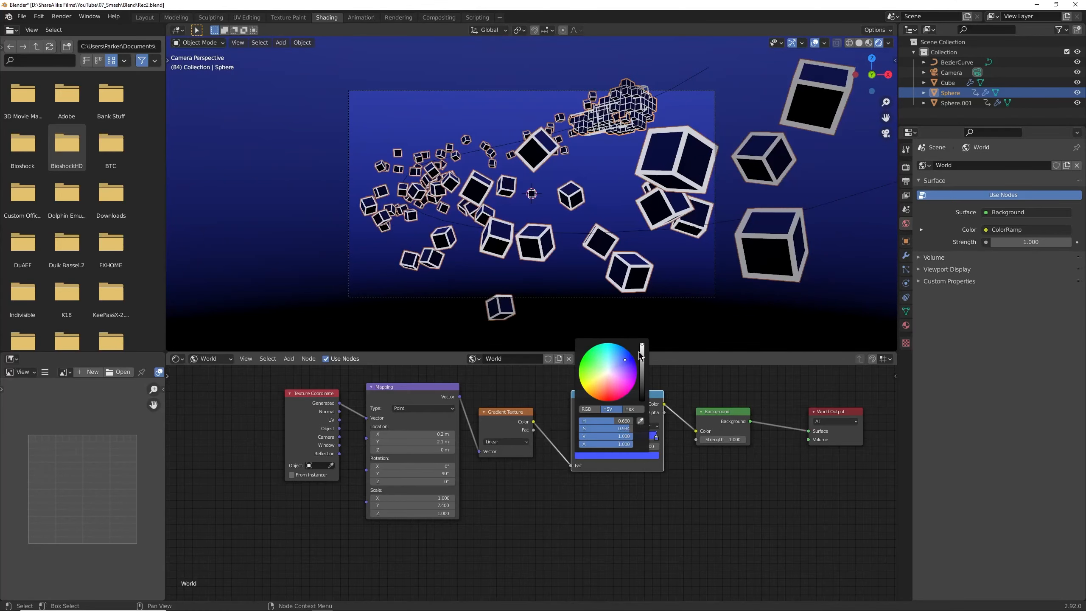
mouse_move(646, 383)
left_mouse_down()
mouse_move(623, 348)
mouse_move(641, 384)
left_mouse_up()
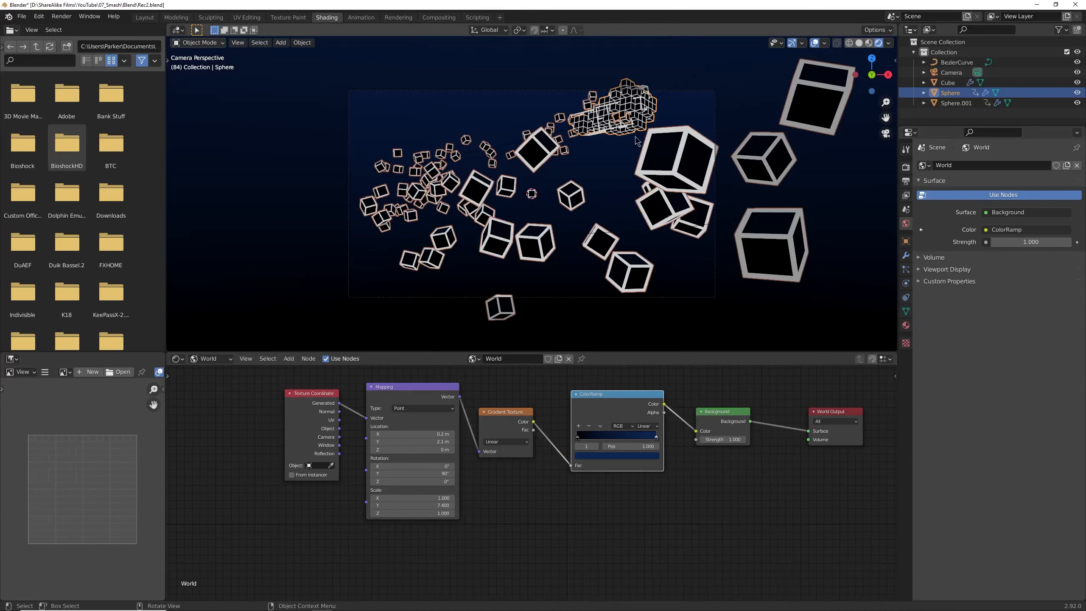
Enable Eevee Bloom with intensity 0.1 and a blue-violet colour of hue 0.687, saturation 0.978 and value 1.
left_click(906, 167)
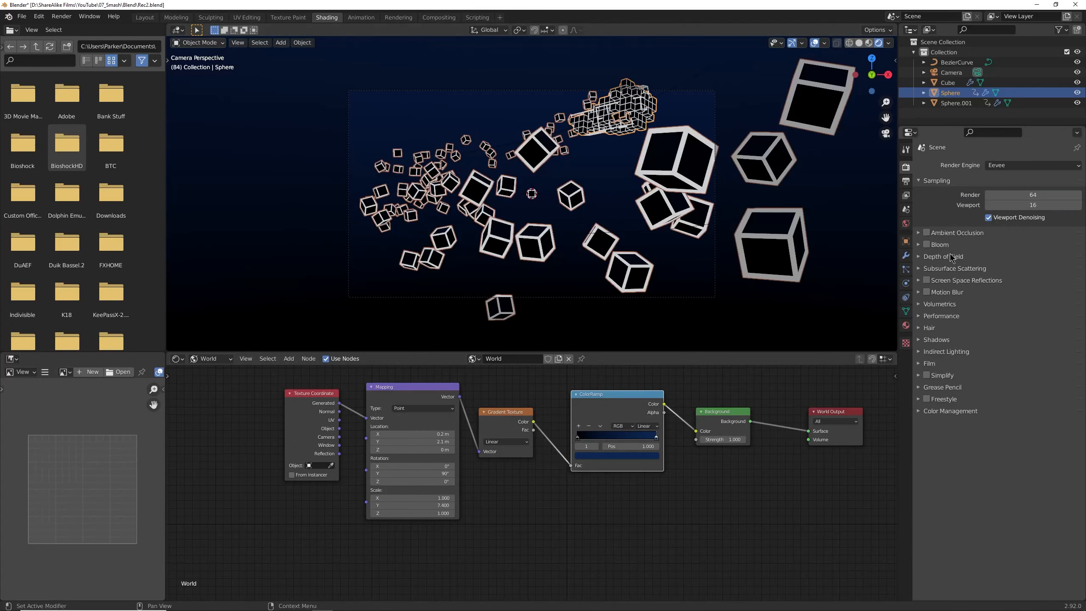
left_click(927, 244)
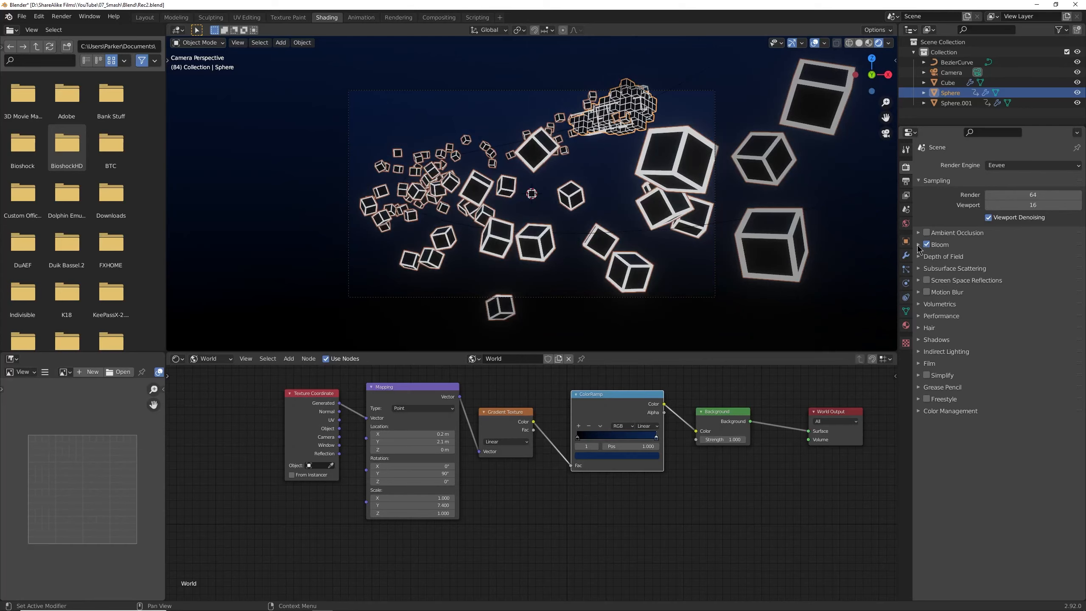
left_click(918, 244)
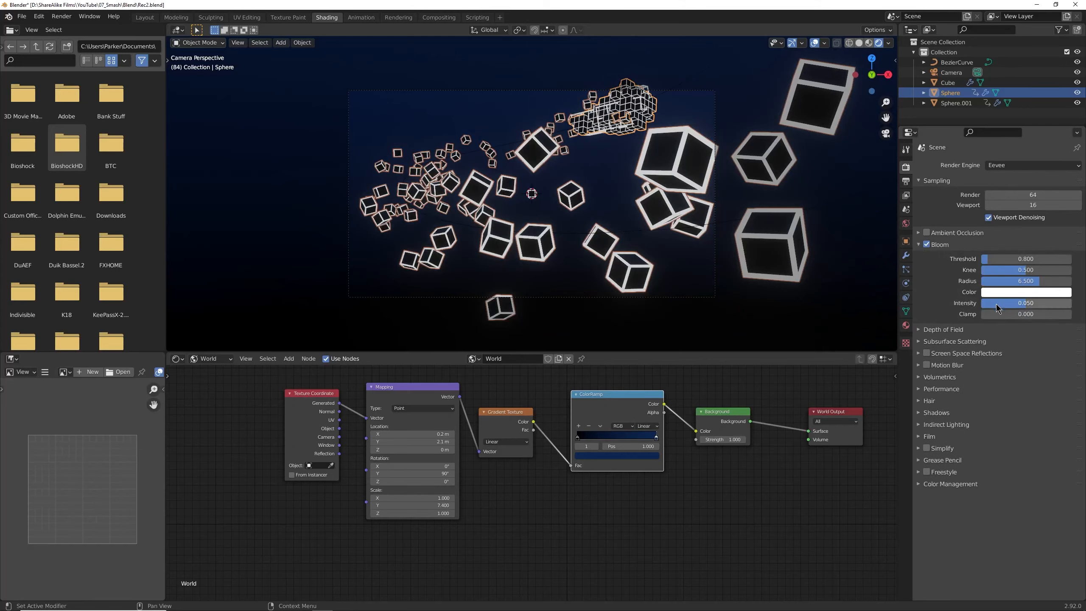
left_click_drag(996, 304, 1069, 304)
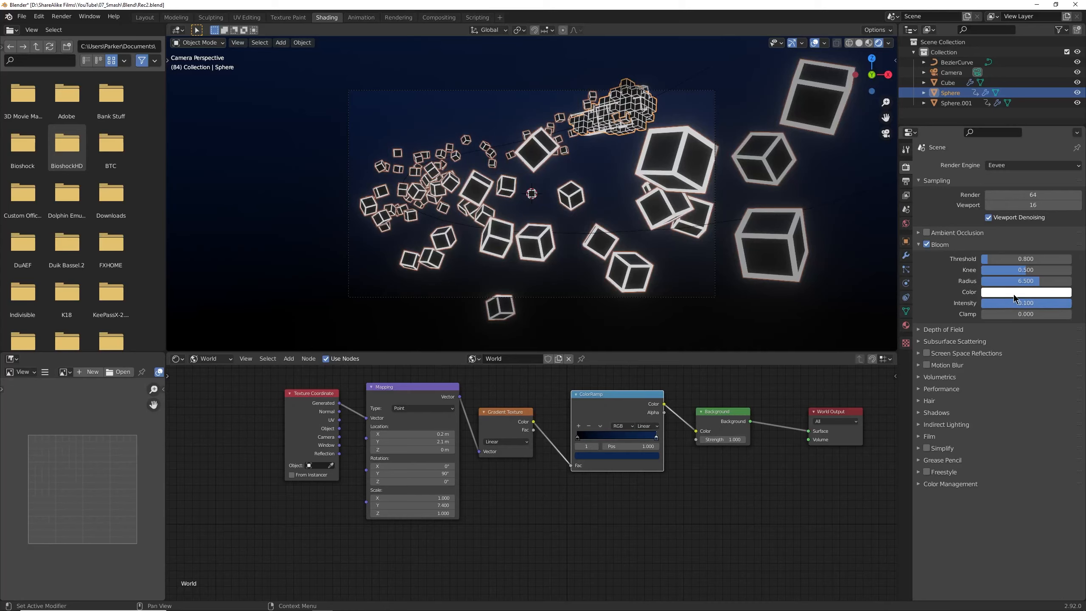
left_click(1013, 294)
mouse_move(1033, 182)
left_mouse_down()
mouse_move(990, 168)
mouse_move(983, 206)
mouse_move(1019, 232)
mouse_move(1052, 211)
mouse_move(1052, 177)
mouse_move(1018, 161)
mouse_move(1056, 194)
mouse_move(1049, 187)
left_mouse_up()
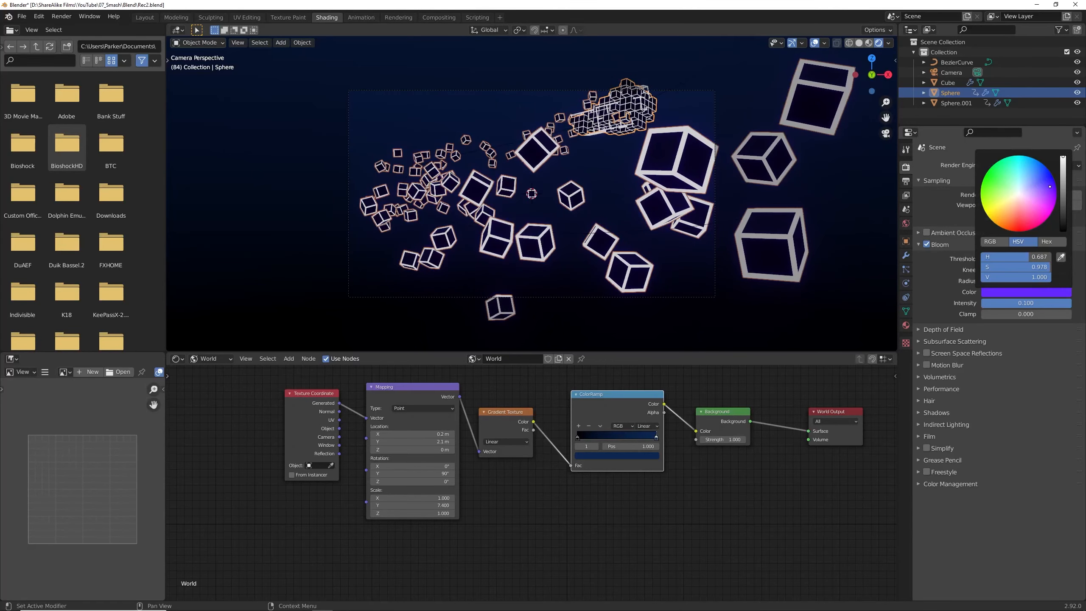
Enable depth of field on the camera and set its focus distance to 18 m.
left_click(934, 73)
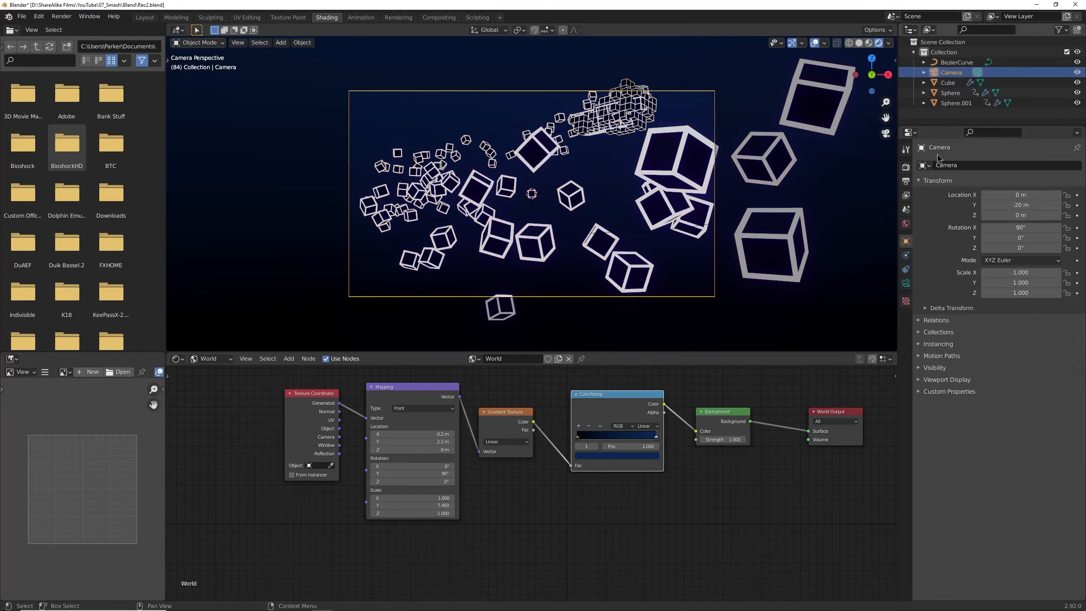
left_click(906, 284)
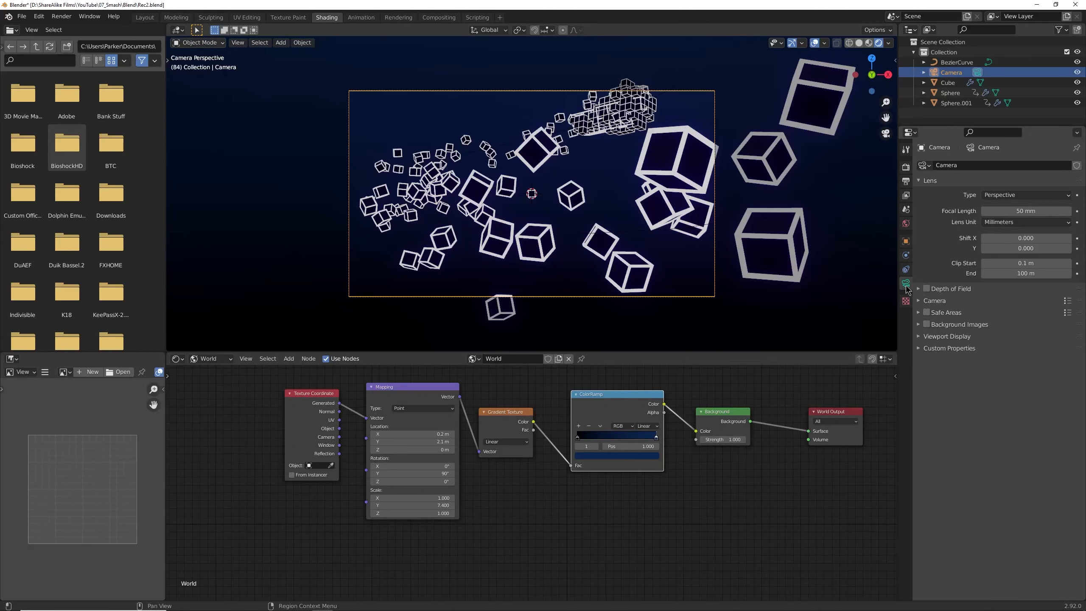
left_click(926, 289)
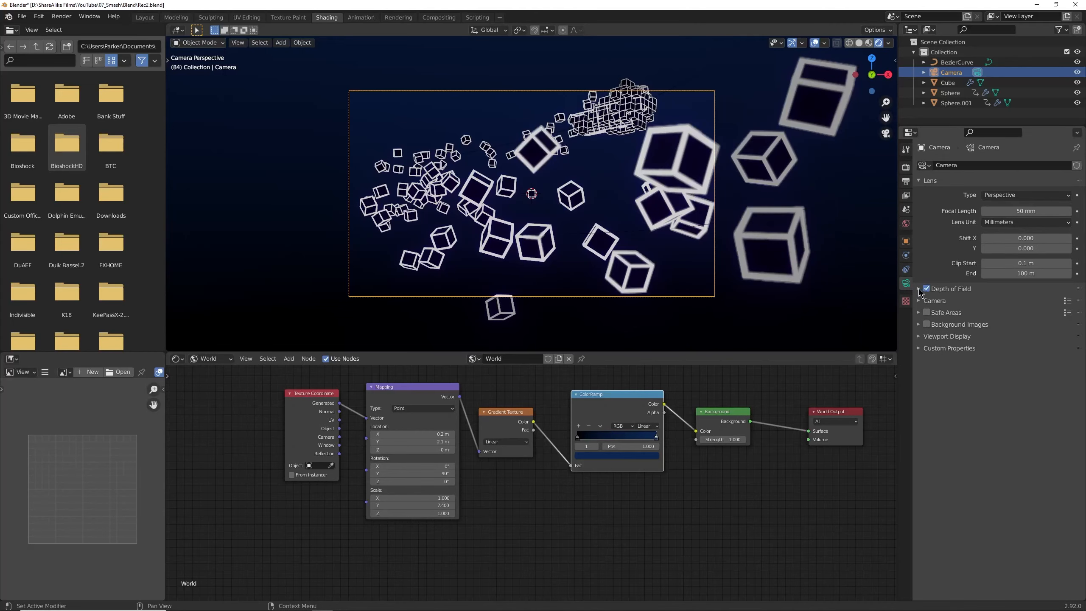
left_click(920, 291)
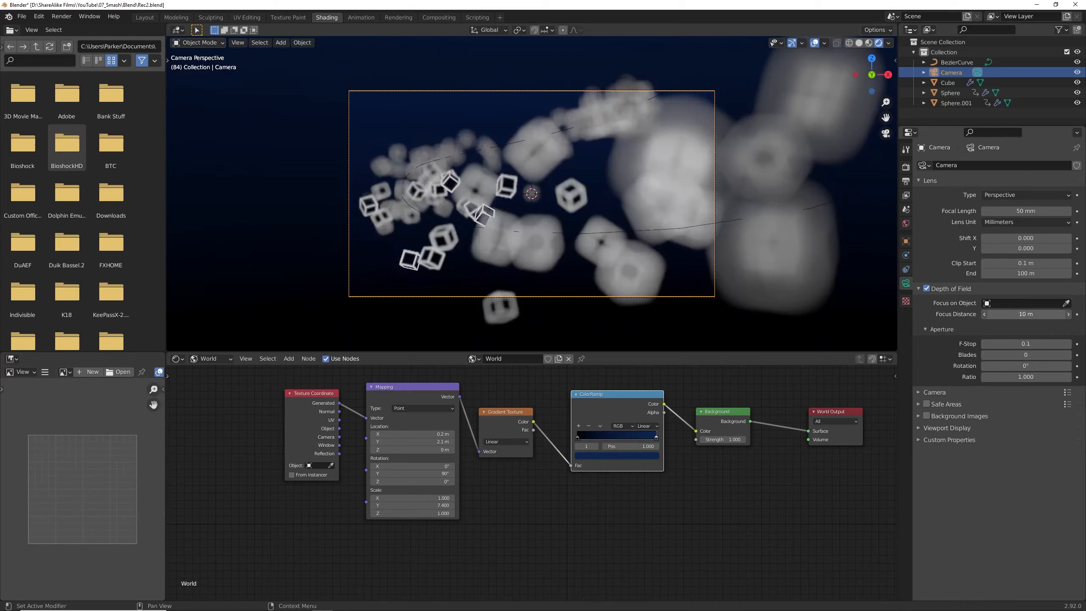
mouse_move(1026, 314)
left_mouse_down()
mouse_move(1060, 314)
mouse_move(1020, 313)
left_mouse_up()
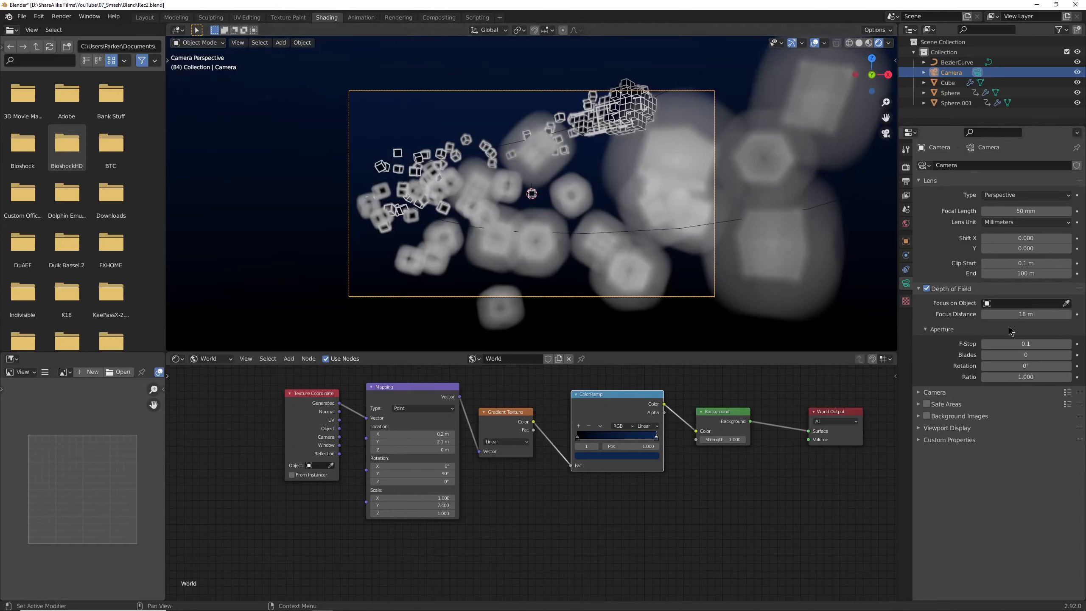
Set the F-stop of the camera's depth of field to 1.8.
left_click(1012, 344)
type("1")
key("Return")
left_click(1011, 344)
type("1.2")
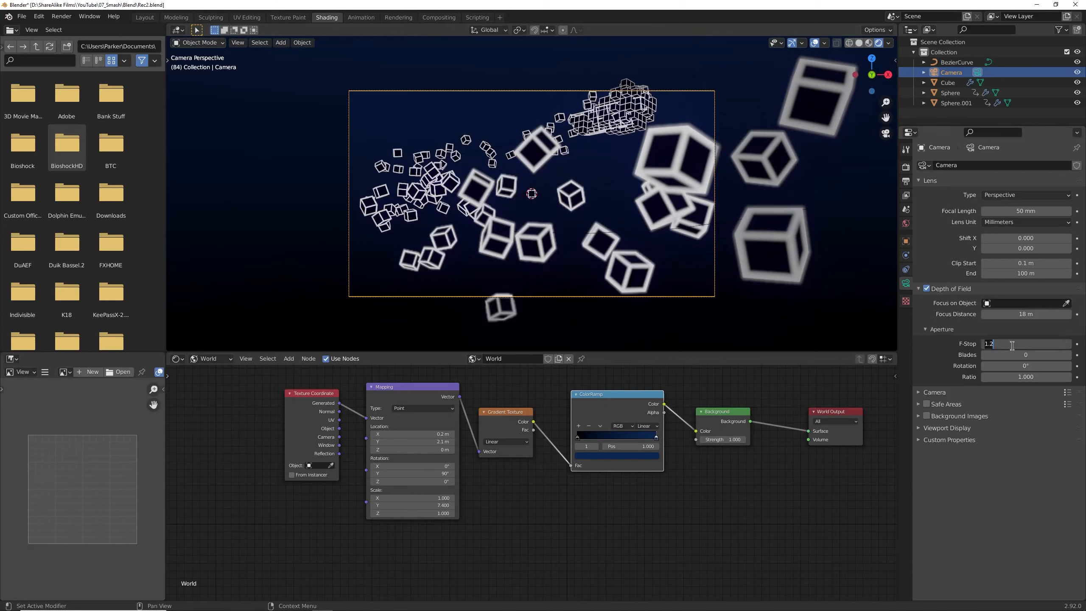
key("Return")
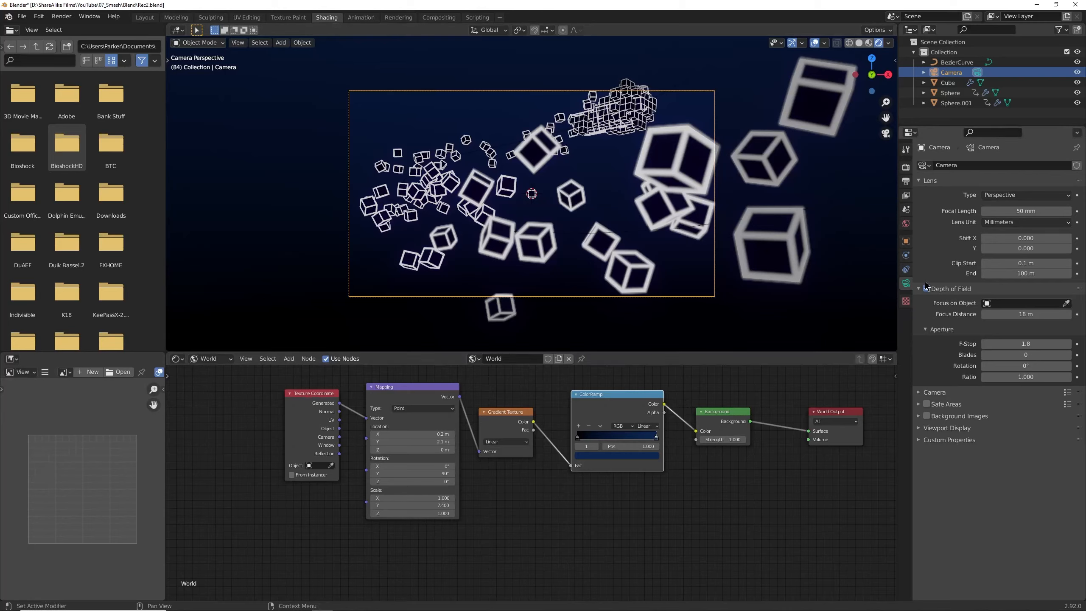
Play back the animation through the camera to check the depth of field.
key("space")
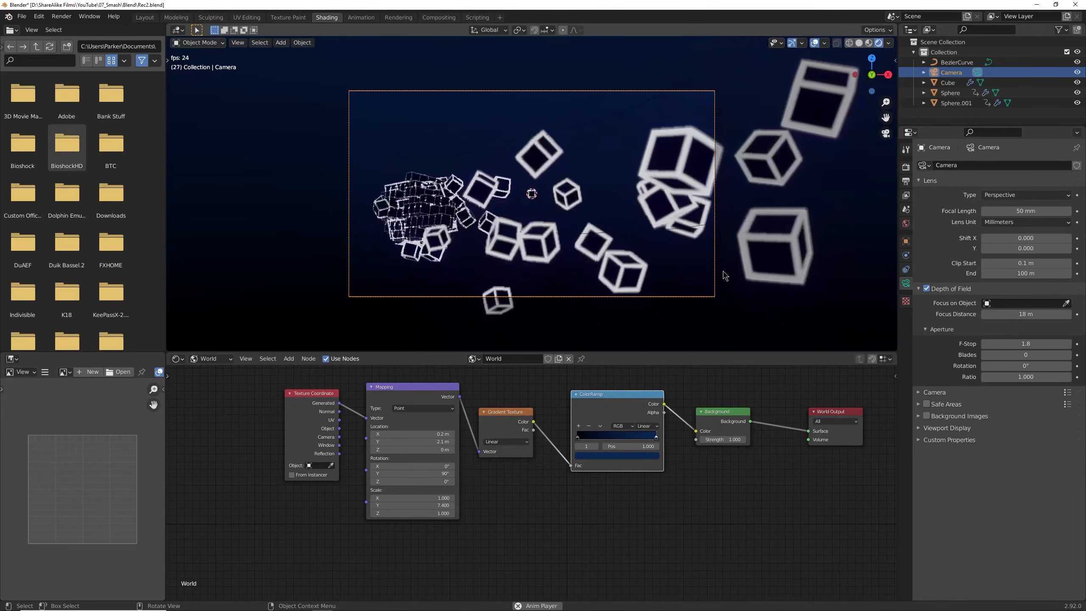
key("space")
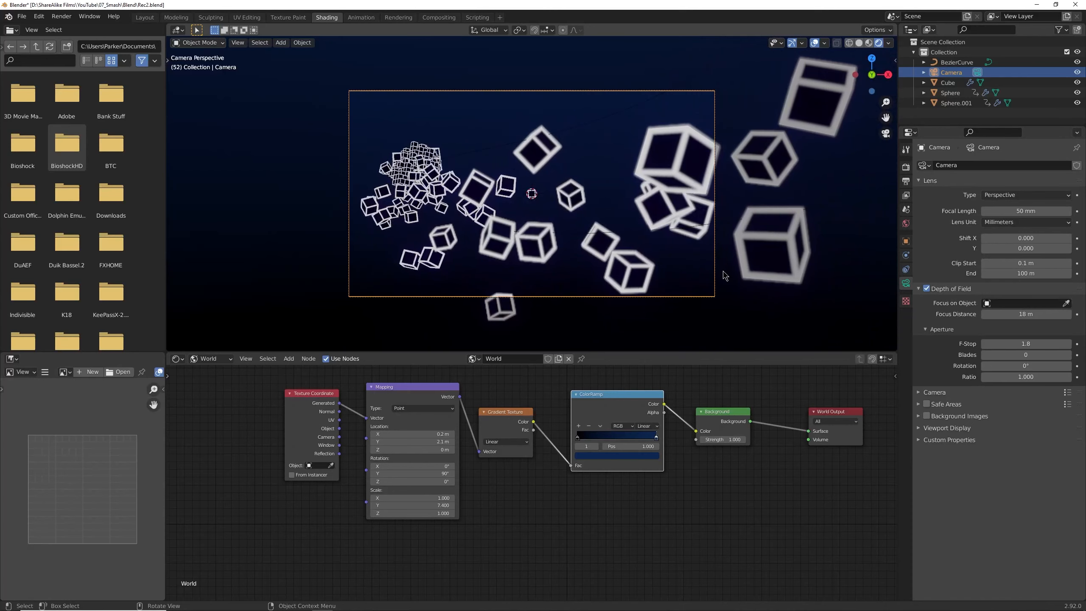
Set the render output to the D:\ShareAlike Films\YouTube\07_Smash\rec\ folder as FFmpeg Video in a Quicktime container.
left_click(905, 183)
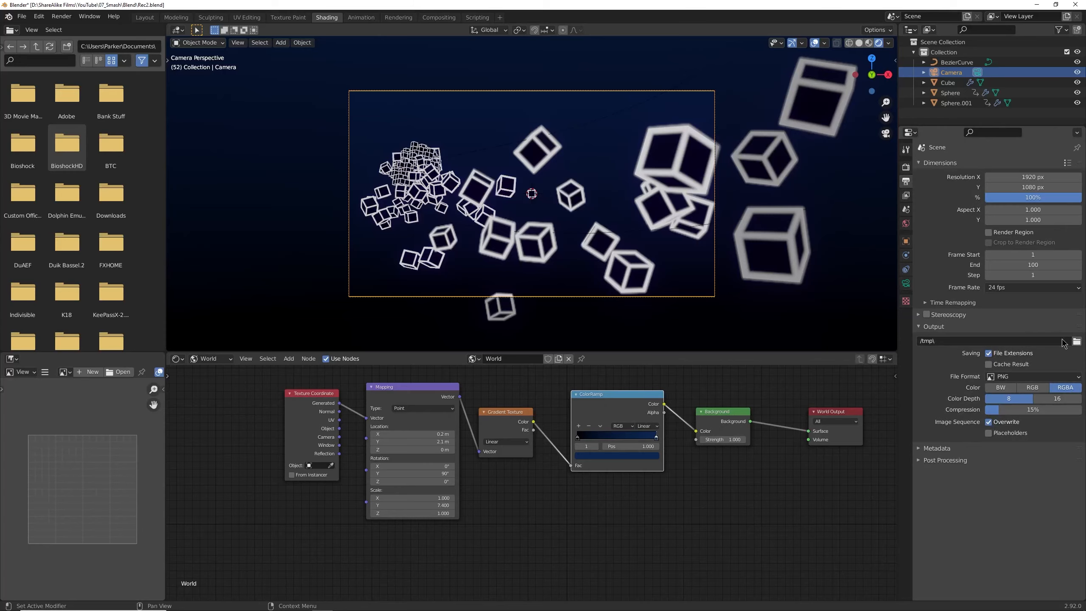
left_click(1077, 342)
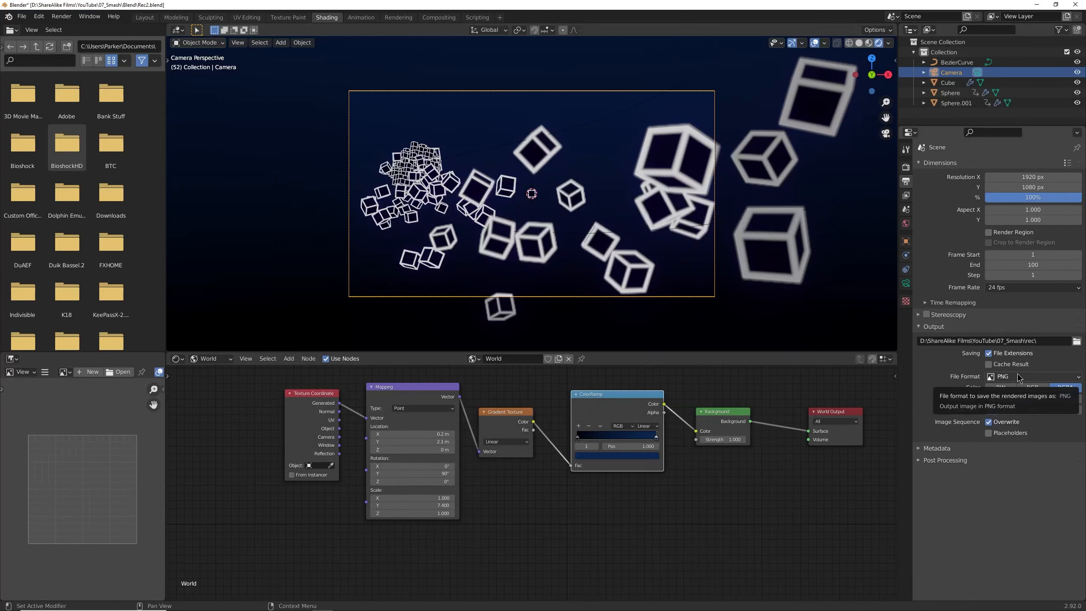
left_click(1035, 378)
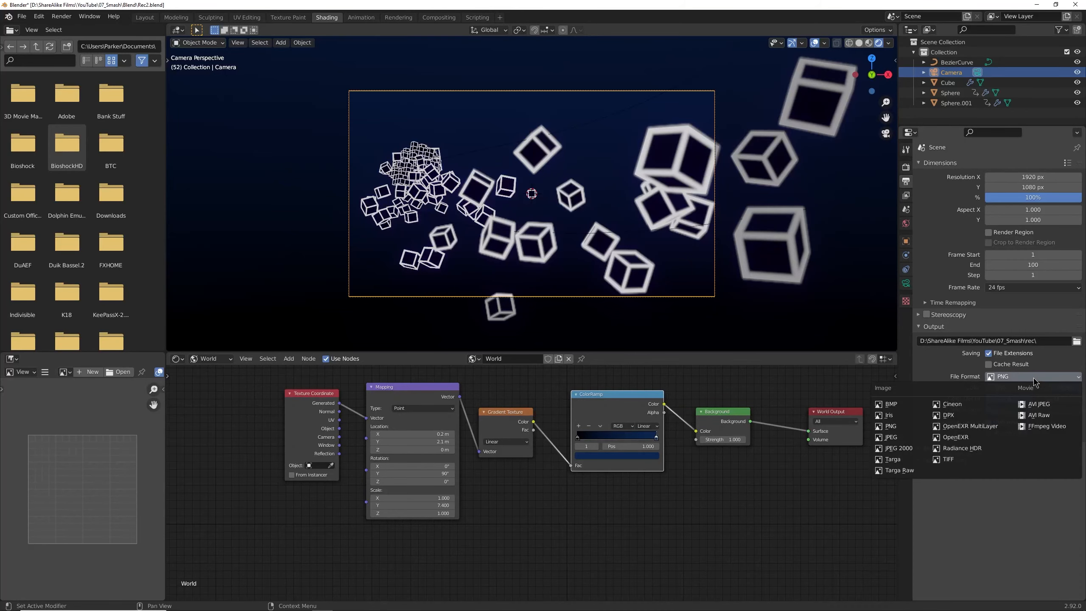
left_click(1047, 426)
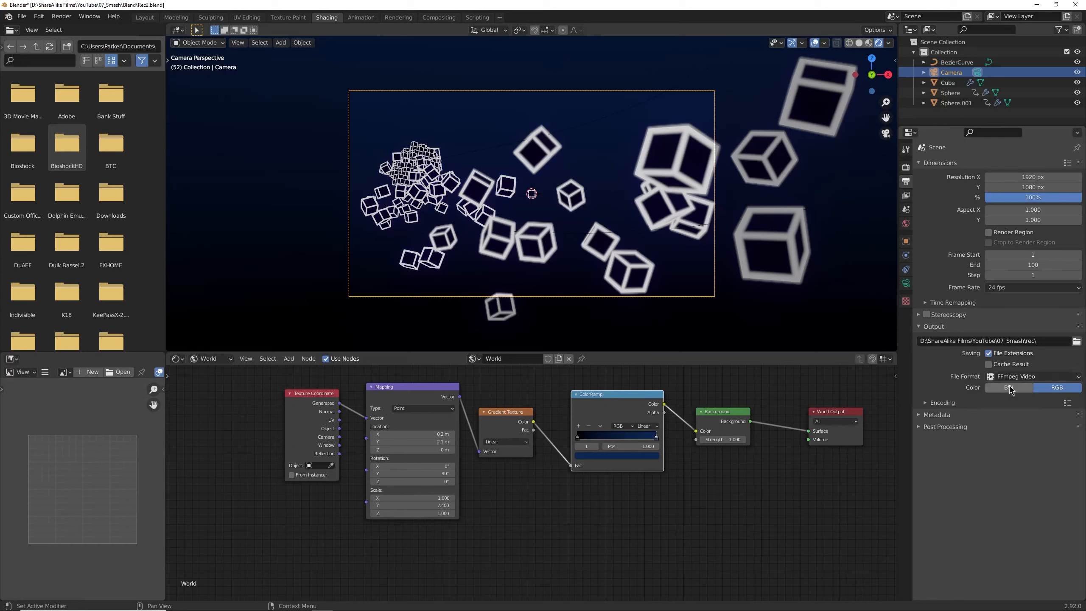
left_click(1039, 403)
left_click(1036, 421)
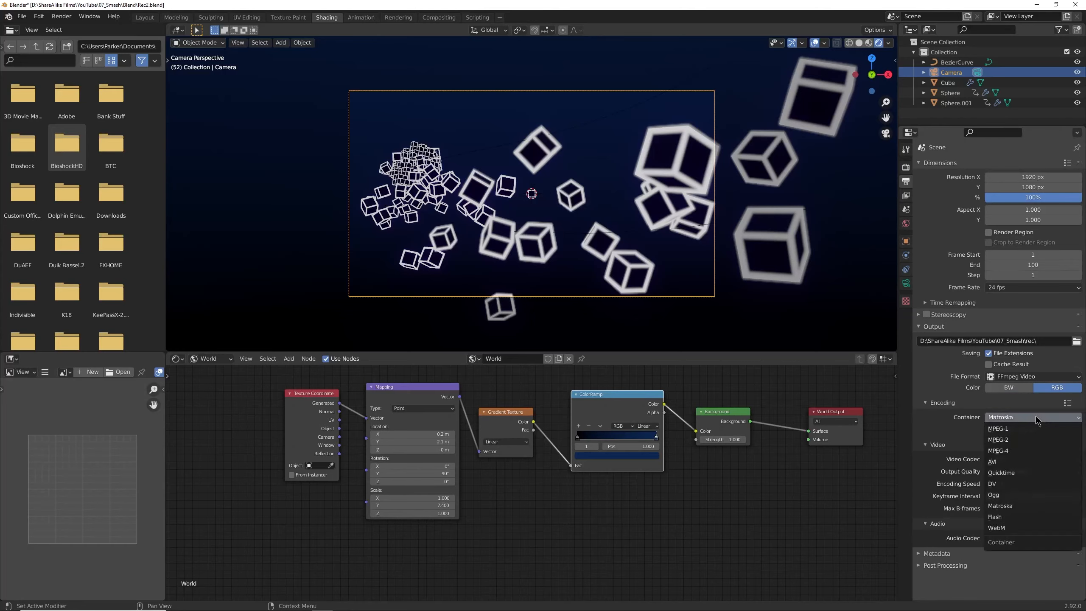
left_click(1011, 472)
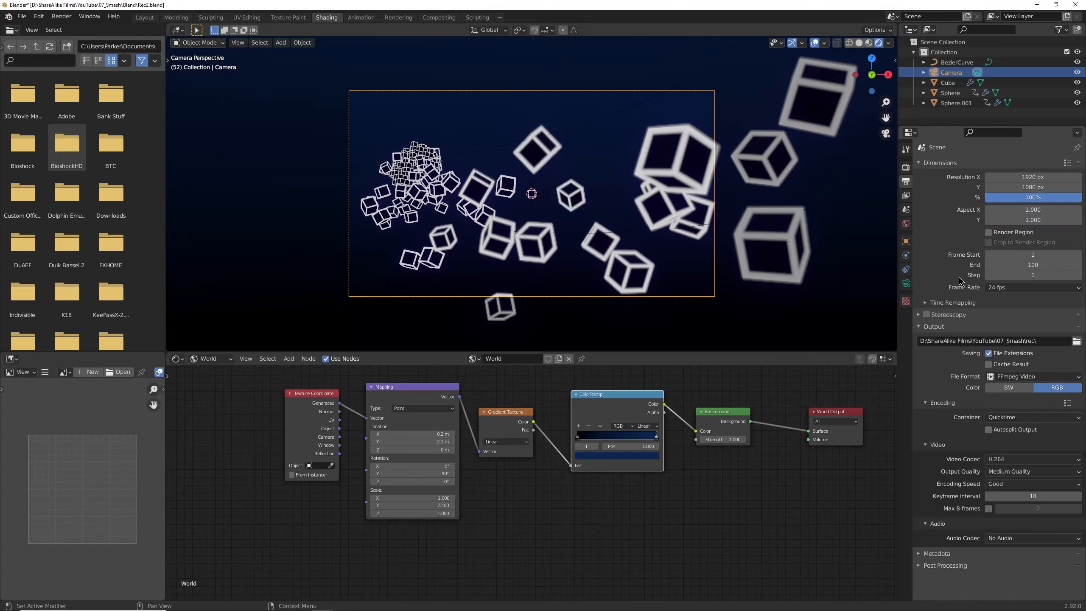
left_click(61, 16)
left_click(81, 29)
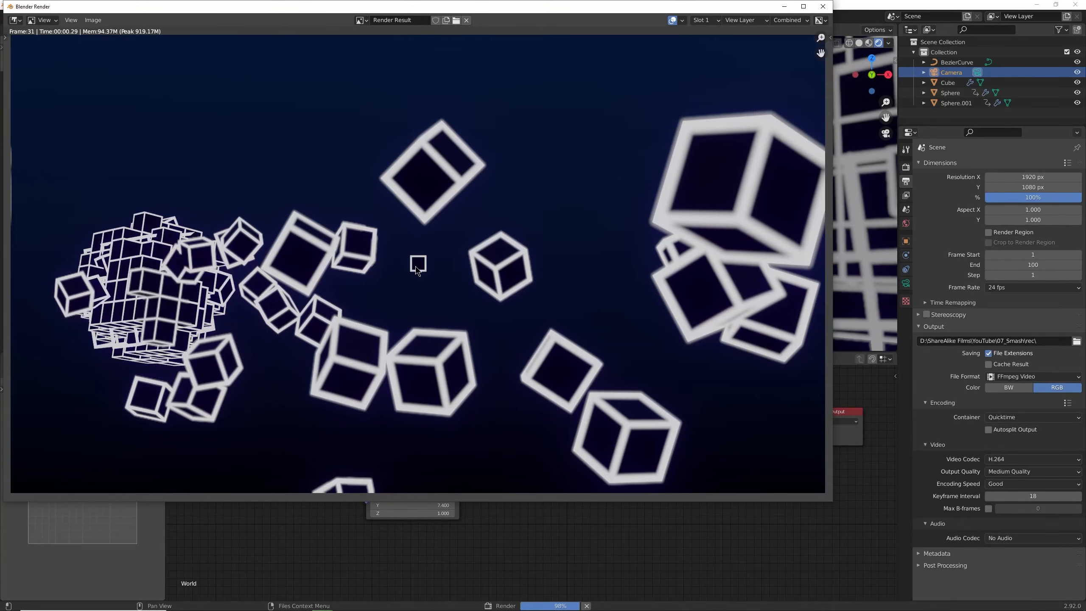
left_click(823, 6)
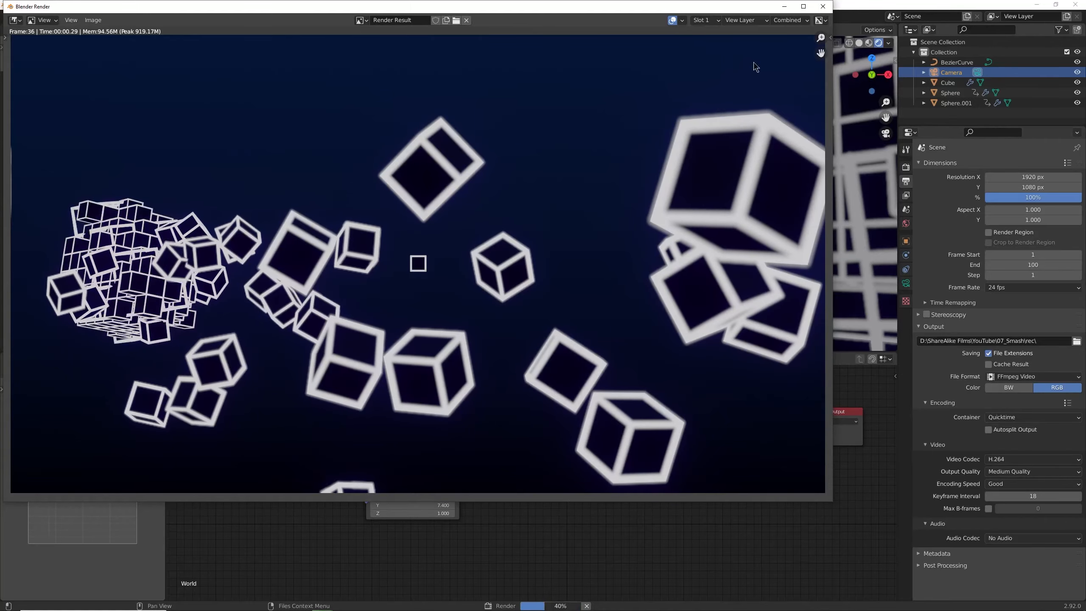
Move the small original particle cube from the centre of the shot to well outside the camera frame.
left_click(532, 195)
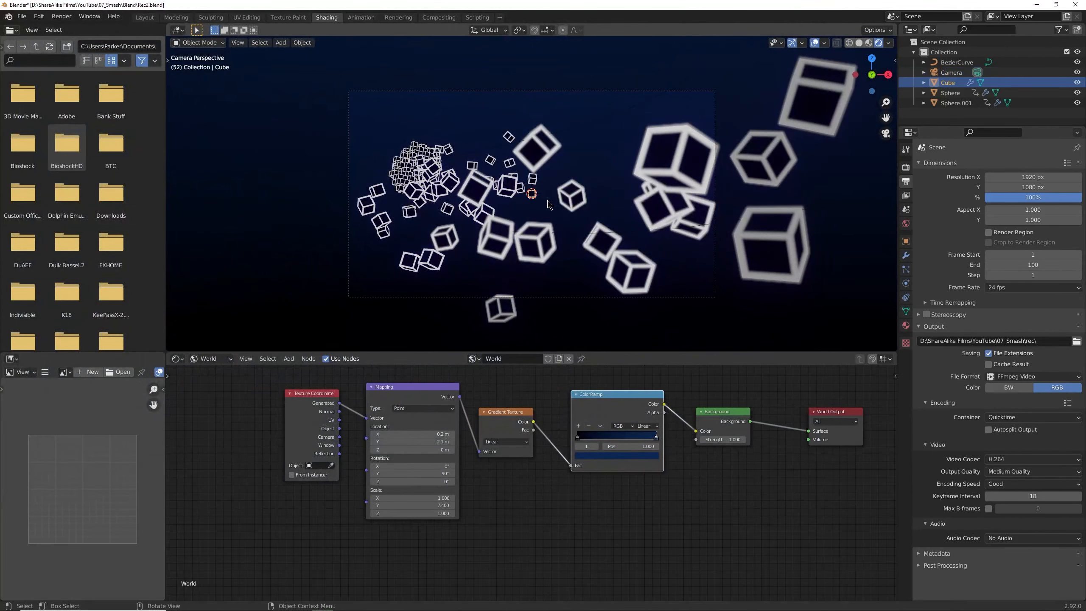
key("g")
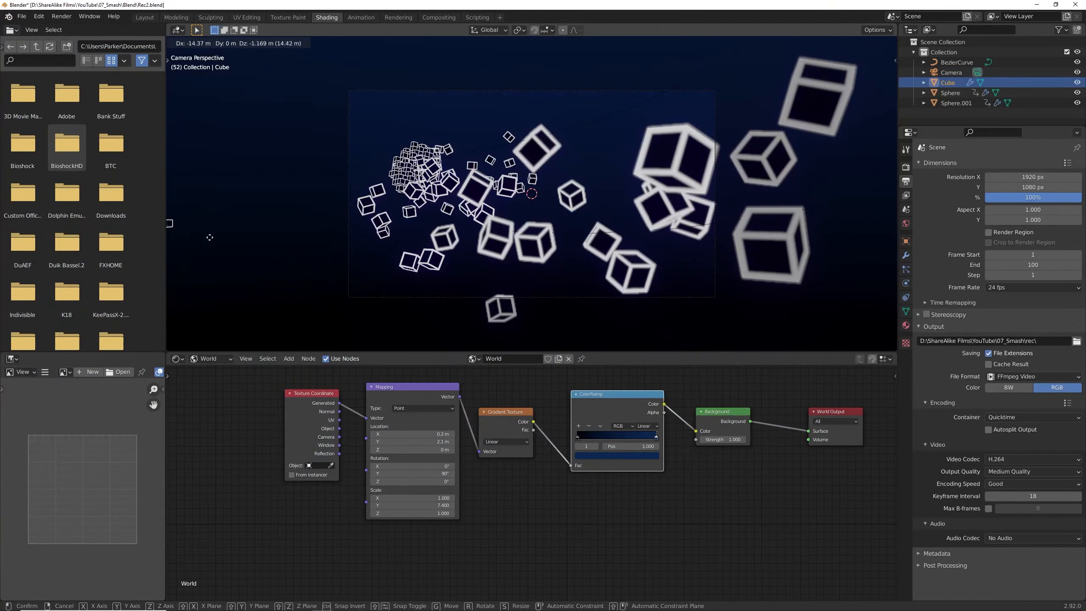
left_click(215, 248)
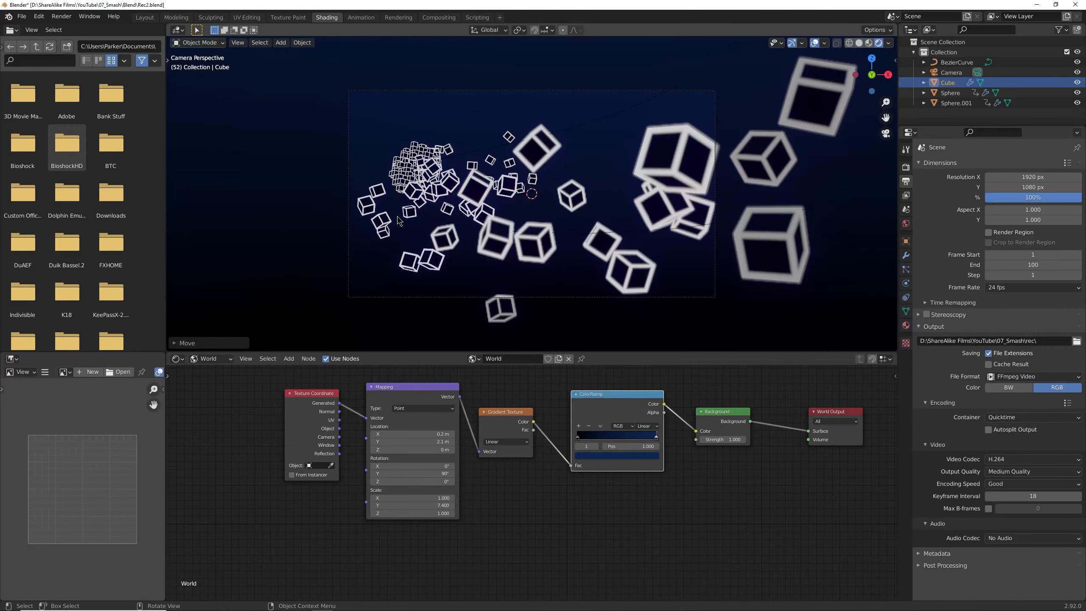
Render the full animation to the output video.
left_click(61, 17)
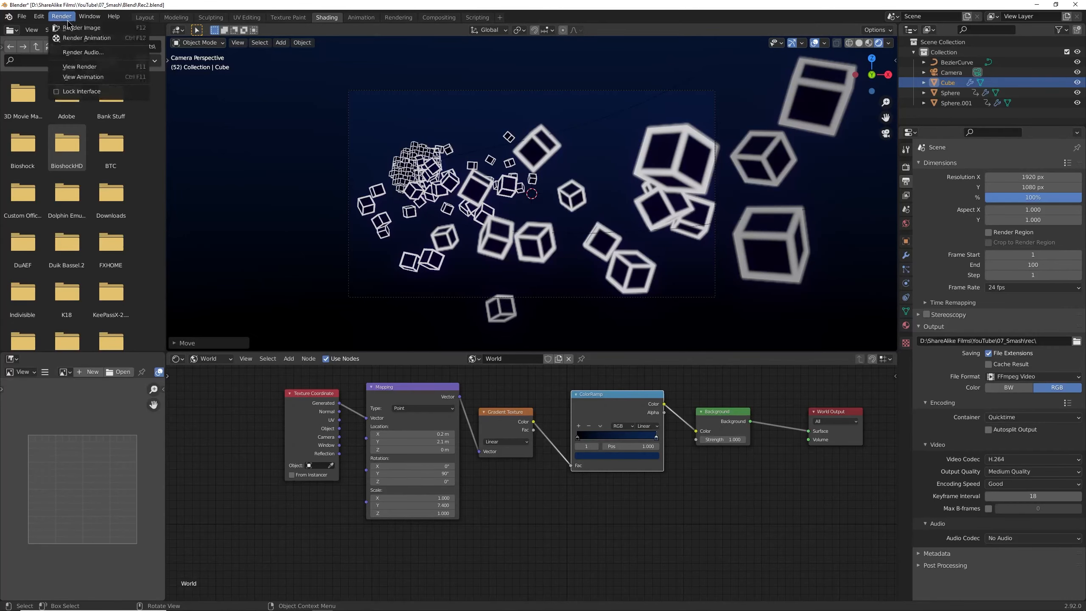
left_click(81, 37)
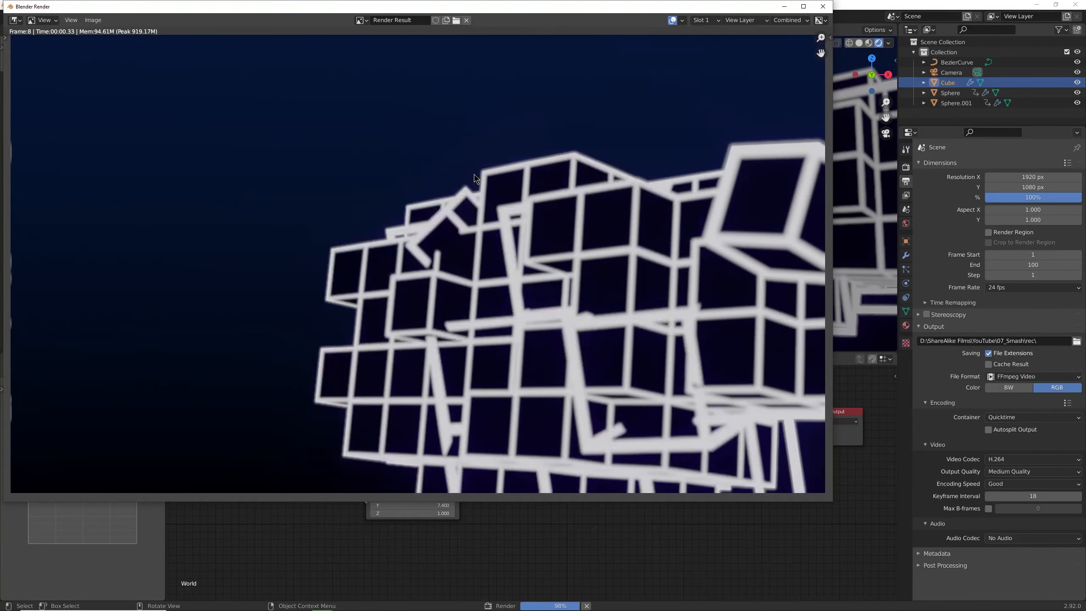